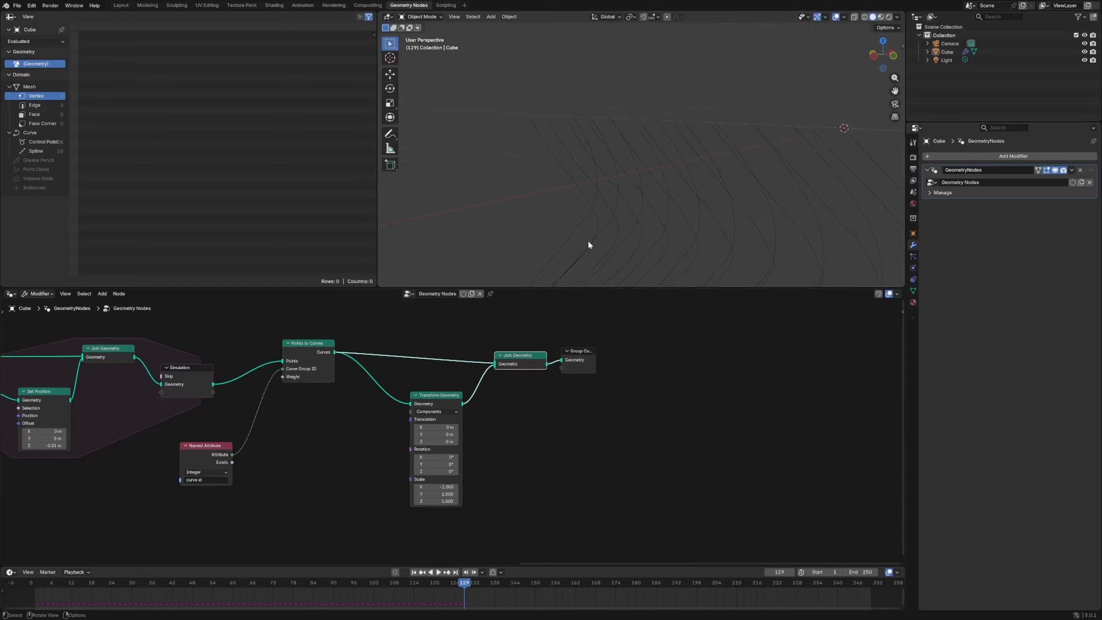
- Set the Transform Geometry node's Y translation to 0.05 m and replay the simulation to check the mirrored curves
{"action": "left_click_drag", "start_coordinate": [445, 434], "coordinate": [449, 434]}
{"action": "middle_click_drag", "start_coordinate": [643, 261], "coordinate": [1063, 230]}
{"action": "middle_click_drag", "start_coordinate": [704, 236], "coordinate": [461, 186]}
{"action": "key", "text": "space"}
{"action": "key", "text": "space"}
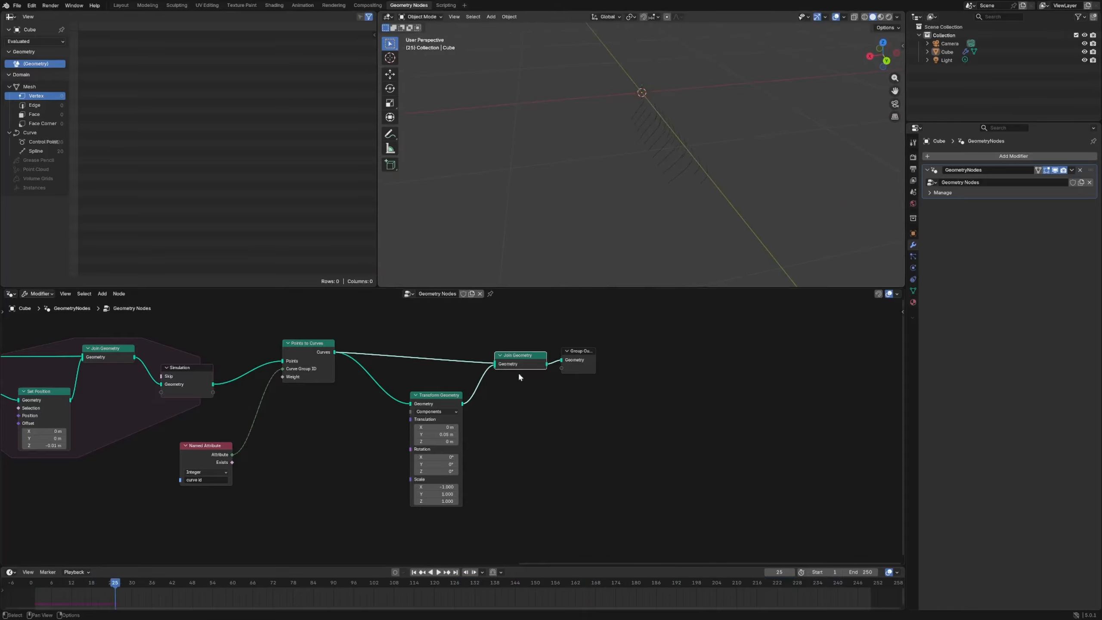
{"action": "middle_click_drag", "start_coordinate": [688, 212], "coordinate": [732, 179]}
- Spread out the Group Output, Join Geometry and Transform Geometry nodes and add a reroute on the two Points to Curves links
{"action": "left_click_drag", "start_coordinate": [576, 367], "coordinate": [612, 366]}
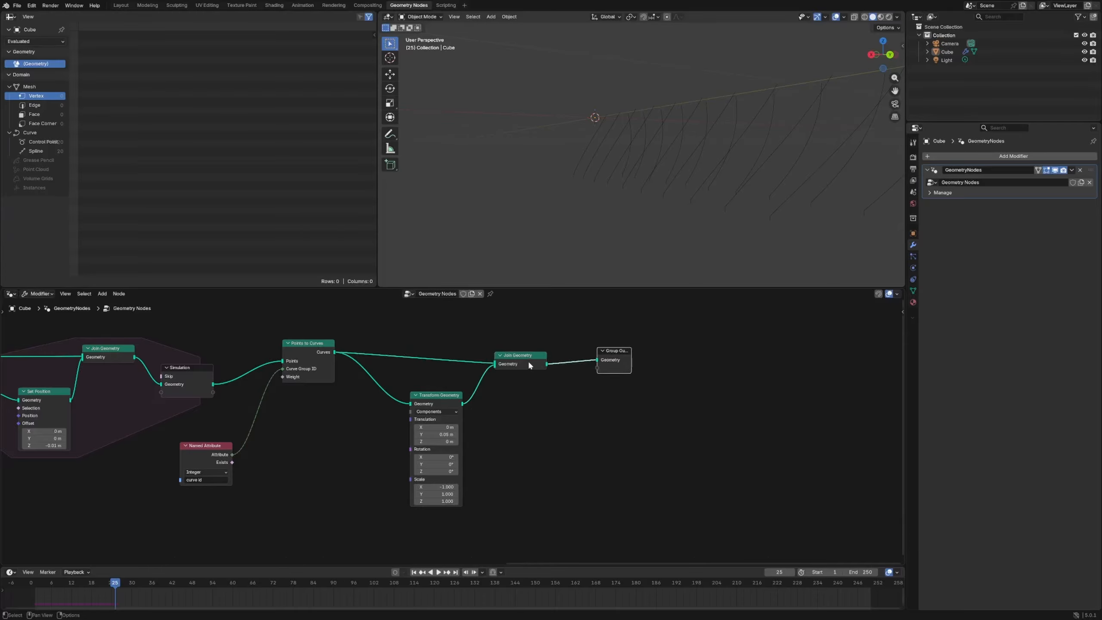
{"action": "left_click_drag", "start_coordinate": [528, 360], "coordinate": [567, 355]}
{"action": "left_click_drag", "start_coordinate": [442, 397], "coordinate": [503, 399]}
{"action": "right_click_drag", "start_coordinate": [393, 334], "coordinate": [359, 406], "text": "shift"}
- Insert a Set Spline Type node after Points to Curves, set it to NURBS, and play the animation to review the curves
{"action": "key", "text": "shift+a"}
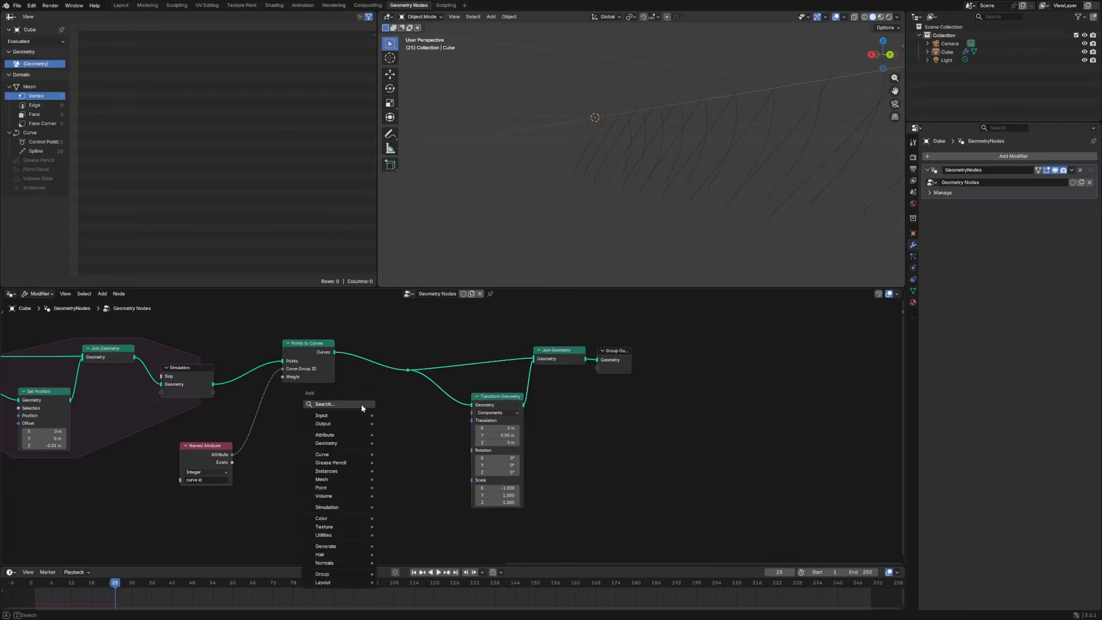
{"action": "type", "text": "set spl"}
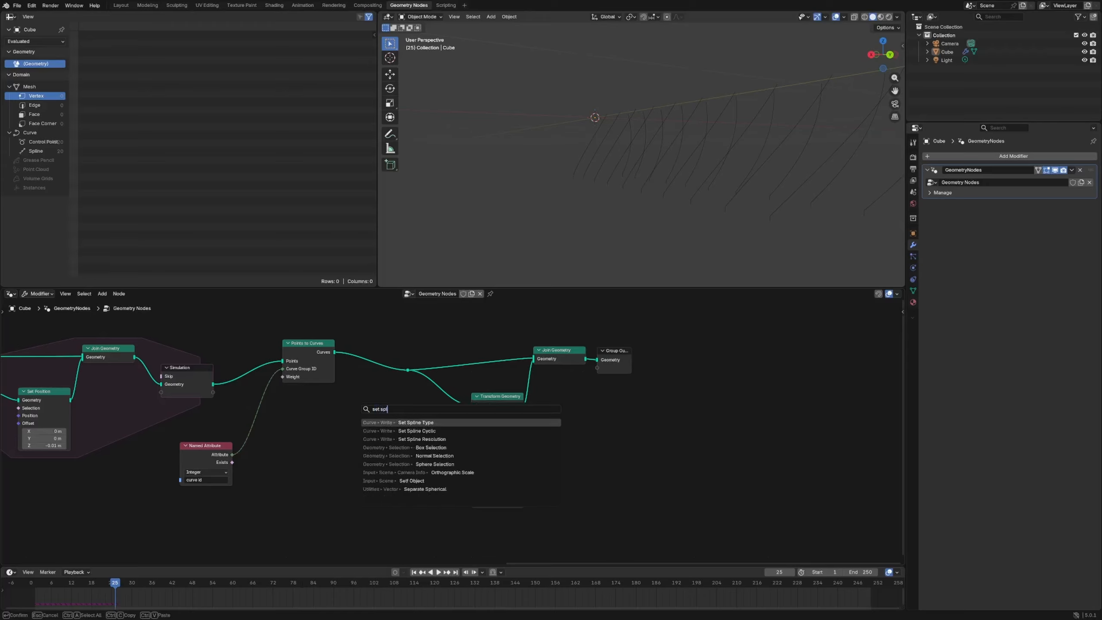
{"action": "key", "text": "Return"}
{"action": "left_click", "coordinate": [354, 346]}
{"action": "left_click", "coordinate": [373, 357]}
{"action": "left_click", "coordinate": [375, 397]}
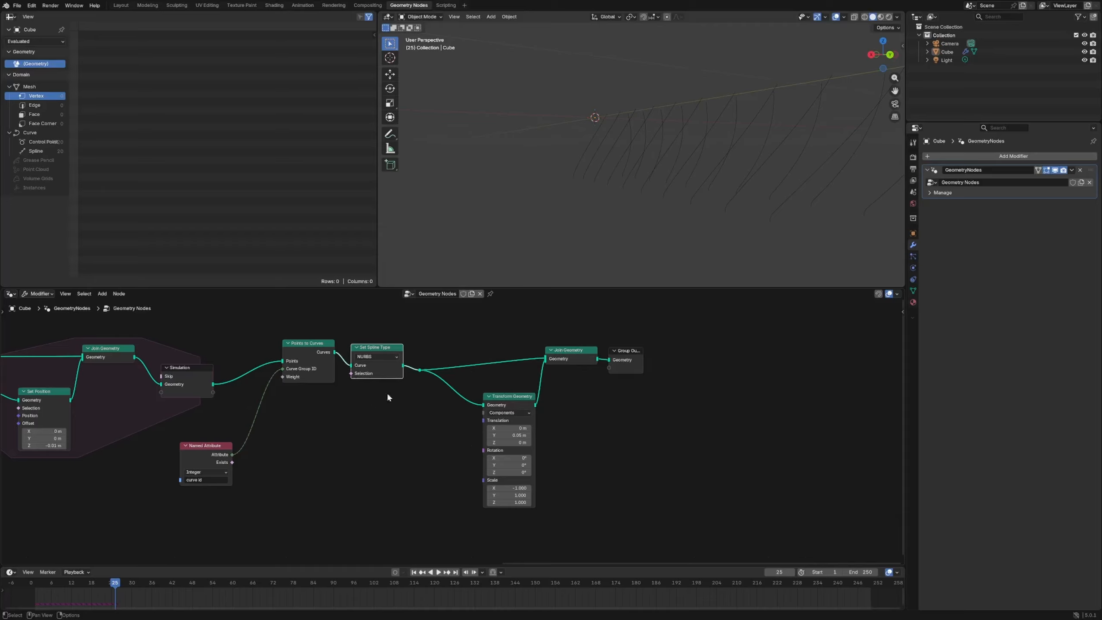
{"action": "key", "text": "space"}
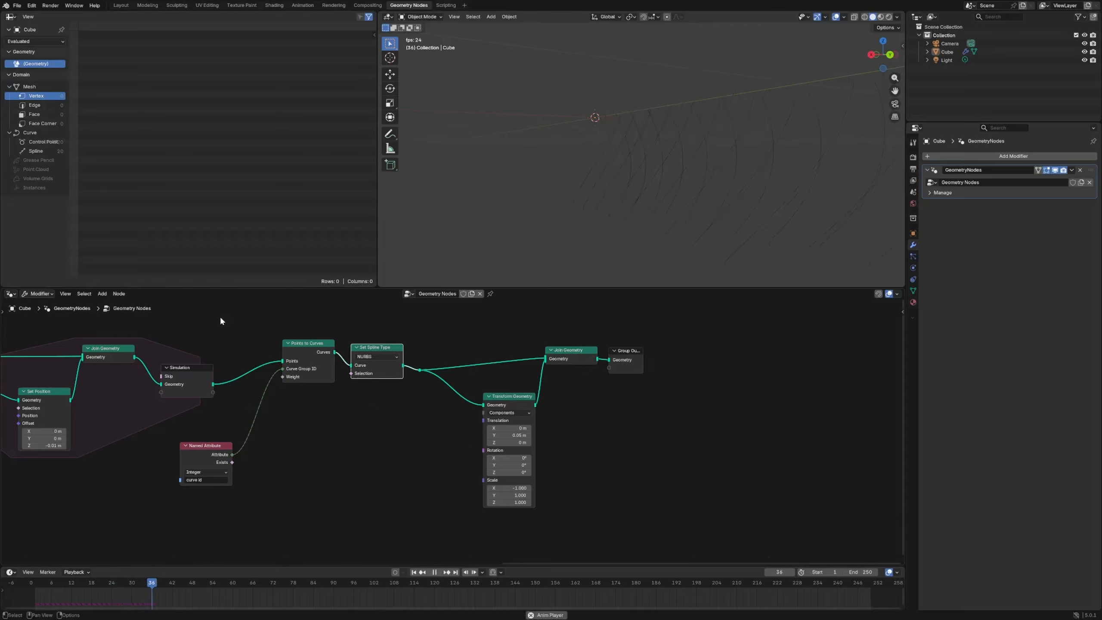
{"action": "key", "text": "space"}
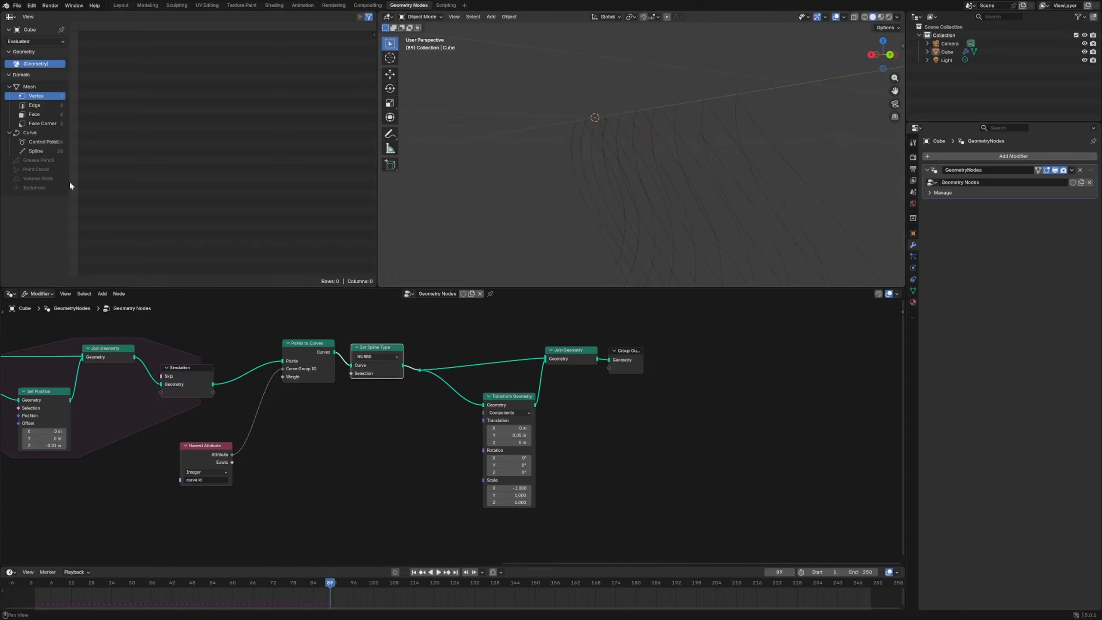
{"action": "key", "text": "space"}
{"action": "middle_click_drag", "start_coordinate": [645, 205], "coordinate": [766, 207]}
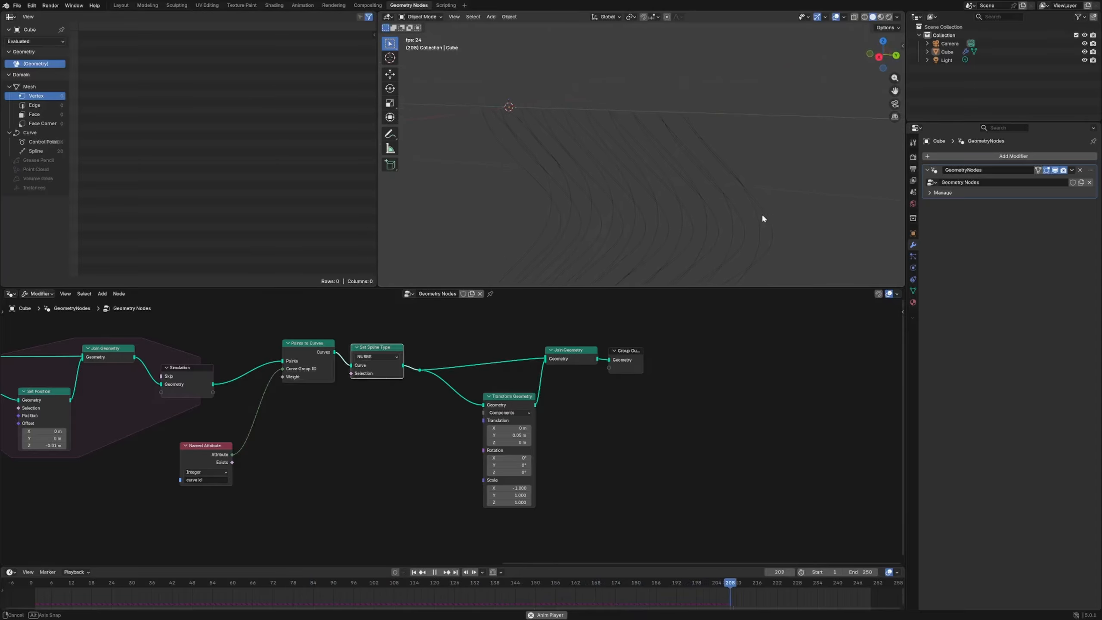
{"action": "middle_click_drag", "start_coordinate": [761, 214], "coordinate": [616, 266]}
{"action": "middle_click_drag", "start_coordinate": [696, 243], "coordinate": [596, 253]}
- Move the Group Output, Join Geometry and Transform Geometry nodes further along the tree to make room
{"action": "left_click_drag", "start_coordinate": [637, 359], "coordinate": [705, 356]}
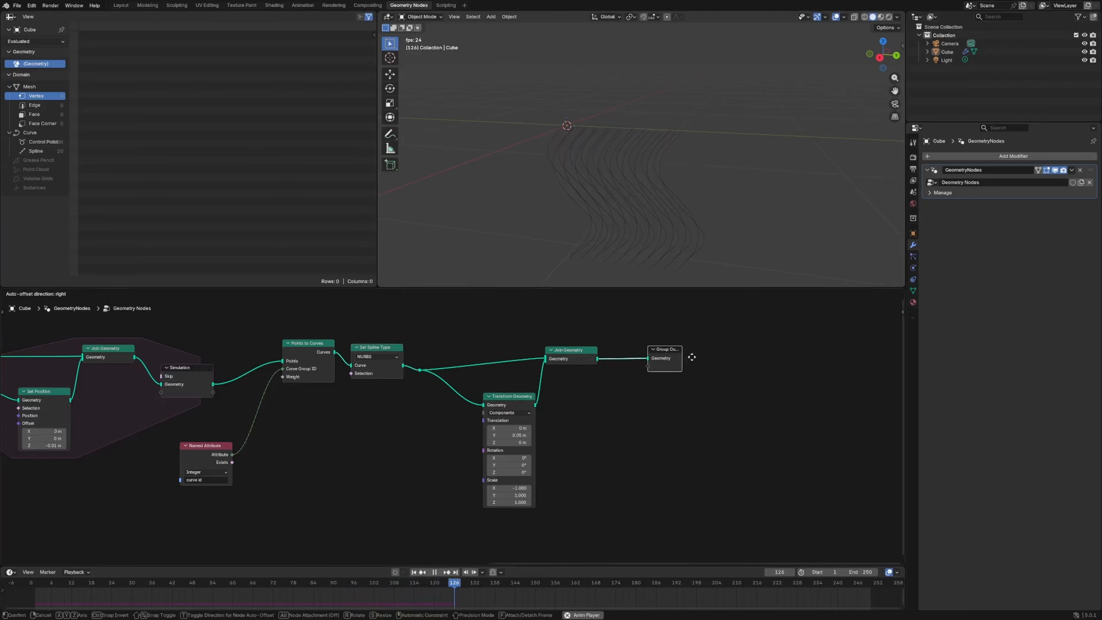
{"action": "left_click_drag", "start_coordinate": [591, 359], "coordinate": [609, 358]}
{"action": "left_click_drag", "start_coordinate": [523, 397], "coordinate": [542, 392]}
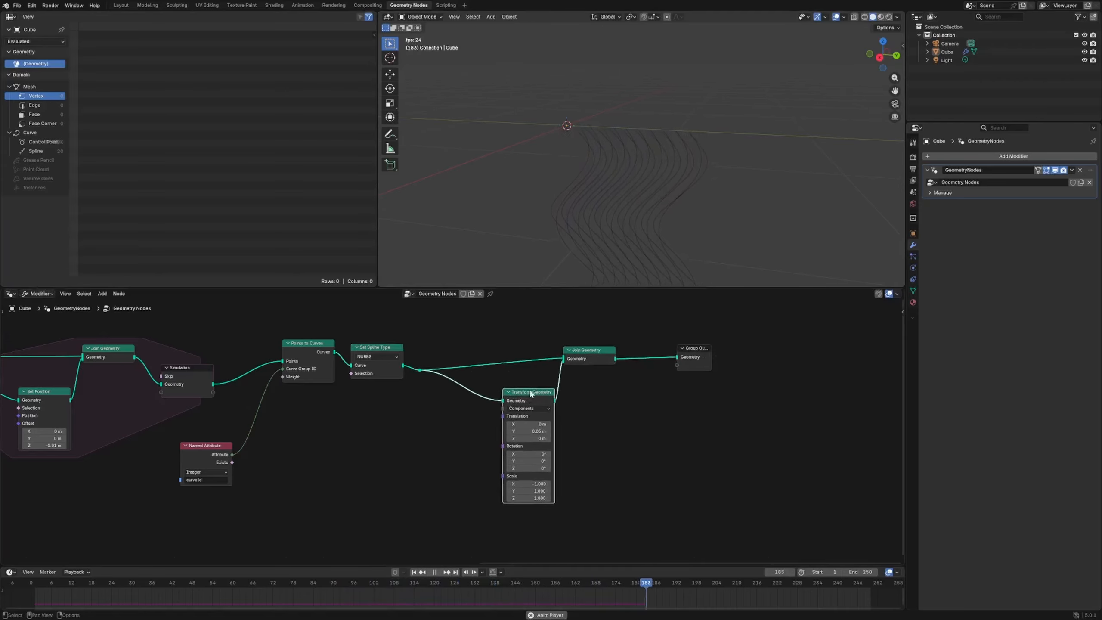
- Stop the playback and reposition the Combine XYZ node and the Multiply and Divide nodes that feed it
{"action": "middle_click_drag", "start_coordinate": [282, 481], "coordinate": [507, 440]}
{"action": "scroll", "coordinate": [507, 440], "scroll_direction": "down", "scroll_amount": 5}
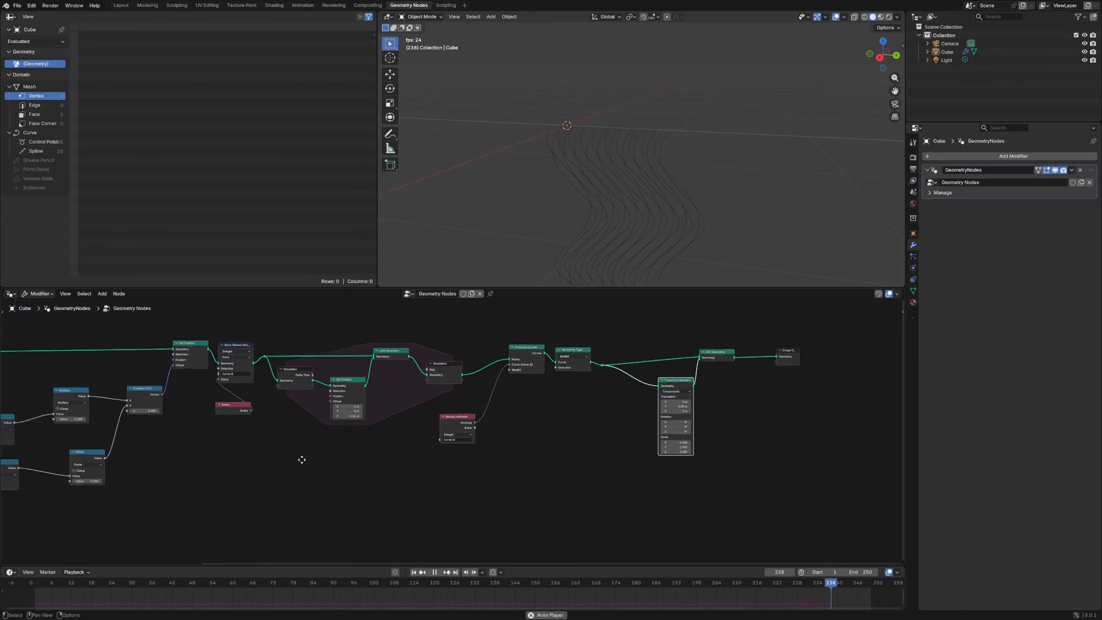
{"action": "middle_click_drag", "start_coordinate": [143, 503], "coordinate": [486, 474]}
{"action": "key", "text": "space"}
{"action": "left_click_drag", "start_coordinate": [494, 369], "coordinate": [494, 367]}
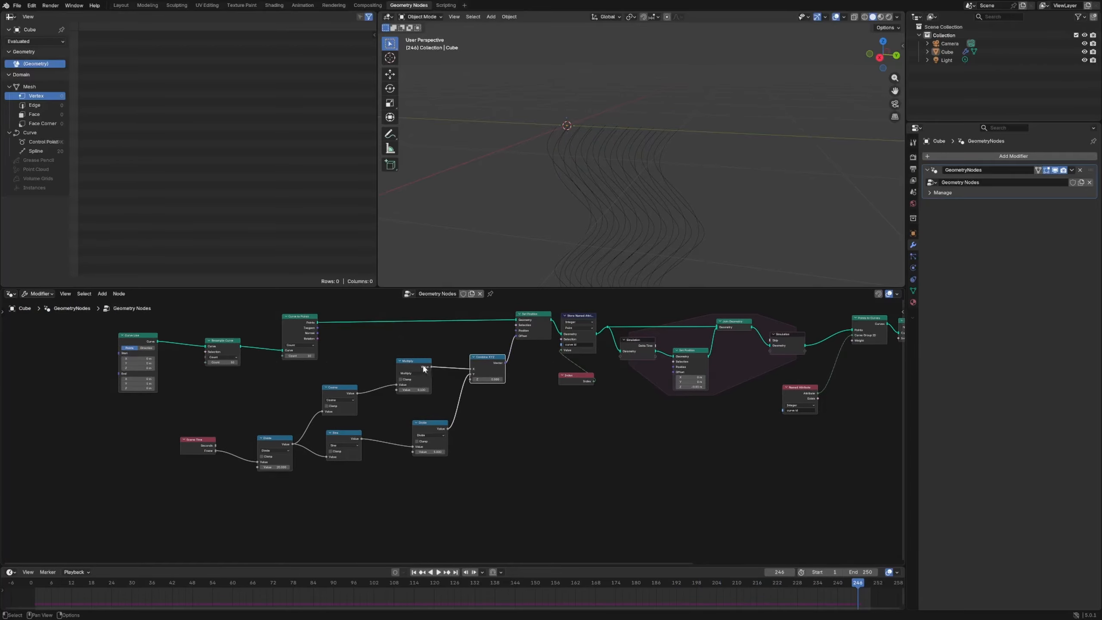
{"action": "left_click_drag", "start_coordinate": [424, 368], "coordinate": [422, 369]}
{"action": "left_click_drag", "start_coordinate": [429, 428], "coordinate": [411, 428]}
- Try a Multiply math node between the Sine and Divide nodes, adjusting its value during playback, and delete it
{"action": "middle_click_drag", "start_coordinate": [379, 428], "coordinate": [460, 418]}
{"action": "key", "text": "shift+a"}
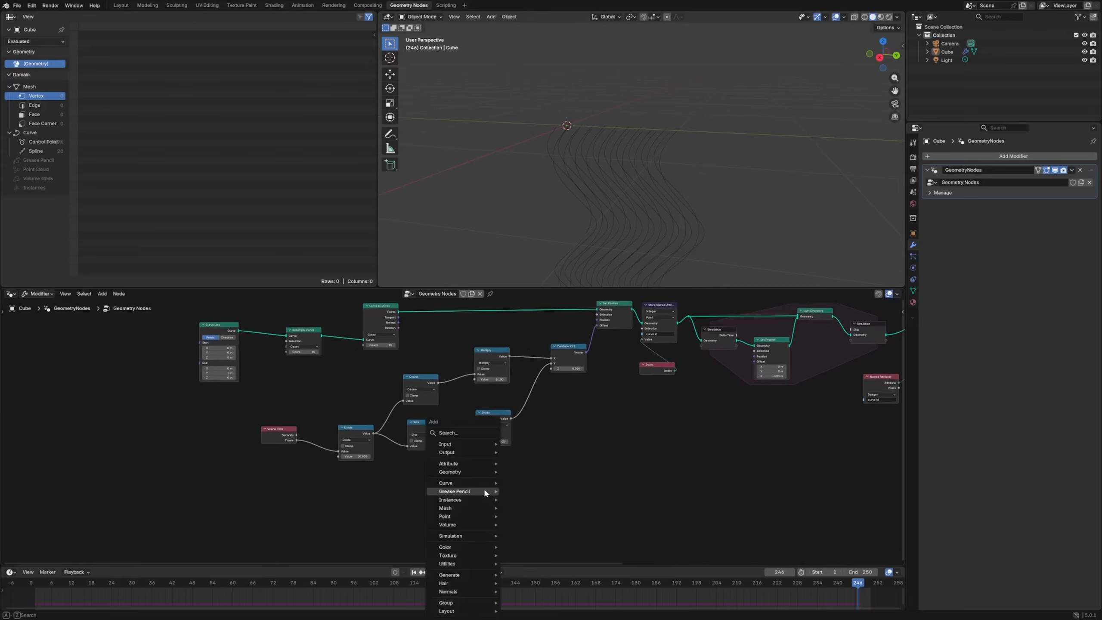
{"action": "type", "text": "math"}
{"action": "key", "text": "Return"}
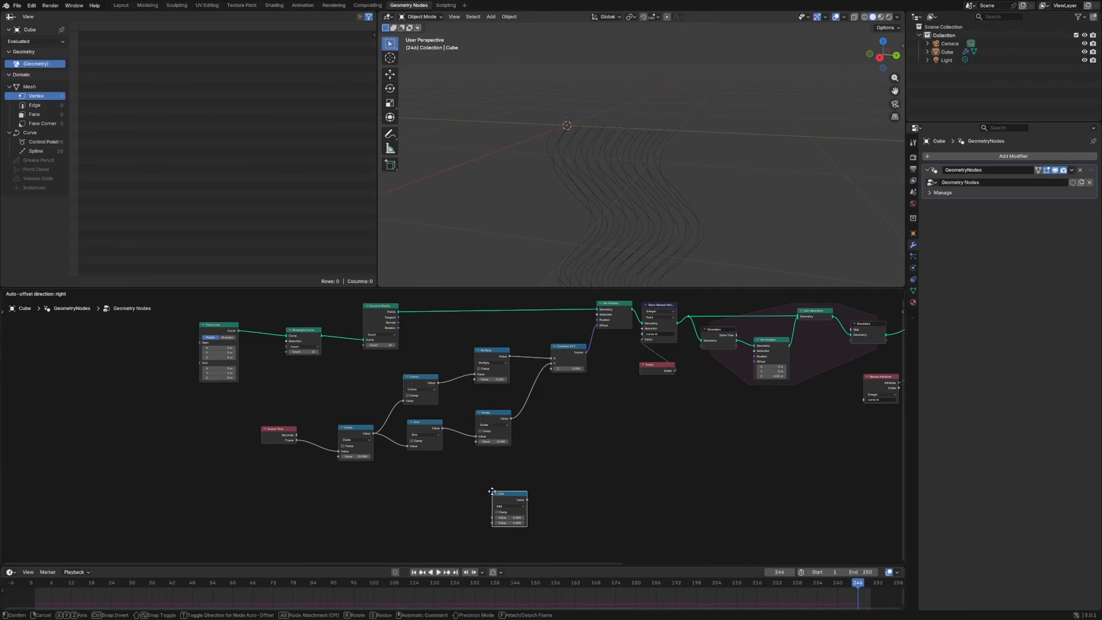
{"action": "left_click", "coordinate": [453, 404]}
{"action": "left_click", "coordinate": [470, 419]}
{"action": "left_click", "coordinate": [472, 446]}
{"action": "key", "text": "space"}
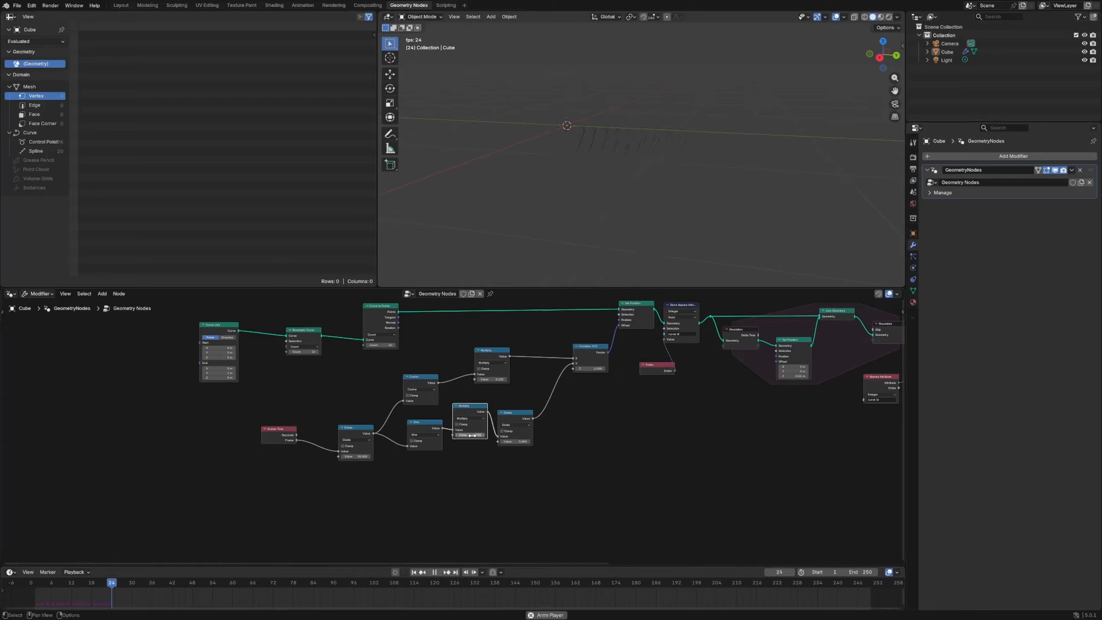
{"action": "left_click_drag", "start_coordinate": [469, 435], "coordinate": [482, 435]}
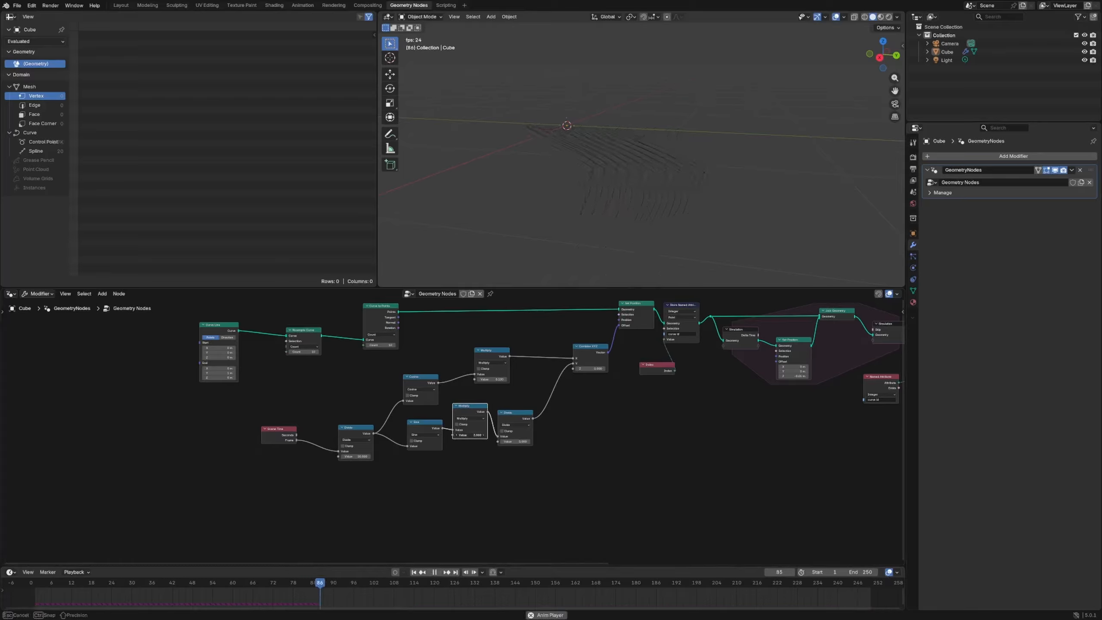
{"action": "left_click_drag", "start_coordinate": [498, 435], "coordinate": [510, 435]}
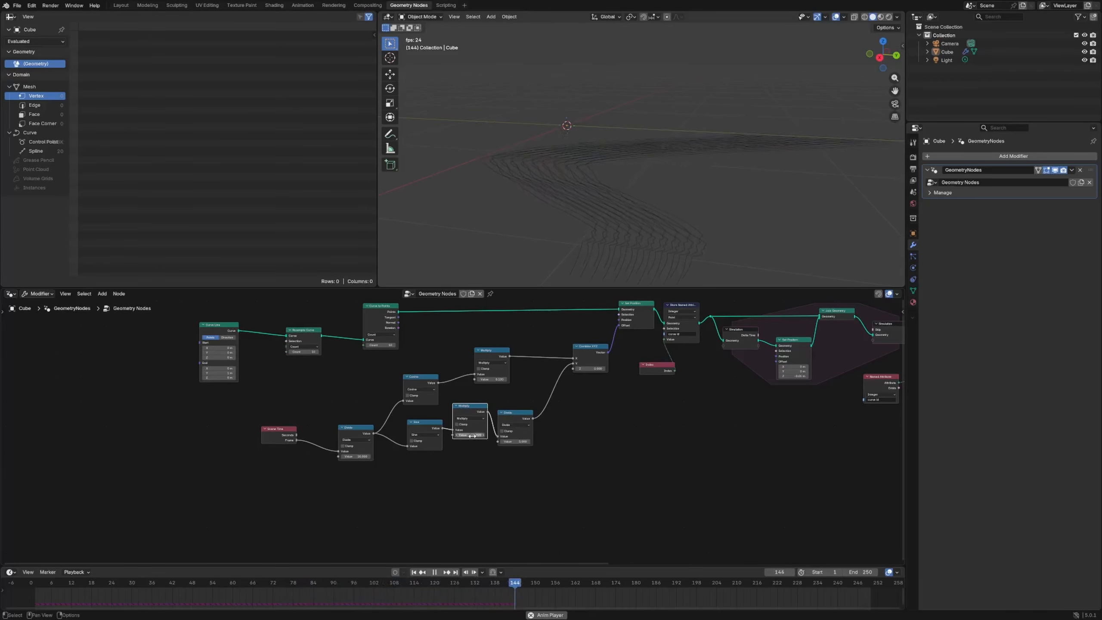
{"action": "key", "text": "ctrl+x"}
{"action": "left_click_drag", "start_coordinate": [513, 426], "coordinate": [496, 428]}
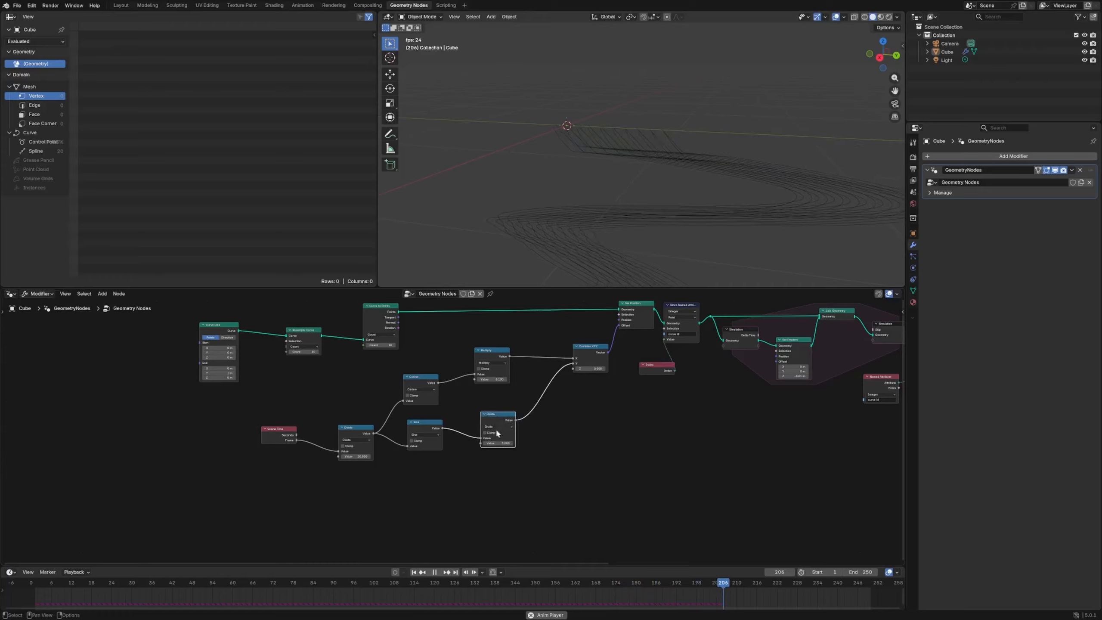
- Return to frame 17 and insert a Multiply math node between the Cosine node and the existing Multiply node
{"action": "left_click_drag", "start_coordinate": [763, 587], "coordinate": [73, 586]}
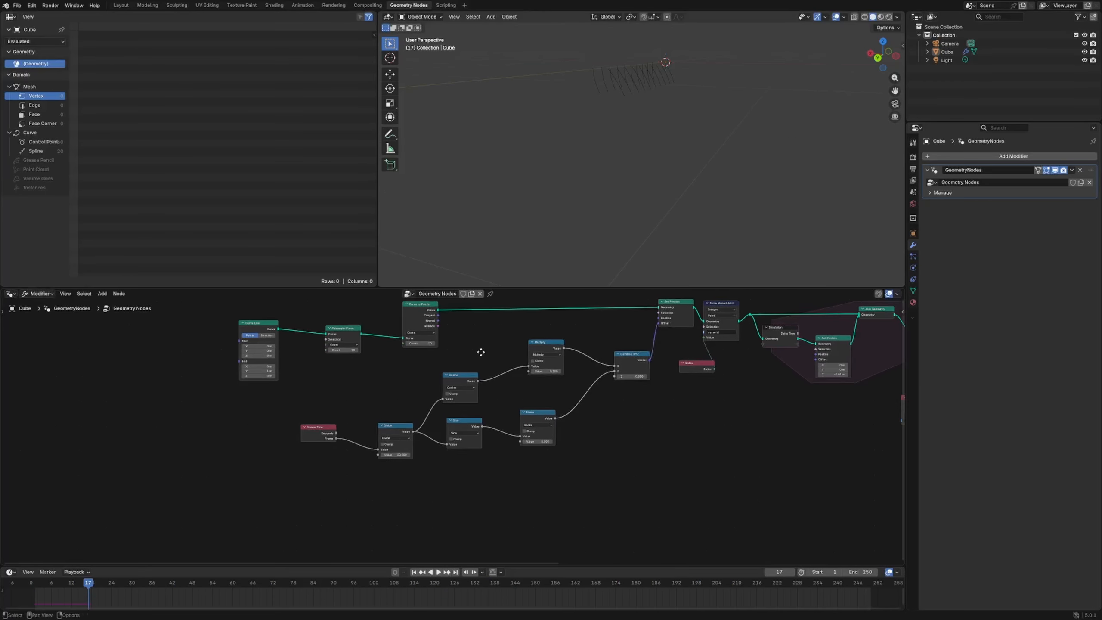
{"action": "key", "text": "shift+a"}
{"action": "left_click", "coordinate": [499, 353]}
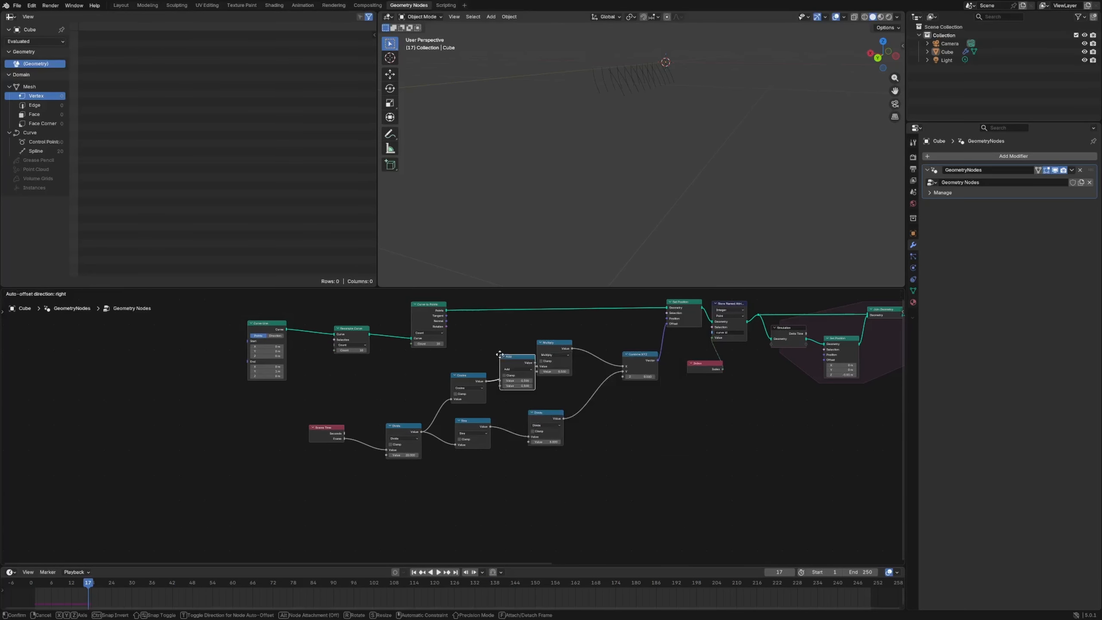
{"action": "left_click", "coordinate": [518, 360]}
{"action": "left_click", "coordinate": [522, 384]}
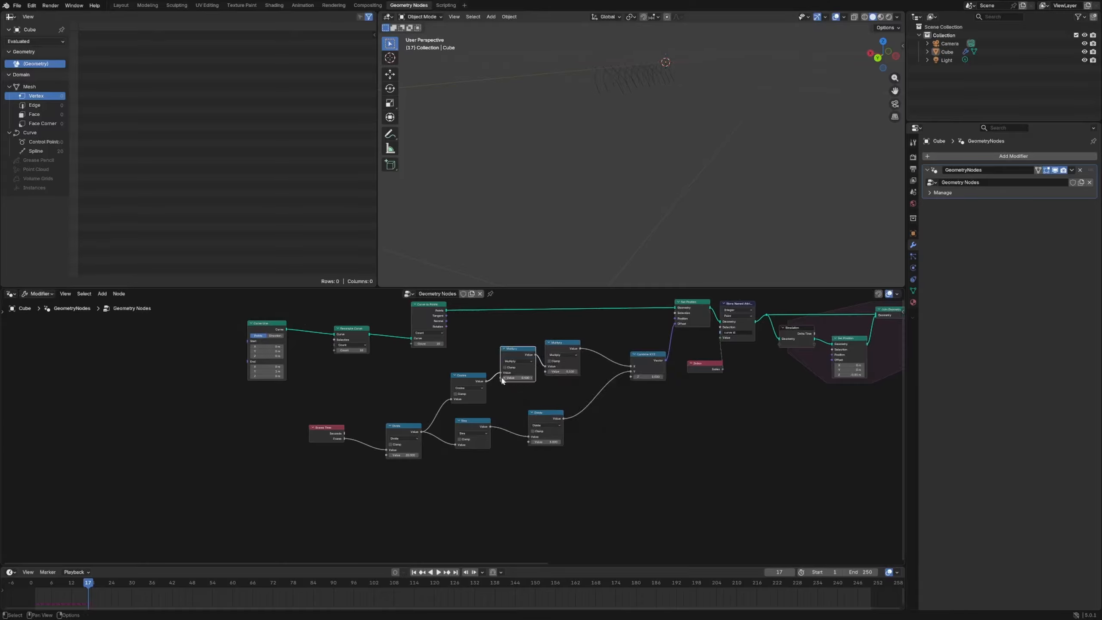
- Feed an Index node through a Modulo math node into the new Multiply node and play the animation
{"action": "key", "text": "shift+a"}
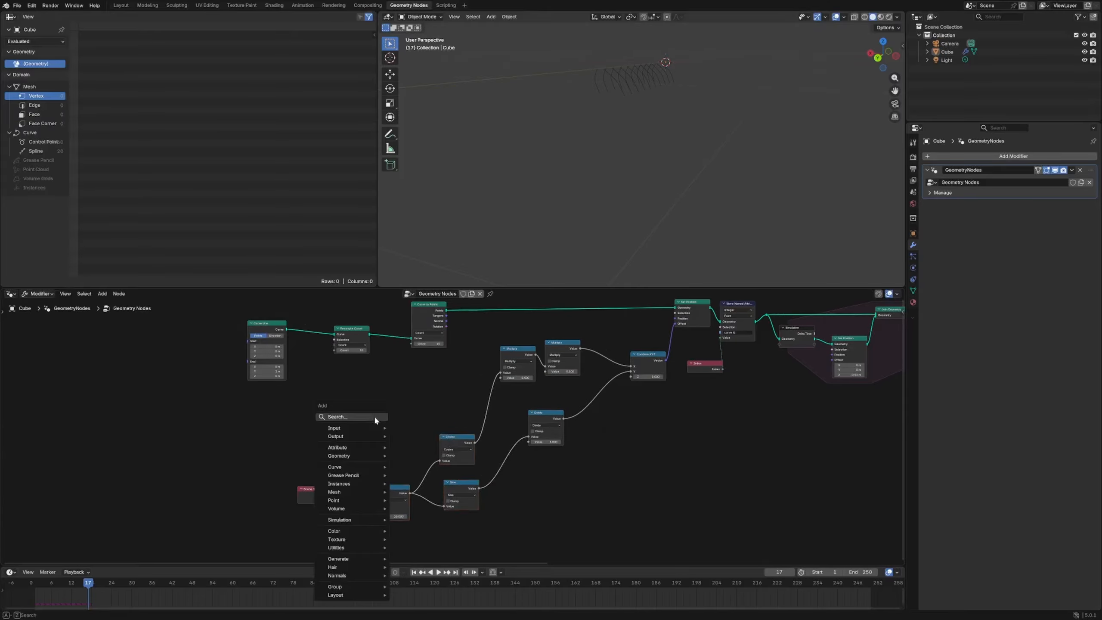
{"action": "type", "text": "ind"}
{"action": "key", "text": "Return"}
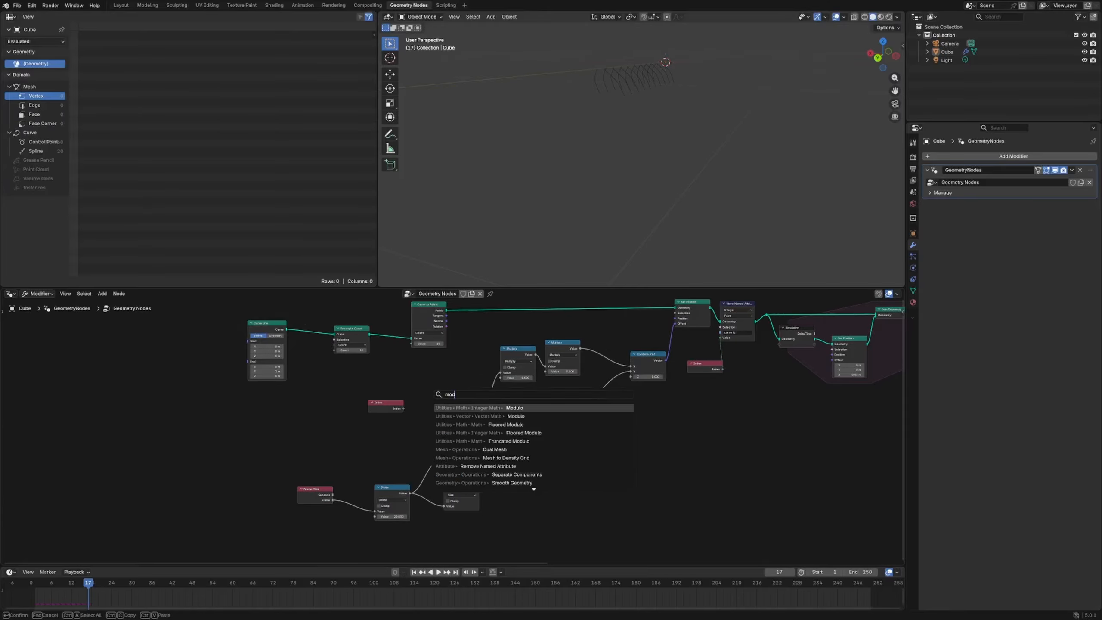
{"action": "key", "text": "Return"}
{"action": "double_click", "coordinate": [439, 411]}
{"action": "left_click_drag", "start_coordinate": [465, 393], "coordinate": [500, 378]}
{"action": "key", "text": "space"}
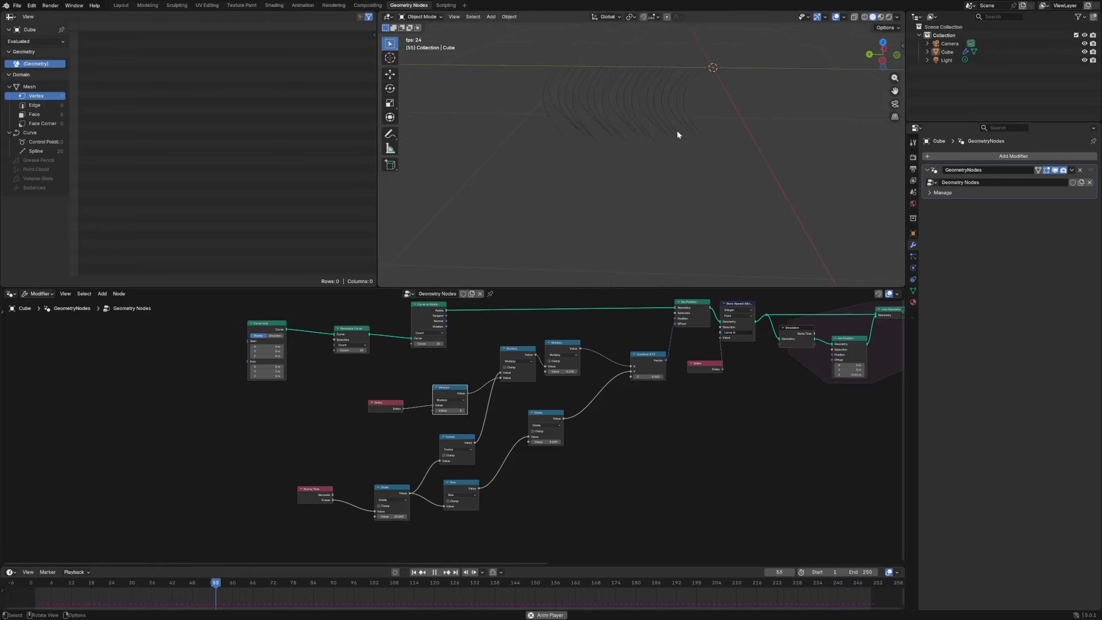
{"action": "middle_click_drag", "start_coordinate": [679, 135], "coordinate": [502, 122]}
- Switch the Curve to Points node to Evaluated, move the Index node beside Modulo, and review the playing curves from several angles
{"action": "double_click", "coordinate": [351, 350]}
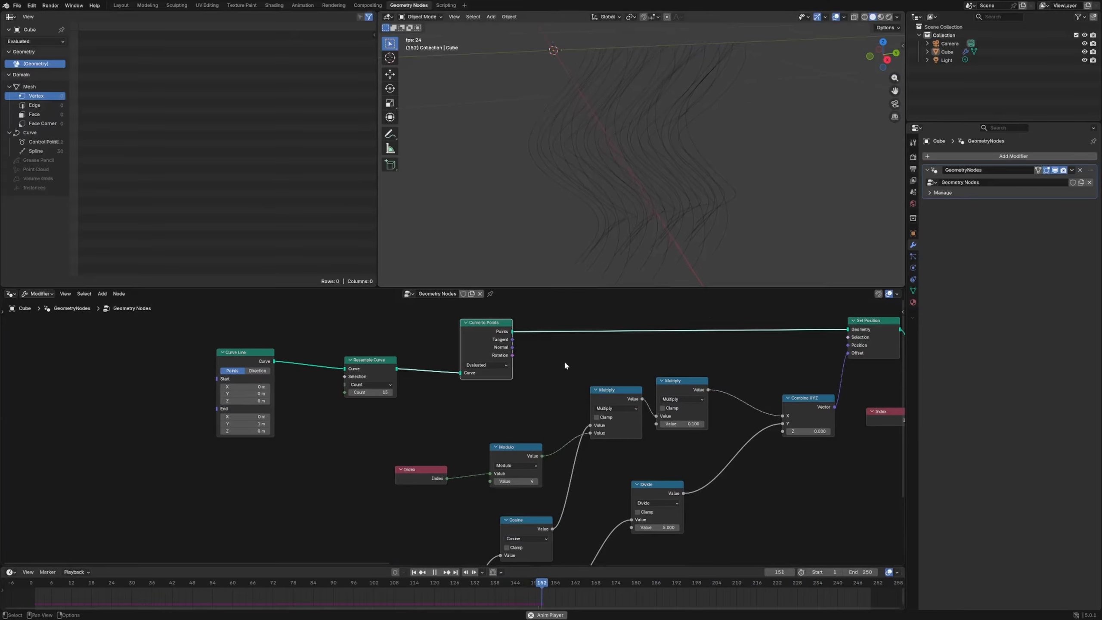
{"action": "left_click_drag", "start_coordinate": [430, 469], "coordinate": [451, 419]}
{"action": "middle_click_drag", "start_coordinate": [659, 193], "coordinate": [516, 147]}
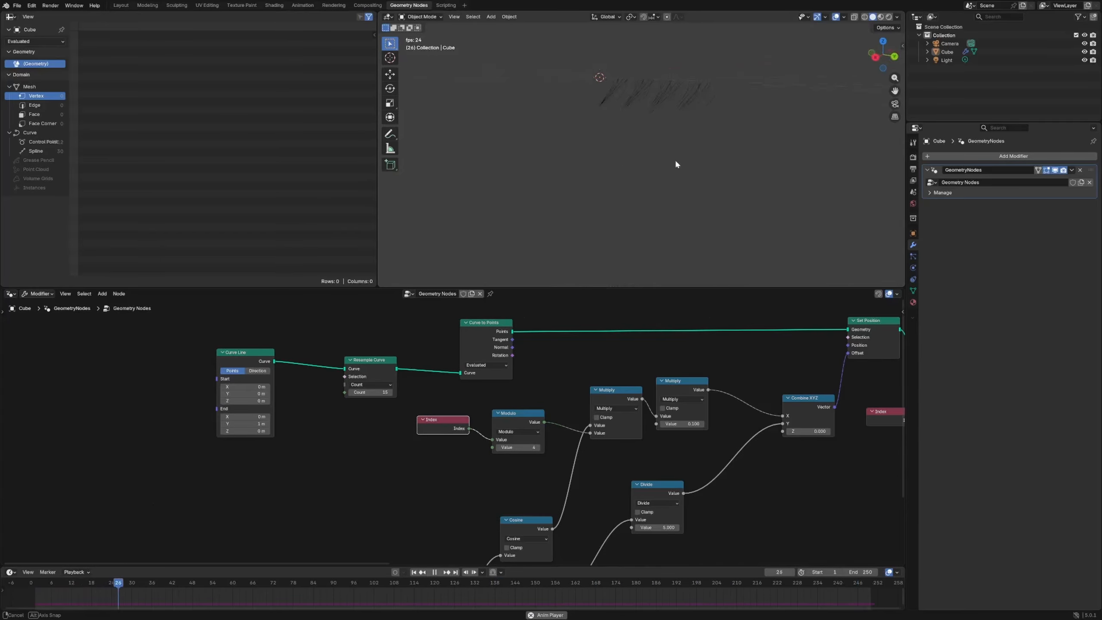
{"action": "middle_click_drag", "start_coordinate": [675, 159], "coordinate": [576, 175]}
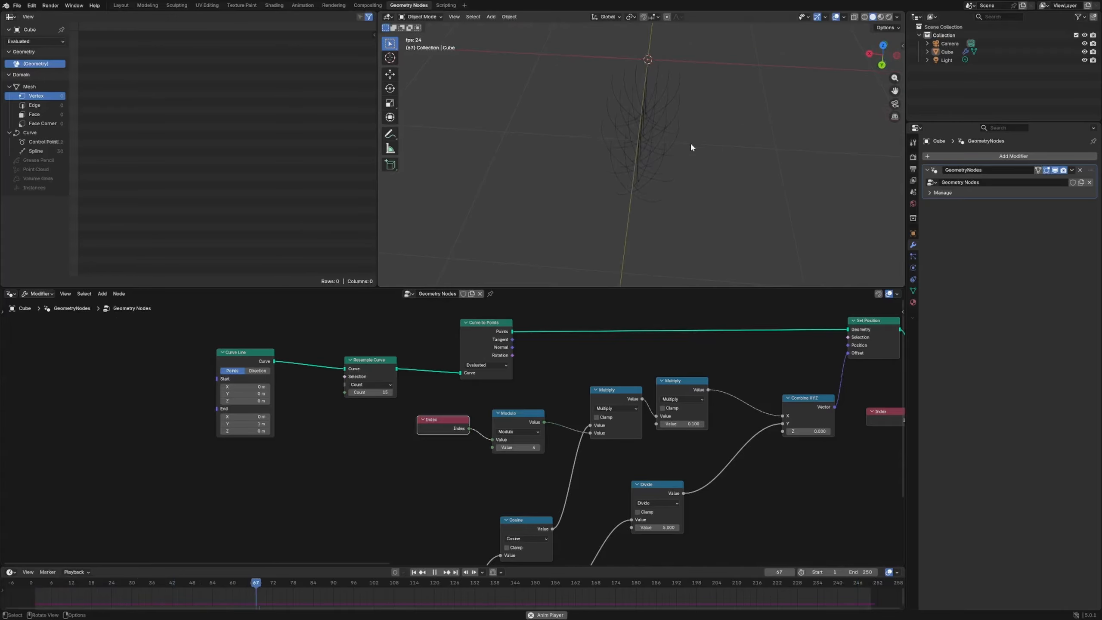
{"action": "middle_click_drag", "start_coordinate": [691, 148], "coordinate": [599, 114]}
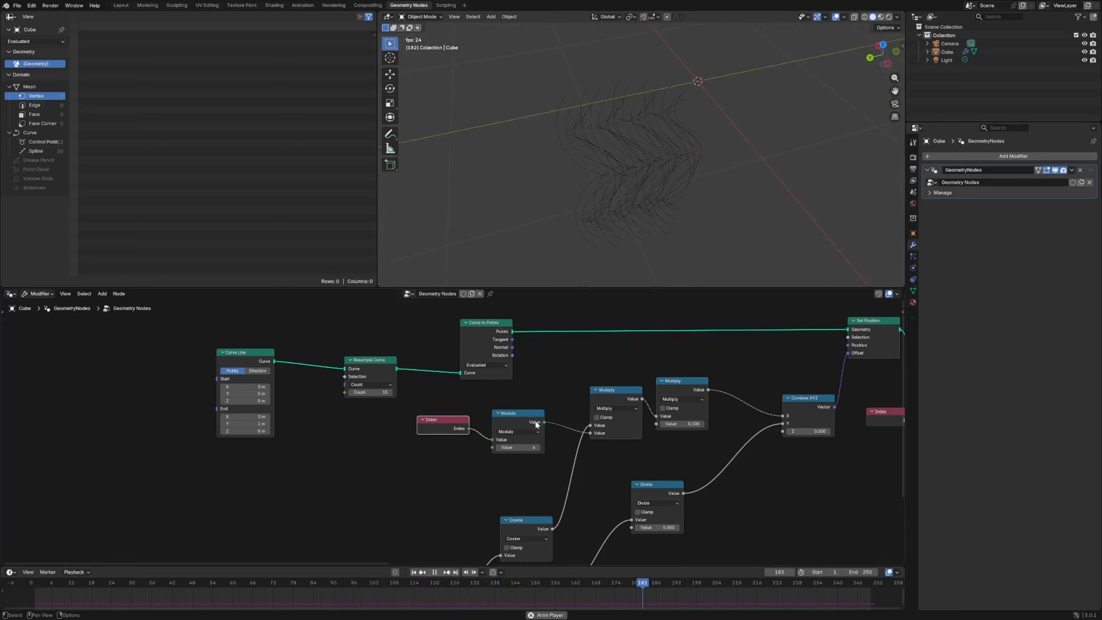
{"action": "key", "text": "Escape"}
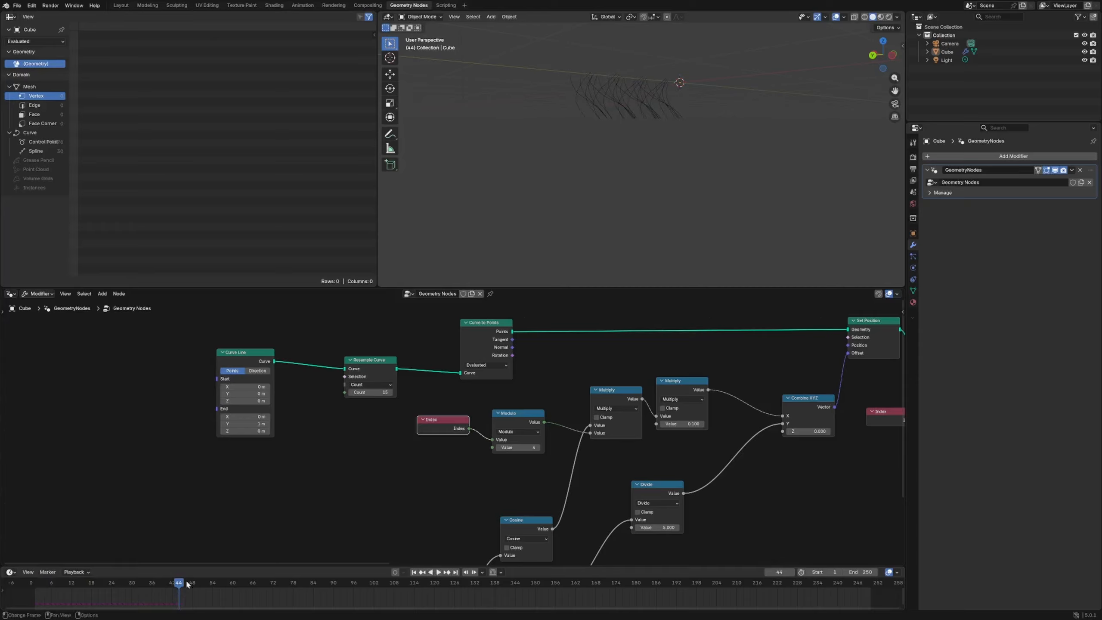
{"action": "middle_click_drag", "start_coordinate": [564, 104], "coordinate": [503, 98]}
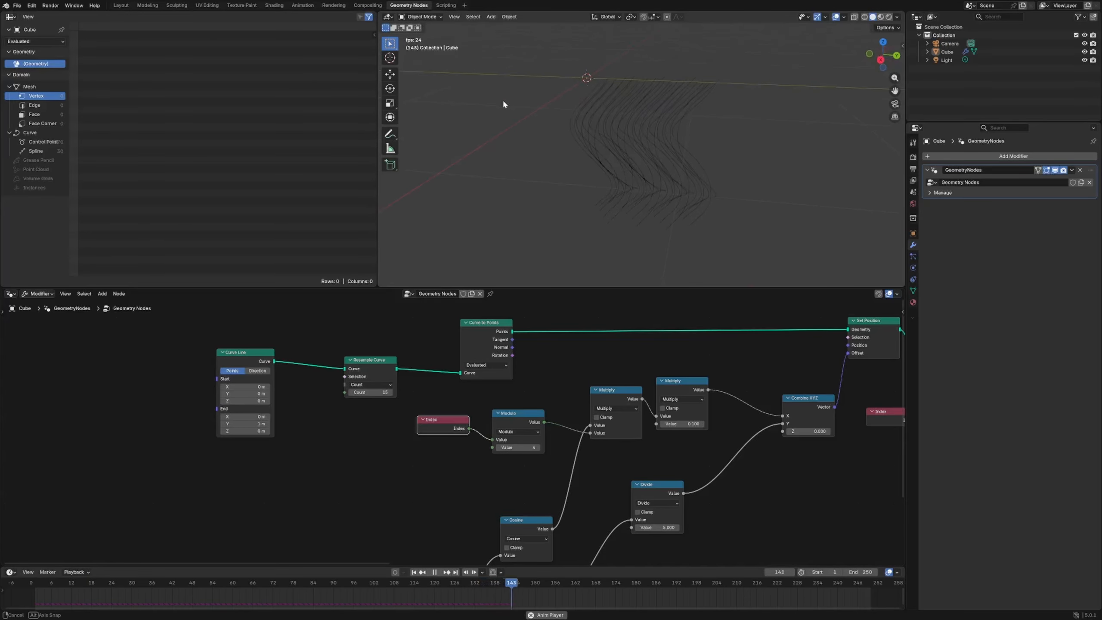
- Insert a Curve to Mesh node between the last Join Geometry node and the Group Output
{"action": "middle_click_drag", "start_coordinate": [781, 434], "coordinate": [8, 463]}
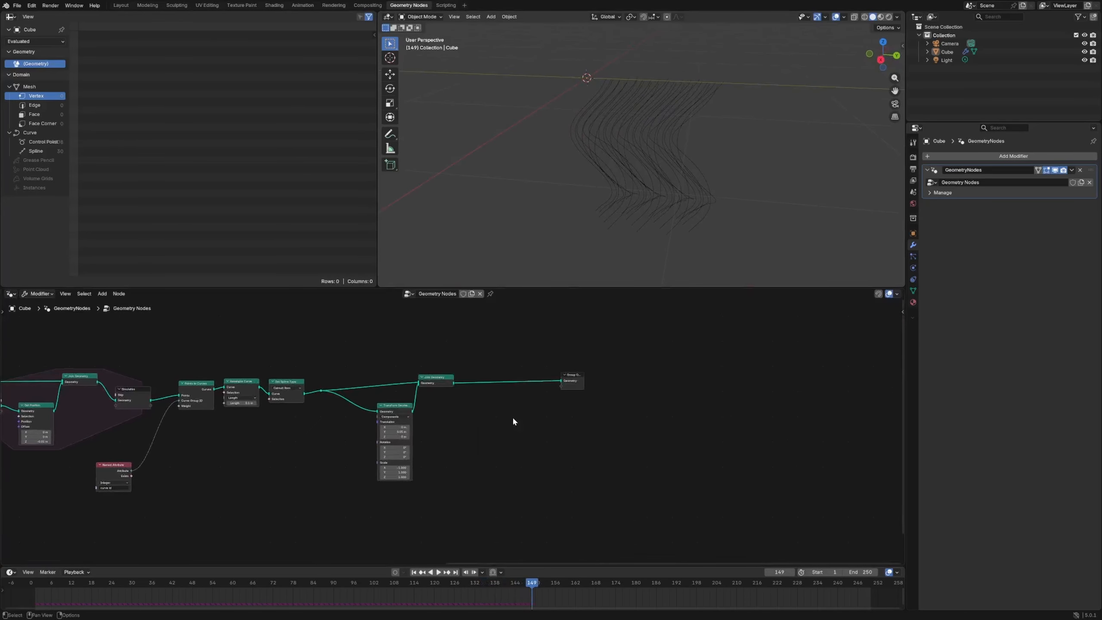
{"action": "key", "text": "shift+a"}
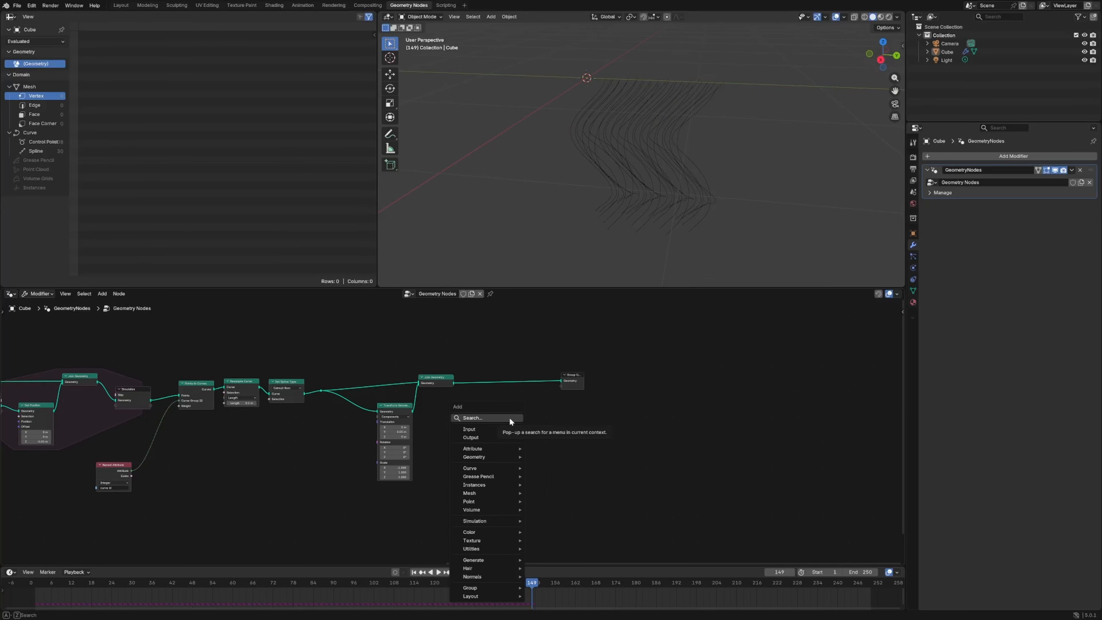
{"action": "type", "text": "curve to m"}
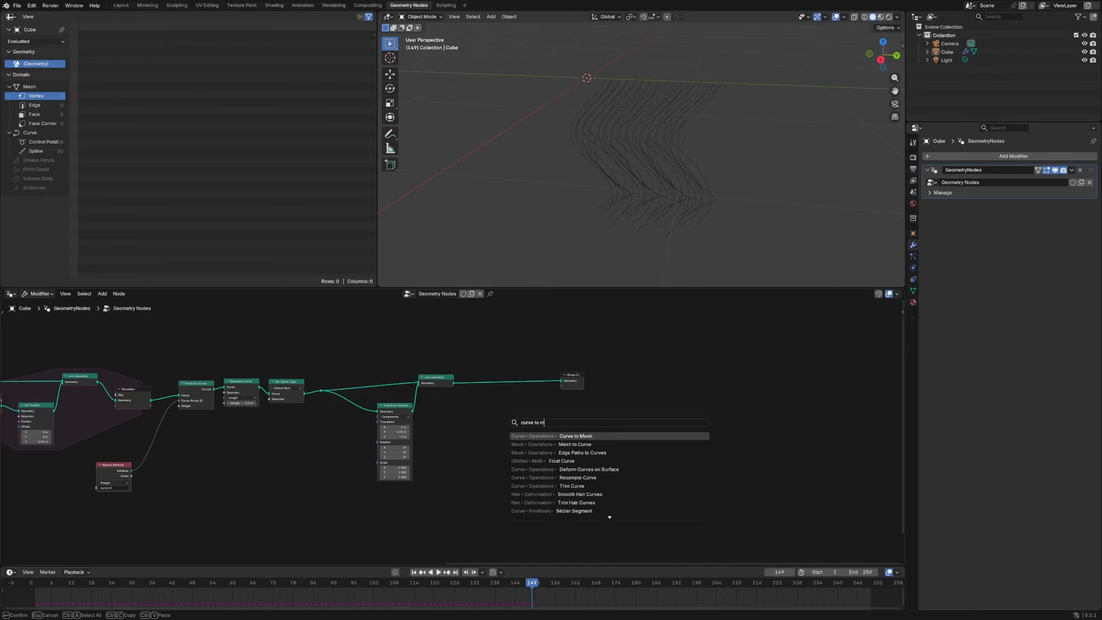
{"action": "key", "text": "Return"}
- Connect a Curve Circle with resolution 8 and radius 0.01 m as the Curve to Mesh node's profile curve
{"action": "key", "text": "shift+a"}
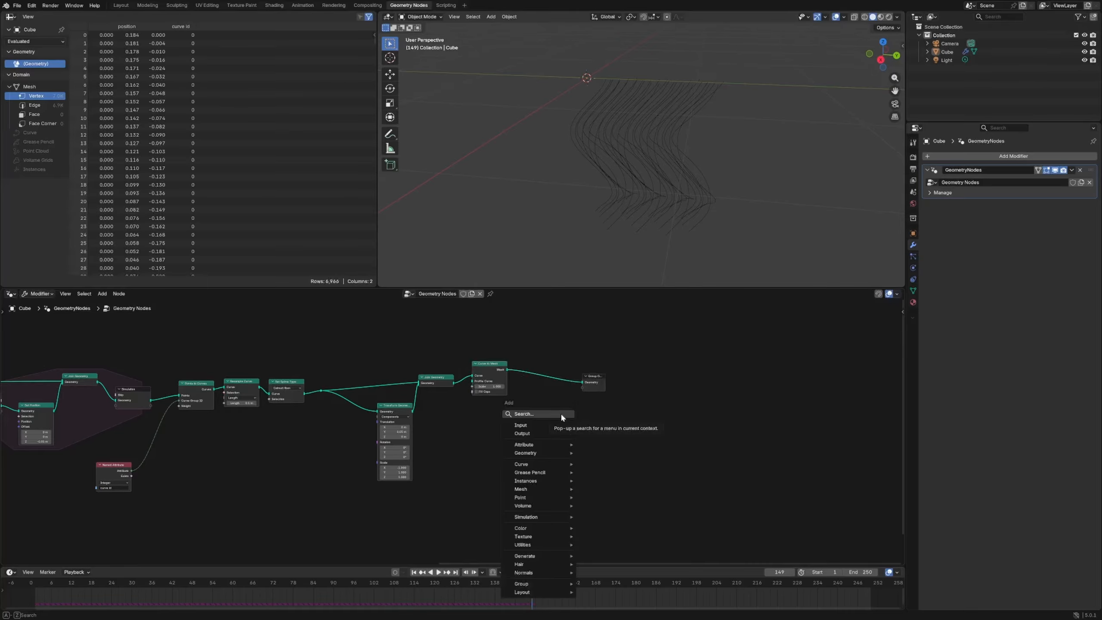
{"action": "type", "text": "curve circle"}
{"action": "key", "text": "Return"}
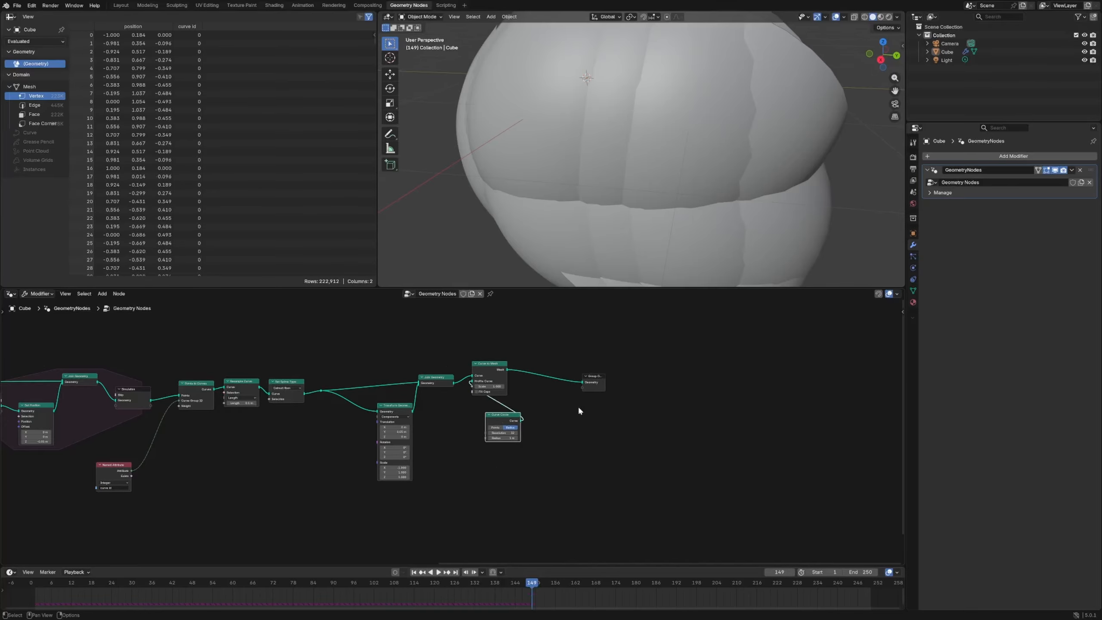
{"action": "left_click_drag", "start_coordinate": [504, 433], "coordinate": [495, 433]}
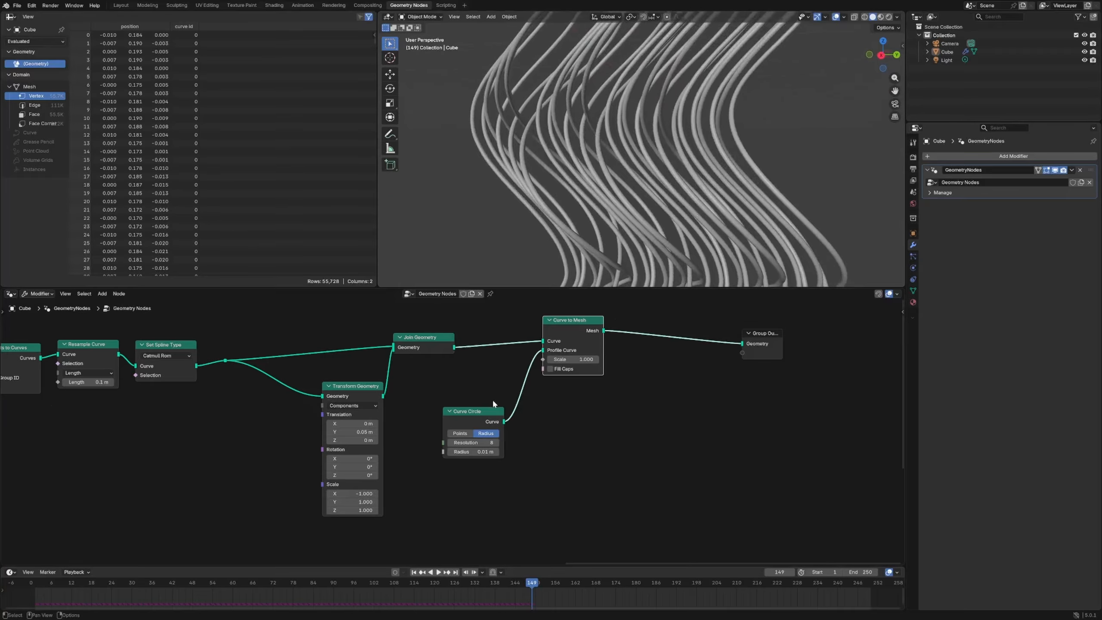
{"action": "scroll", "coordinate": [465, 391], "scroll_direction": "up", "scroll_amount": 3}
{"action": "mouse_move", "coordinate": [691, 182]}
{"action": "middle_mouse_down"}
{"action": "mouse_move", "coordinate": [709, 169]}
{"action": "mouse_move", "coordinate": [608, 169]}
{"action": "middle_mouse_up"}
{"action": "scroll", "coordinate": [707, 166], "scroll_direction": "down", "scroll_amount": 5}
{"action": "scroll", "coordinate": [589, 336], "scroll_direction": "up", "scroll_amount": 4}
- Drive the Curve to Mesh node's scale with a Spline Parameter node and play the animation
{"action": "middle_click_drag", "start_coordinate": [803, 314], "coordinate": [626, 444]}
{"action": "key", "text": "shift+a"}
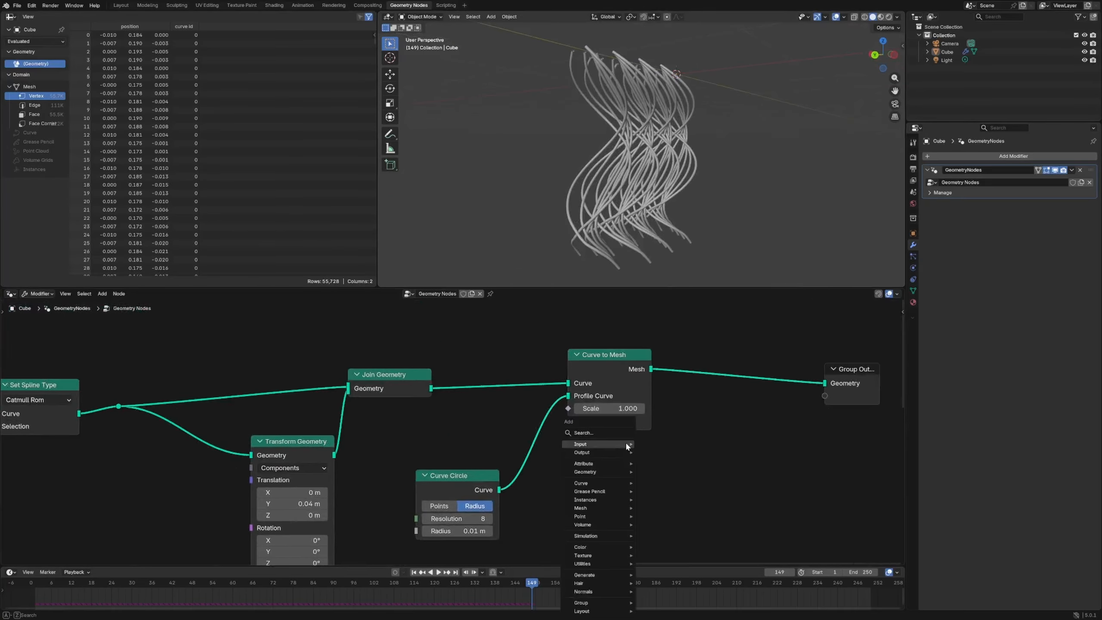
{"action": "type", "text": "spl pa"}
{"action": "key", "text": "Return"}
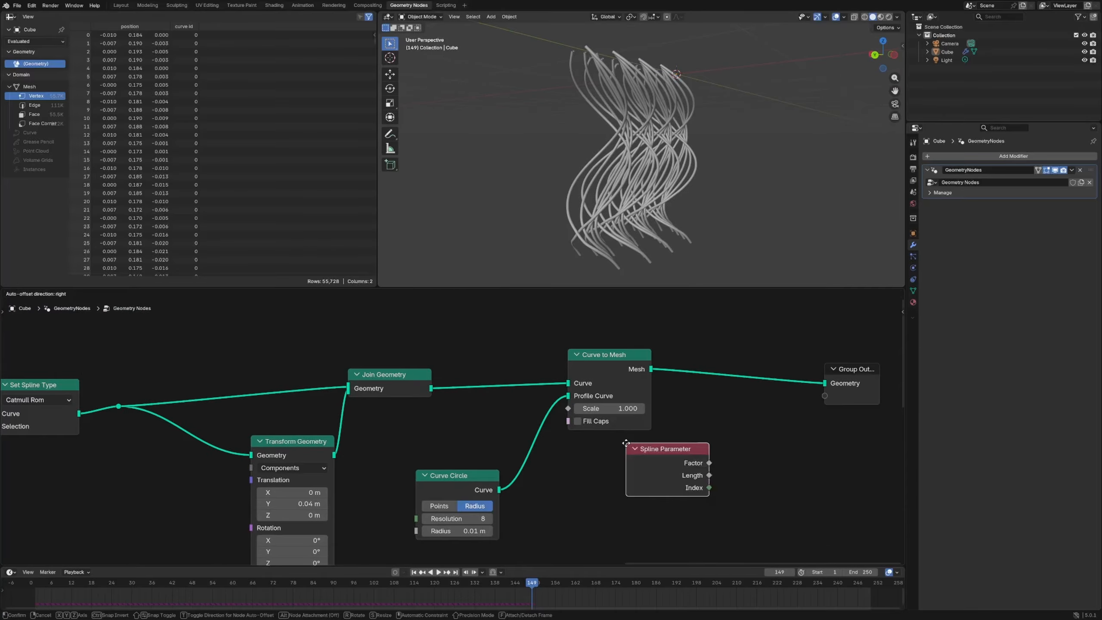
{"action": "left_click", "coordinate": [567, 479]}
{"action": "left_click_drag", "start_coordinate": [649, 510], "coordinate": [571, 410]}
{"action": "key", "text": "space"}
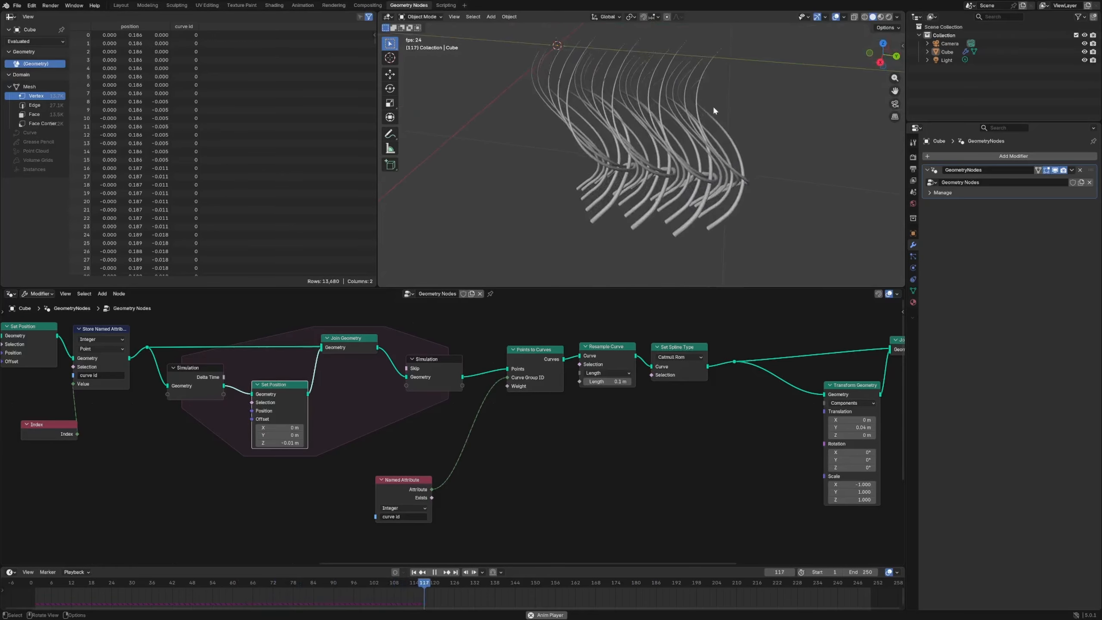
- Stop the playback and spread out the Set Position, Join Geometry, simulation output and Named Attribute nodes
{"action": "key", "text": "space"}
{"action": "left_click_drag", "start_coordinate": [295, 402], "coordinate": [287, 403]}
{"action": "left_click_drag", "start_coordinate": [401, 492], "coordinate": [501, 489]}
{"action": "left_click_drag", "start_coordinate": [366, 349], "coordinate": [363, 350]}
{"action": "left_click_drag", "start_coordinate": [422, 376], "coordinate": [450, 370]}
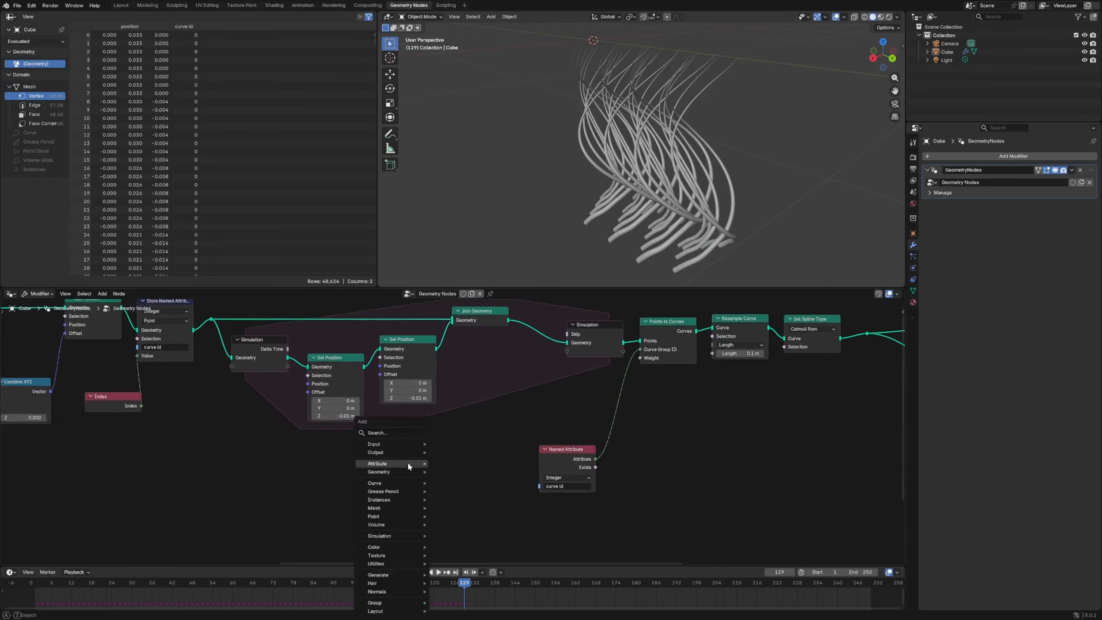
- Try to offset the simulated points with a second Set Position driven by a Noise Texture through Add -0.5 and Scale 0.1
{"action": "type", "text": "noise"}
{"action": "key", "text": "Return"}
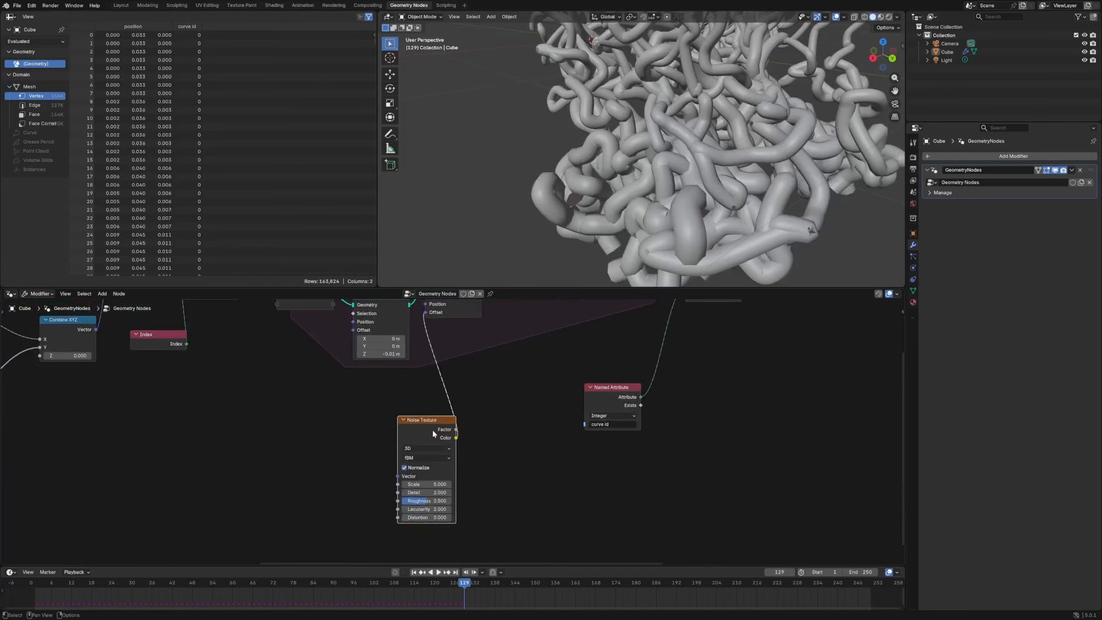
{"action": "left_click_drag", "start_coordinate": [432, 429], "coordinate": [334, 443]}
{"action": "key", "text": "shift+a"}
{"action": "mouse_move", "coordinate": [464, 470]}
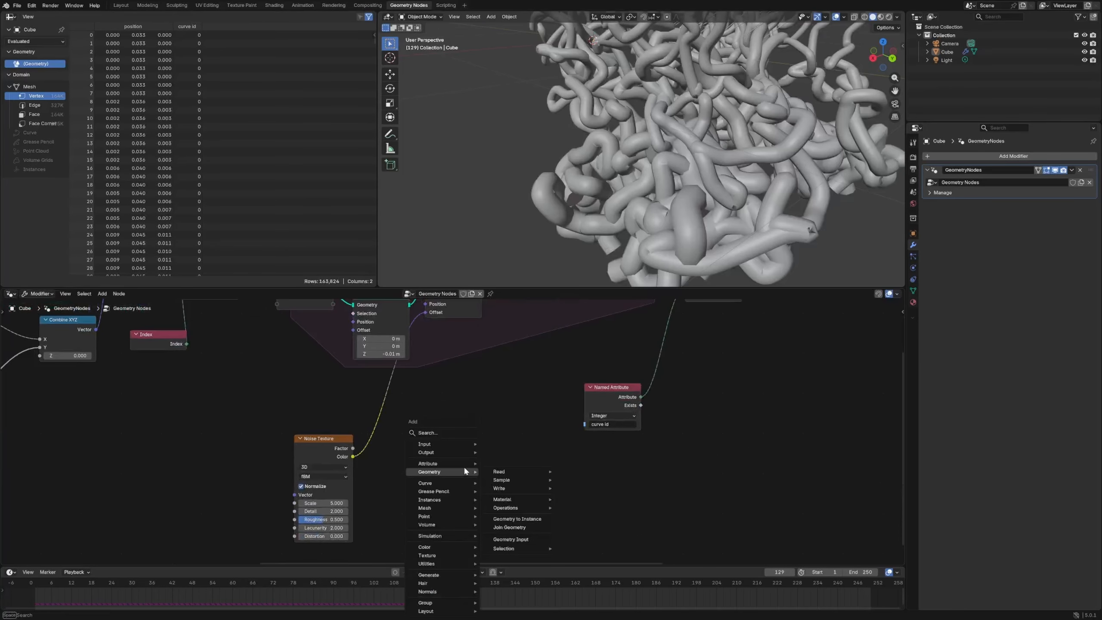
{"action": "type", "text": "add"}
{"action": "key", "text": "Return"}
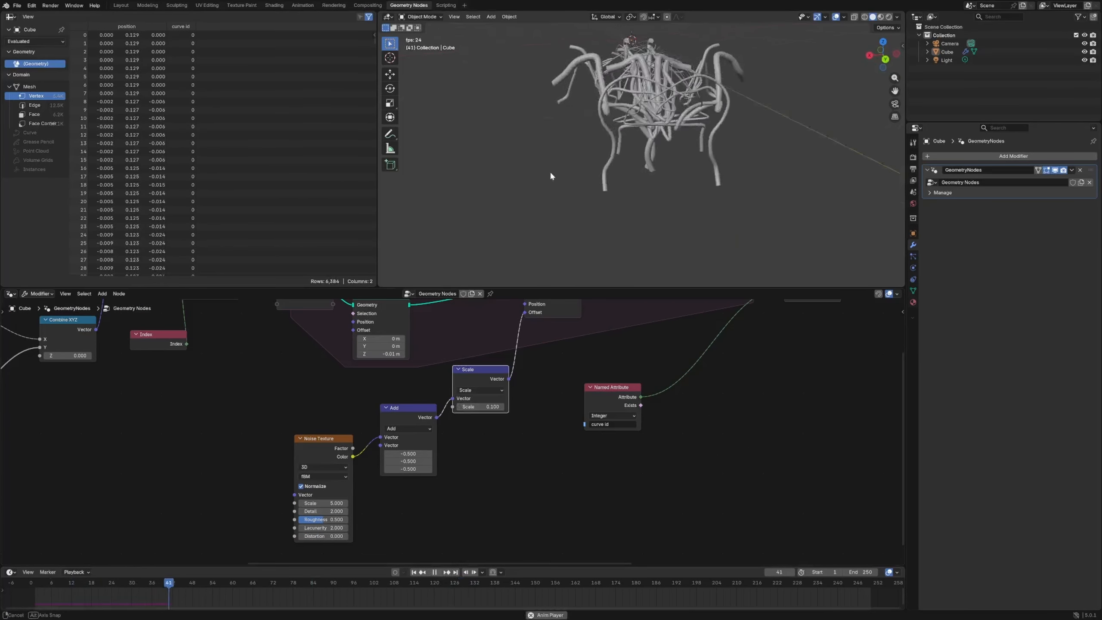
- Play the noise-offset simulation and try the noise displacement as a node group with W and Scale inputs before Join Geometry
{"action": "middle_click_drag", "start_coordinate": [550, 176], "coordinate": [554, 130]}
{"action": "scroll", "coordinate": [595, 330], "scroll_direction": "down", "scroll_amount": 5}
{"action": "middle_click_drag", "start_coordinate": [594, 330], "coordinate": [546, 416]}
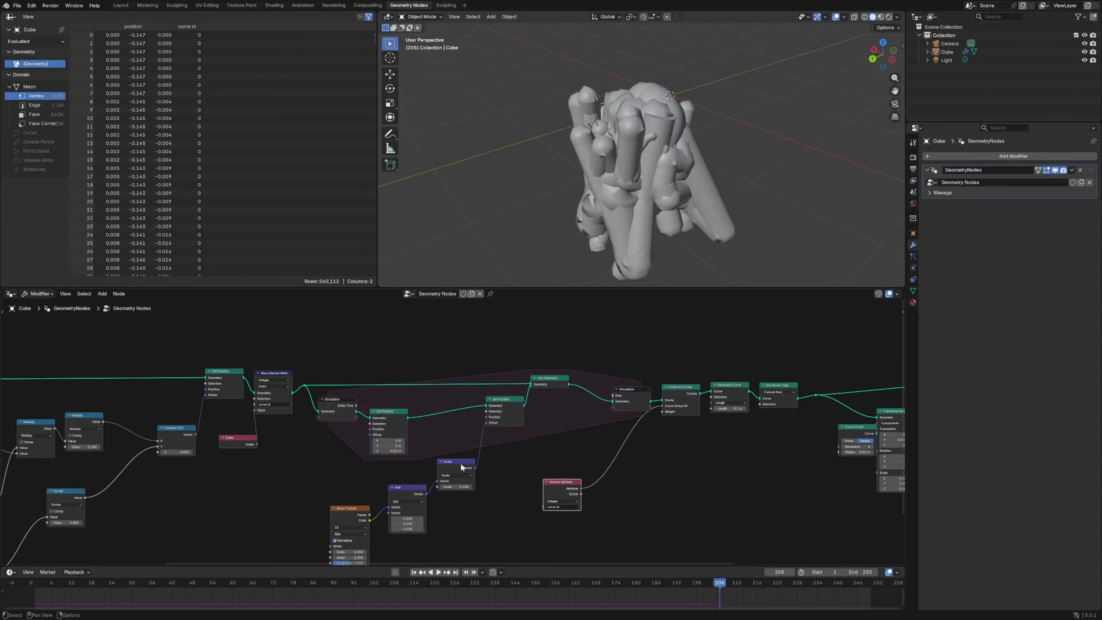
{"action": "left_click_drag", "start_coordinate": [461, 465], "coordinate": [480, 475]}
{"action": "left_click_drag", "start_coordinate": [416, 488], "coordinate": [428, 501]}
{"action": "mouse_move", "coordinate": [506, 400]}
{"action": "left_mouse_down"}
{"action": "mouse_move", "coordinate": [517, 399]}
{"action": "mouse_move", "coordinate": [509, 396]}
{"action": "left_mouse_up"}
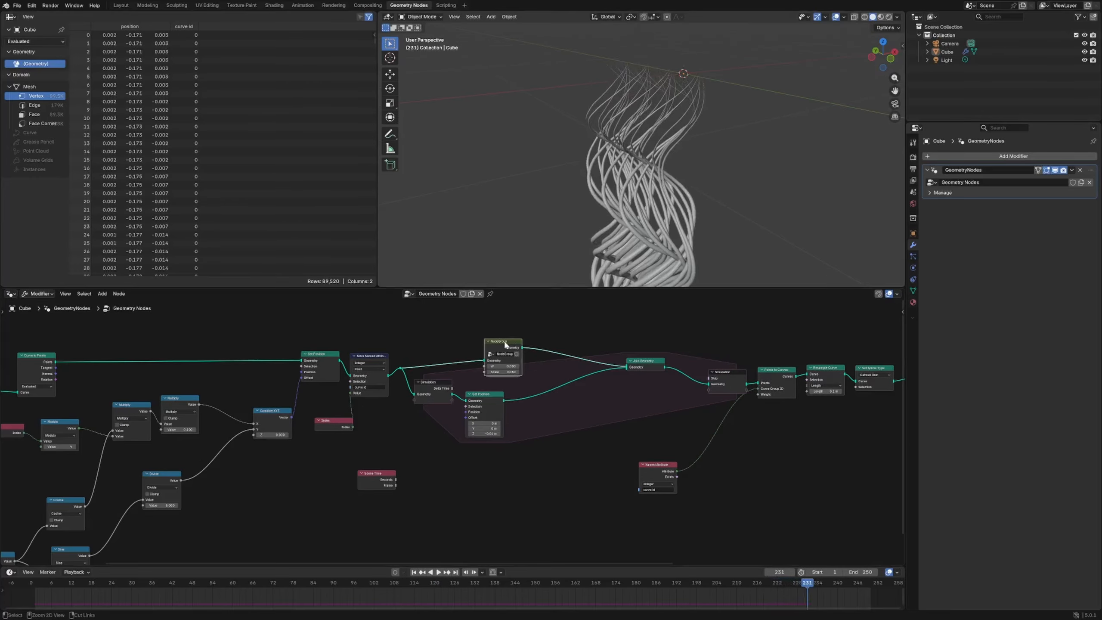
- Insert an arch-shaped Float Curve node between the Spline Parameter's Factor and the Curve to Mesh node's scale
{"action": "left_click_drag", "start_coordinate": [783, 588], "coordinate": [662, 587]}
{"action": "middle_click_drag", "start_coordinate": [870, 399], "coordinate": [454, 413]}
{"action": "scroll", "coordinate": [455, 414], "scroll_direction": "down", "scroll_amount": 4}
{"action": "middle_click_drag", "start_coordinate": [542, 409], "coordinate": [478, 417]}
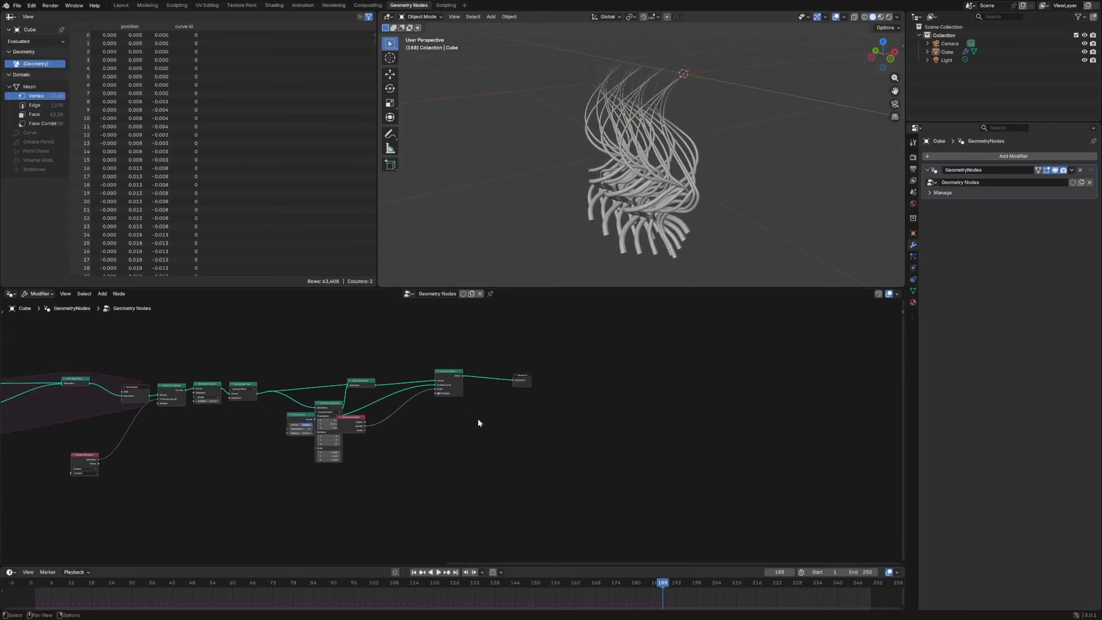
{"action": "scroll", "coordinate": [478, 417], "scroll_direction": "up", "scroll_amount": 4}
{"action": "left_click_drag", "start_coordinate": [446, 372], "coordinate": [471, 367]}
{"action": "scroll", "coordinate": [439, 376], "scroll_direction": "up", "scroll_amount": 4}
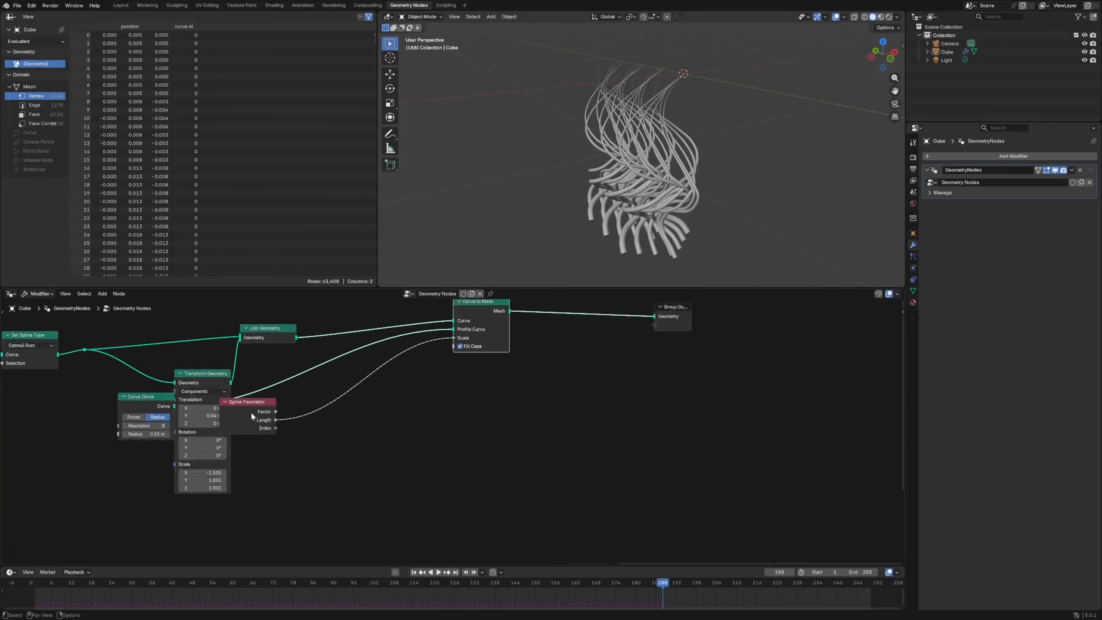
{"action": "left_click_drag", "start_coordinate": [251, 411], "coordinate": [419, 326]}
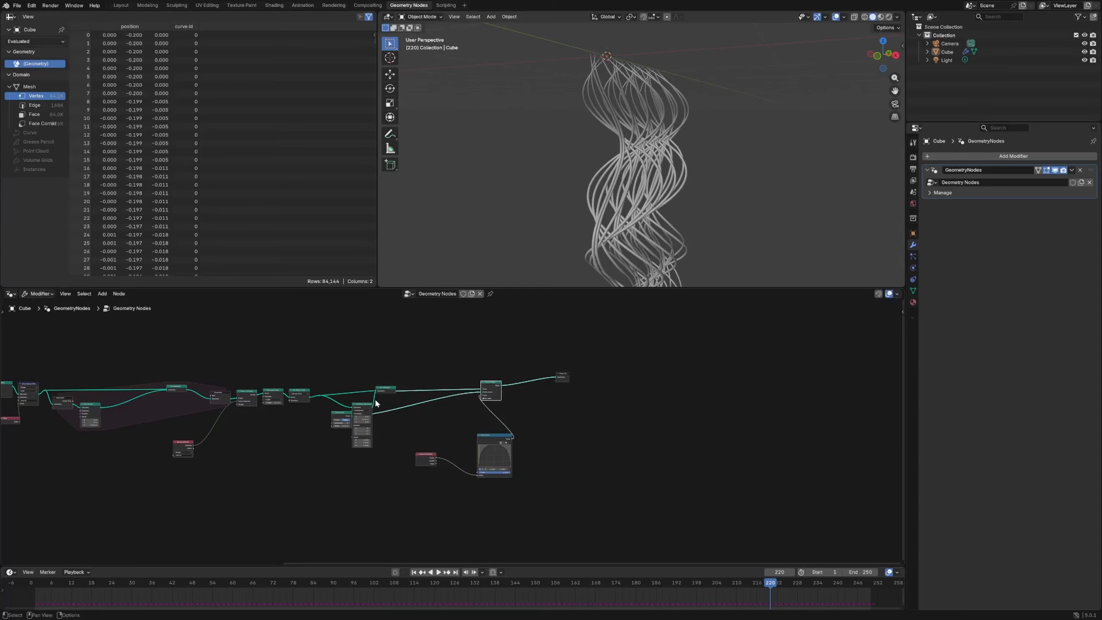
- Move the Transform Geometry node clear of the other nodes and set the animation's end frame to 600
{"action": "left_click_drag", "start_coordinate": [362, 406], "coordinate": [372, 425]}
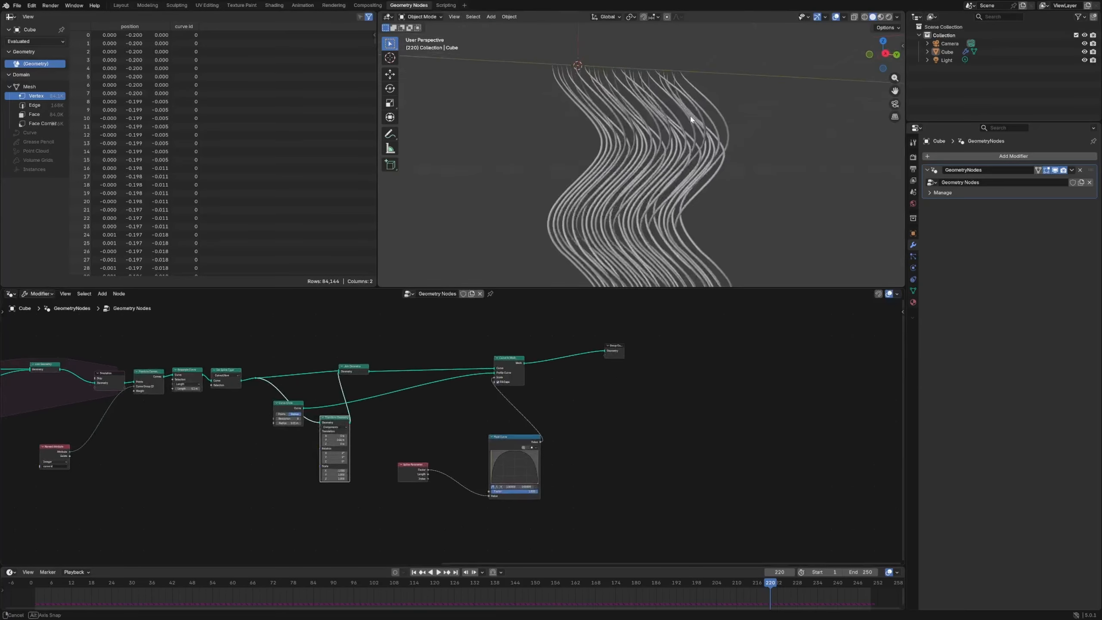
{"action": "middle_click_drag", "start_coordinate": [696, 116], "coordinate": [555, 187]}
{"action": "left_click_drag", "start_coordinate": [817, 586], "coordinate": [851, 517]}
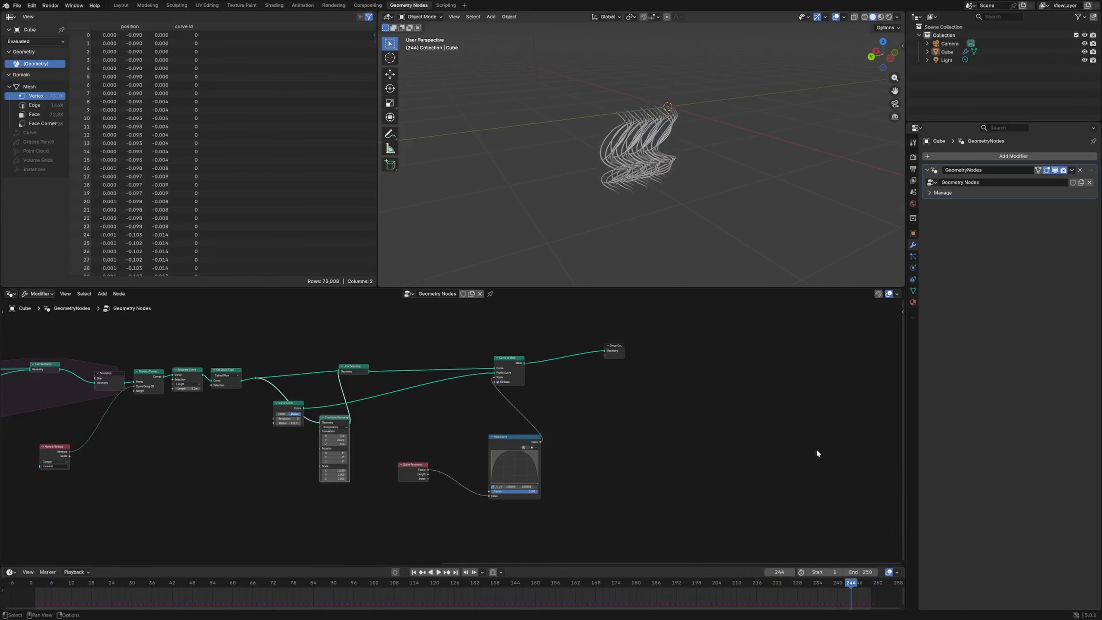
{"action": "left_click_drag", "start_coordinate": [827, 585], "coordinate": [811, 588]}
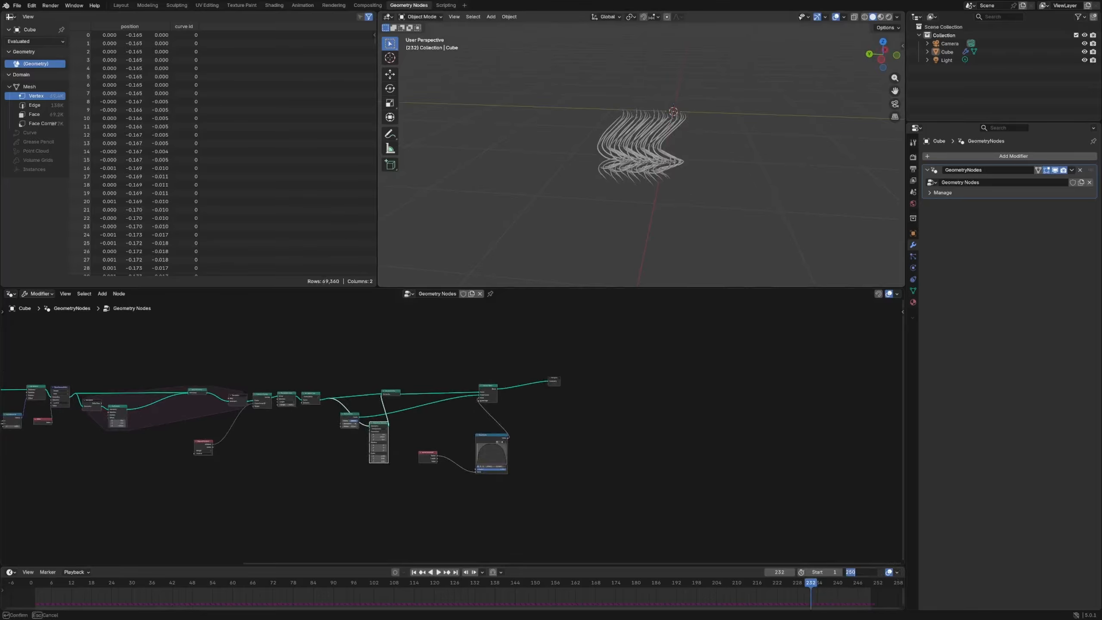
{"action": "key", "text": "Return"}
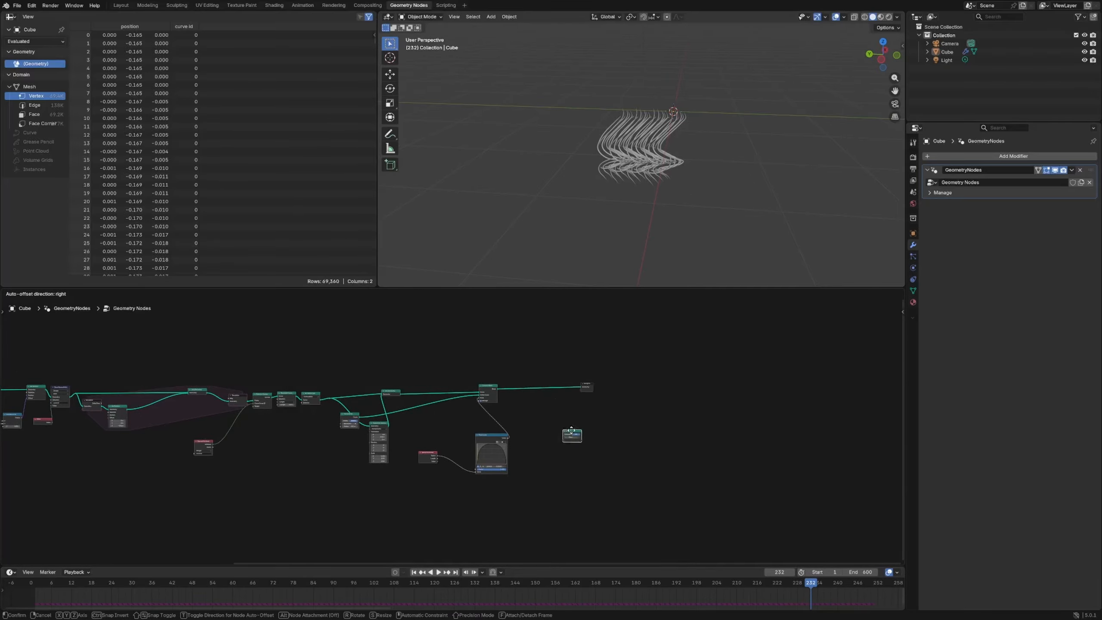
- Insert a Bake node between Curve to Mesh and Group Output and bake frames 1 to 600
{"action": "left_click", "coordinate": [571, 430]}
{"action": "left_click", "coordinate": [573, 378]}
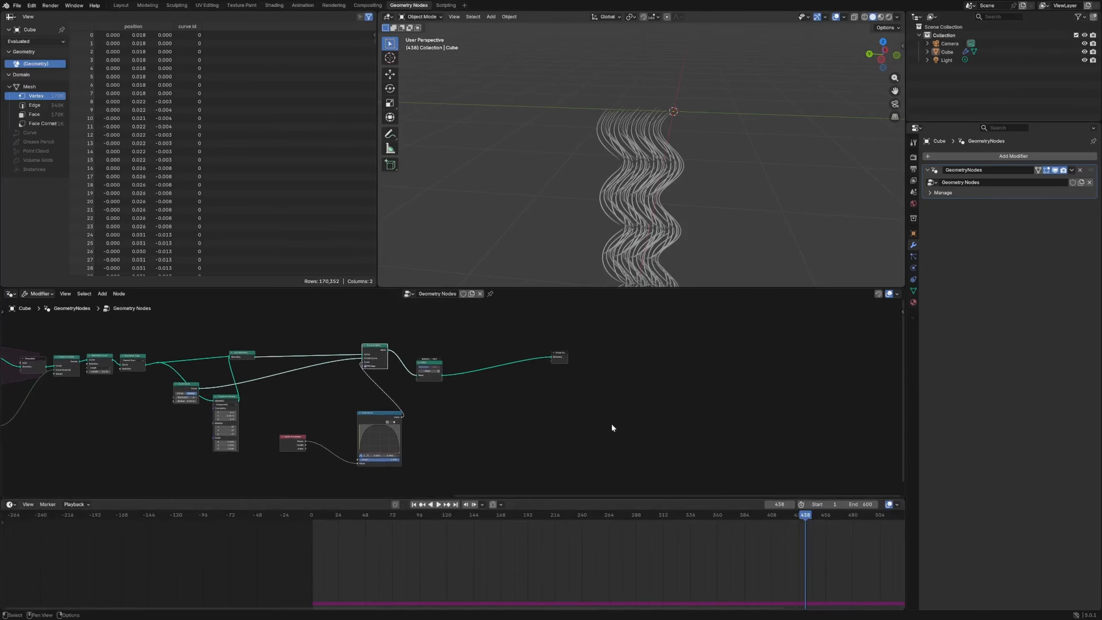
{"action": "scroll", "coordinate": [659, 220], "scroll_direction": "down", "scroll_amount": 5}
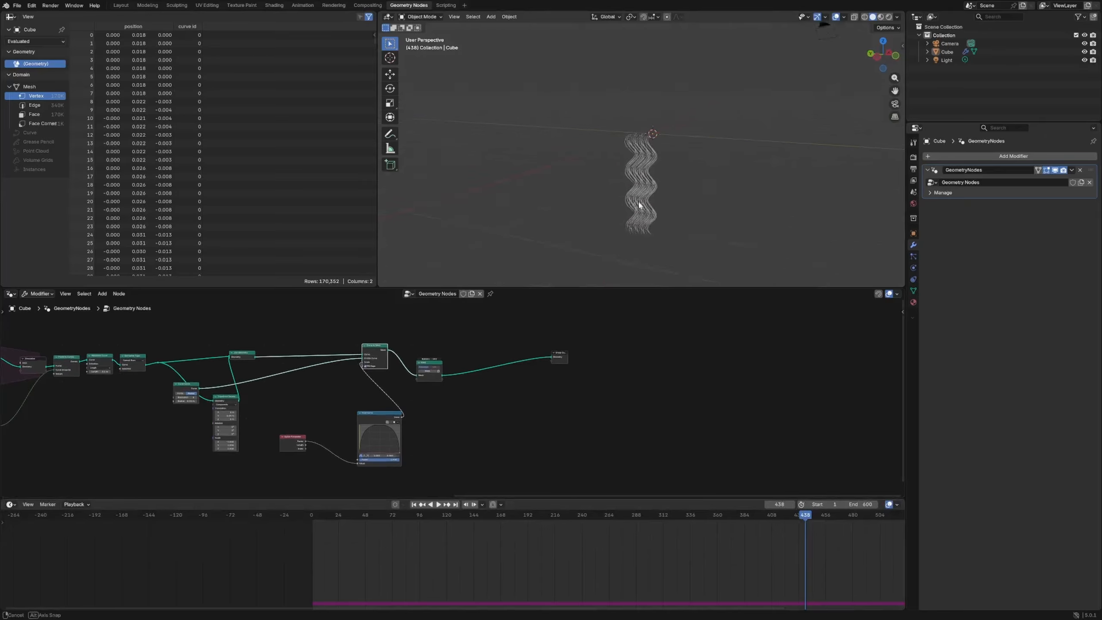
- Enlarge the timeline and review the baked tubes up to frame 472, both from afar and close up
{"action": "middle_click_drag", "start_coordinate": [787, 570], "coordinate": [401, 547]}
{"action": "left_click_drag", "start_coordinate": [483, 517], "coordinate": [457, 565]}
{"action": "key", "text": "space"}
{"action": "scroll", "coordinate": [669, 168], "scroll_direction": "up", "scroll_amount": 8}
{"action": "scroll", "coordinate": [668, 167], "scroll_direction": "down", "scroll_amount": 5}
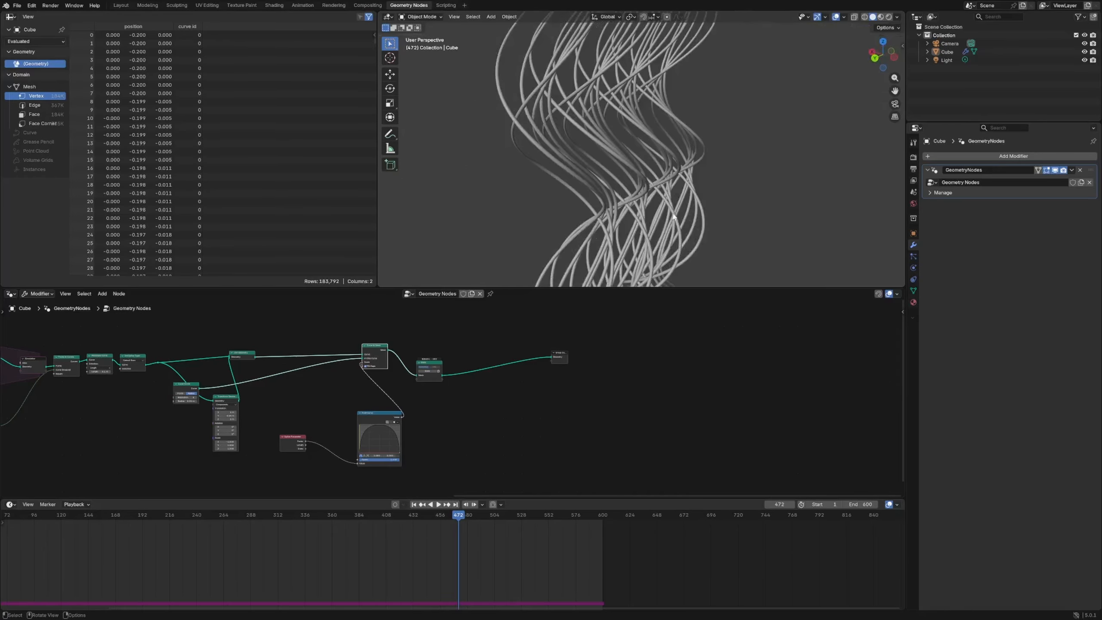
- Relocate the Bake node between Join Geometry and Curve to Mesh and bake the curves again
{"action": "scroll", "coordinate": [423, 419], "scroll_direction": "up", "scroll_amount": 3}
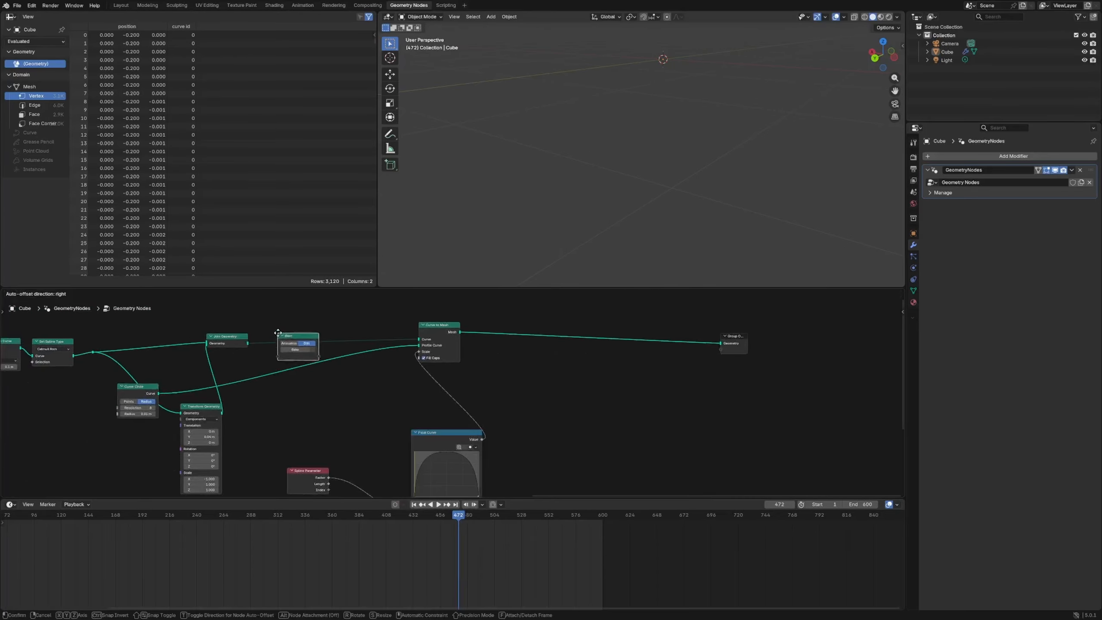
{"action": "left_click", "coordinate": [281, 330]}
{"action": "left_click_drag", "start_coordinate": [304, 329], "coordinate": [321, 320]}
{"action": "left_click", "coordinate": [312, 334]}
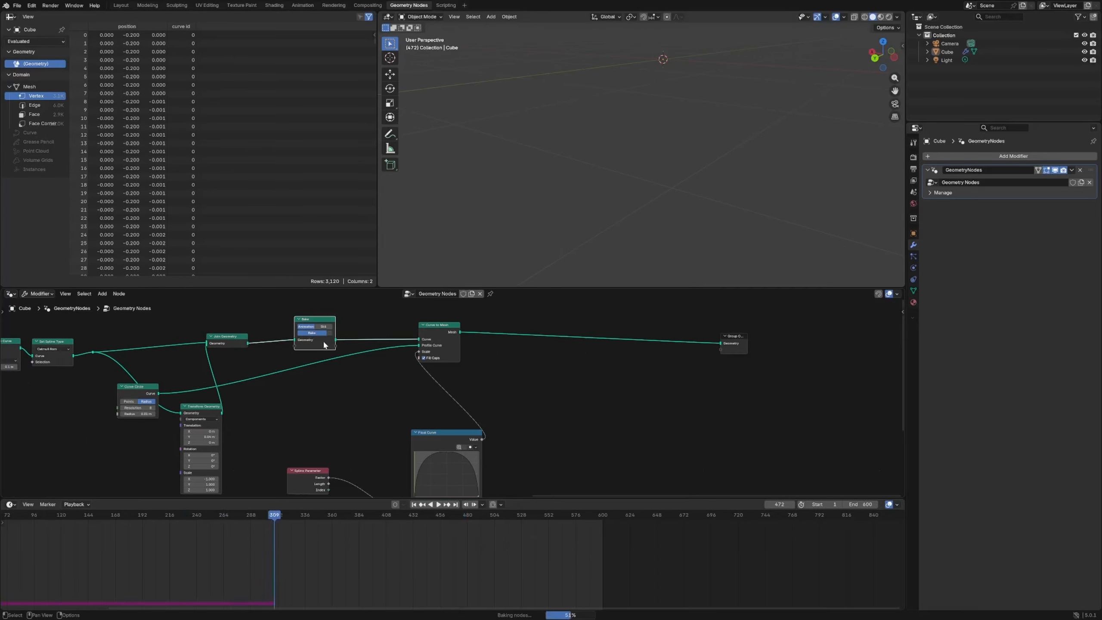
- Try driving the Curve to Mesh scale directly with the Spline Parameter's Length, then reconnect the Float Curve
{"action": "left_click_drag", "start_coordinate": [329, 483], "coordinate": [419, 351]}
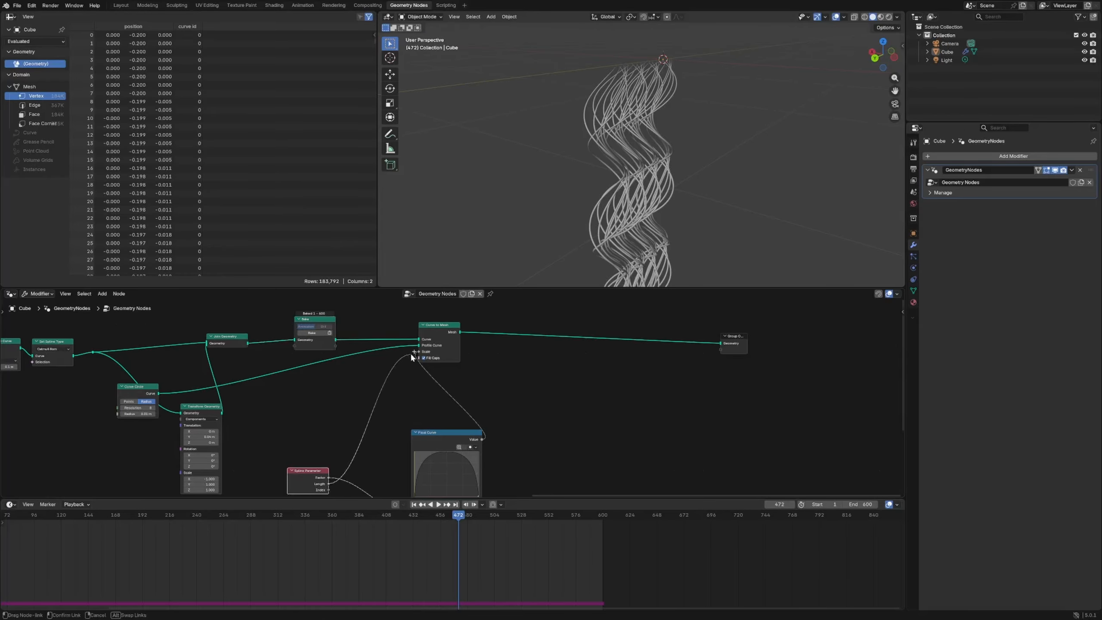
{"action": "right_click_drag", "start_coordinate": [408, 467], "coordinate": [410, 467], "text": "ctrl"}
{"action": "left_click_drag", "start_coordinate": [481, 440], "coordinate": [419, 352]}
- Insert a Set Material node using Material between the Curve to Mesh node and the Group Output
{"action": "scroll", "coordinate": [549, 377], "scroll_direction": "up", "scroll_amount": 1}
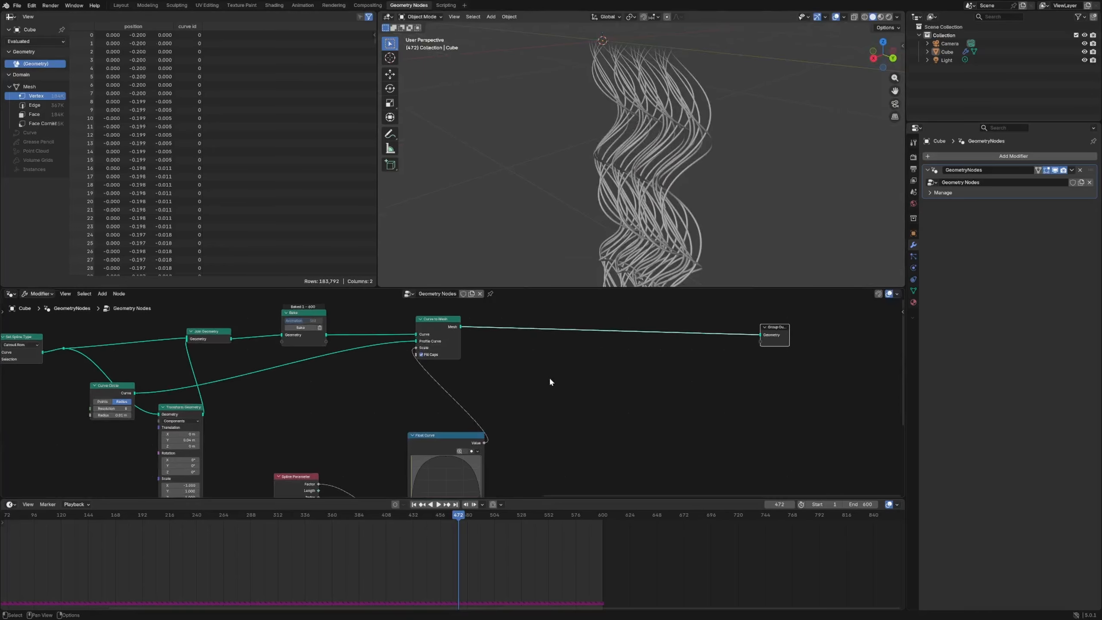
{"action": "key", "text": "shift+a"}
{"action": "type", "text": "set mat"}
{"action": "key", "text": "Return"}
{"action": "left_click", "coordinate": [570, 327]}
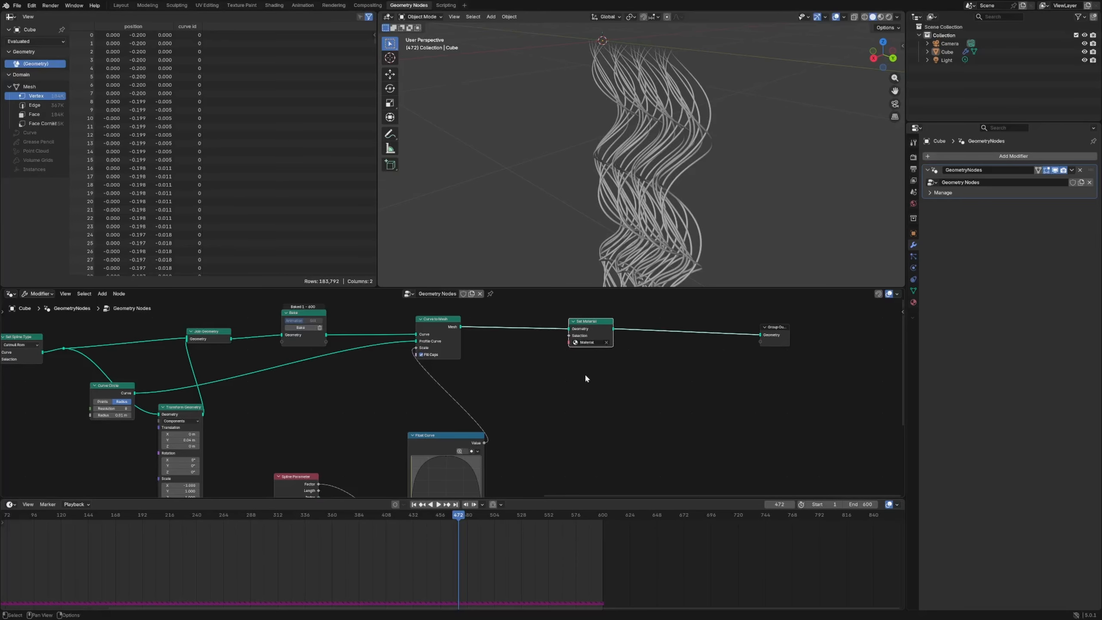
{"action": "left_click", "coordinate": [608, 380]}
- Save the file as "braiding sim part 2 yeah buddy.blend" in the 2026 - 01 folder
{"action": "key", "text": "ctrl+shift+s"}
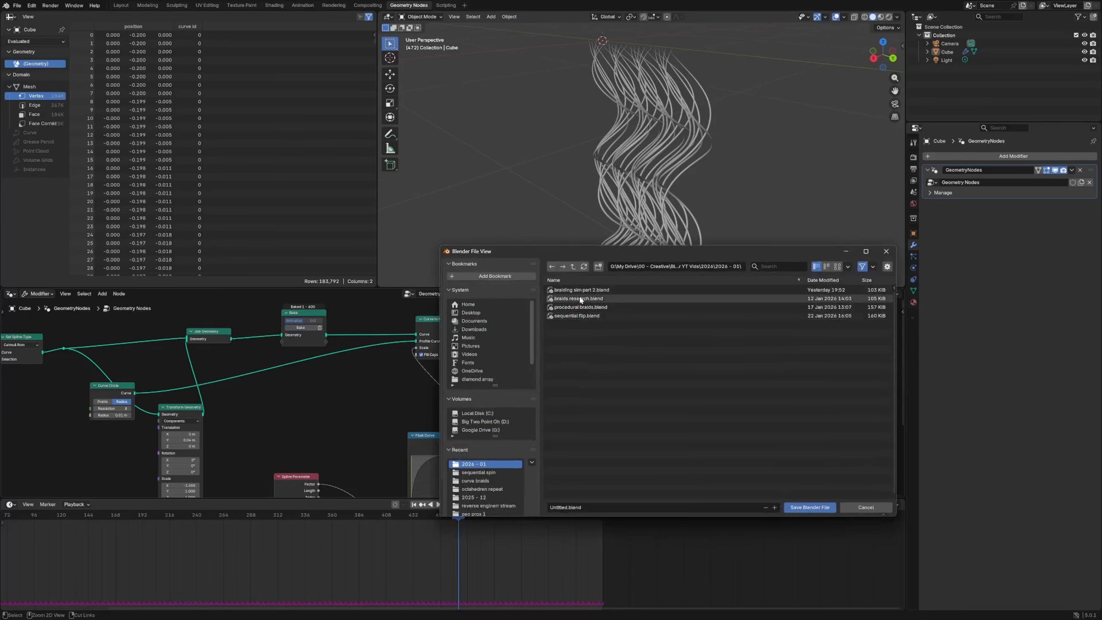
{"action": "left_click", "coordinate": [589, 508]}
{"action": "type", "text": "yeah buddy"}
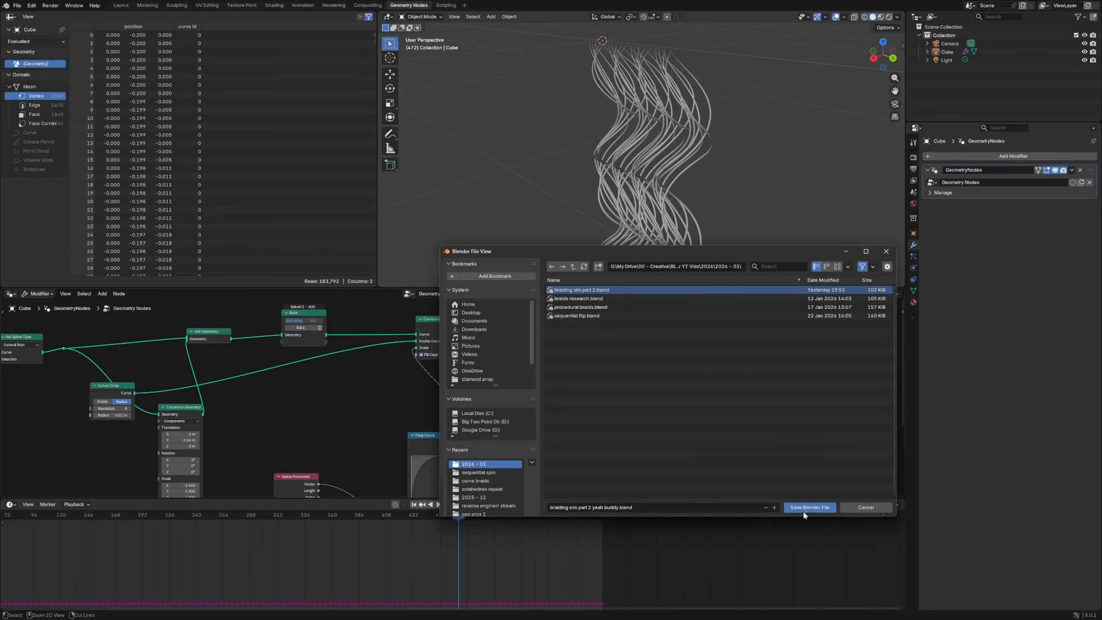
{"action": "left_click", "coordinate": [806, 508]}
- Select the tube object and switch to the Shading workspace with the whole braid in view
{"action": "left_click", "coordinate": [659, 180]}
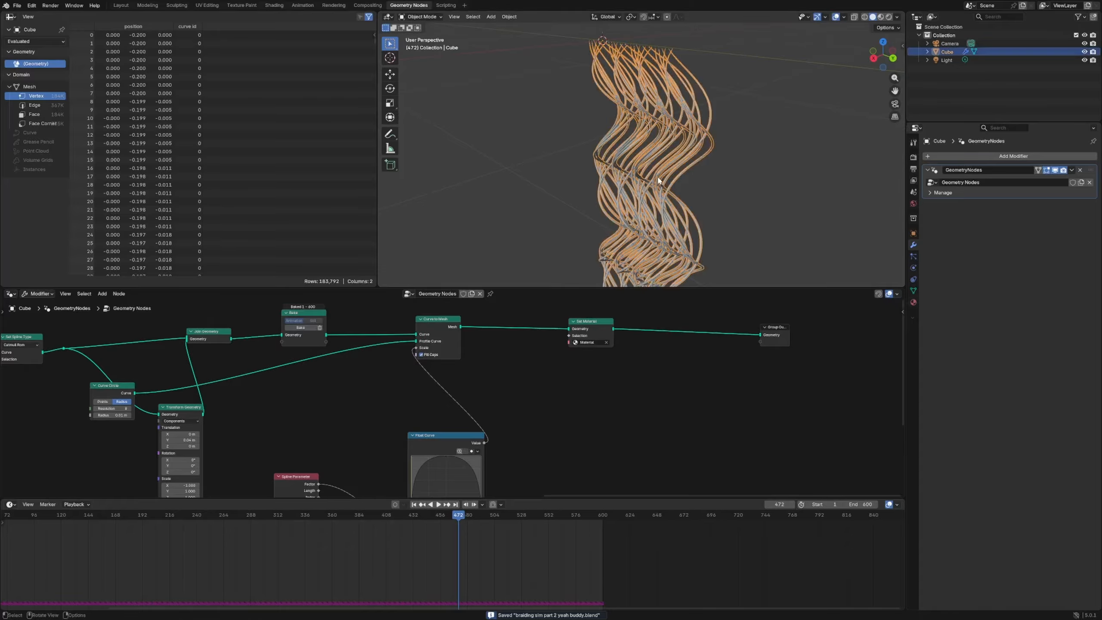
{"action": "left_click", "coordinate": [275, 6]}
{"action": "scroll", "coordinate": [581, 209], "scroll_direction": "down", "scroll_amount": 3}
{"action": "left_click", "coordinate": [537, 230]}
{"action": "mouse_move", "coordinate": [581, 210]}
{"action": "middle_mouse_down"}
{"action": "mouse_move", "coordinate": [538, 231]}
{"action": "mouse_move", "coordinate": [510, 211]}
{"action": "mouse_move", "coordinate": [439, 193]}
{"action": "middle_mouse_up"}
{"action": "scroll", "coordinate": [537, 231], "scroll_direction": "up", "scroll_amount": 5}
{"action": "scroll", "coordinate": [510, 210], "scroll_direction": "down", "scroll_amount": 3}
{"action": "left_click", "coordinate": [438, 193]}
- Enlarge the shader editor, deselect the tubes, and spread the Principled BSDF and Material Output nodes apart
{"action": "middle_click_drag", "start_coordinate": [553, 463], "coordinate": [607, 454]}
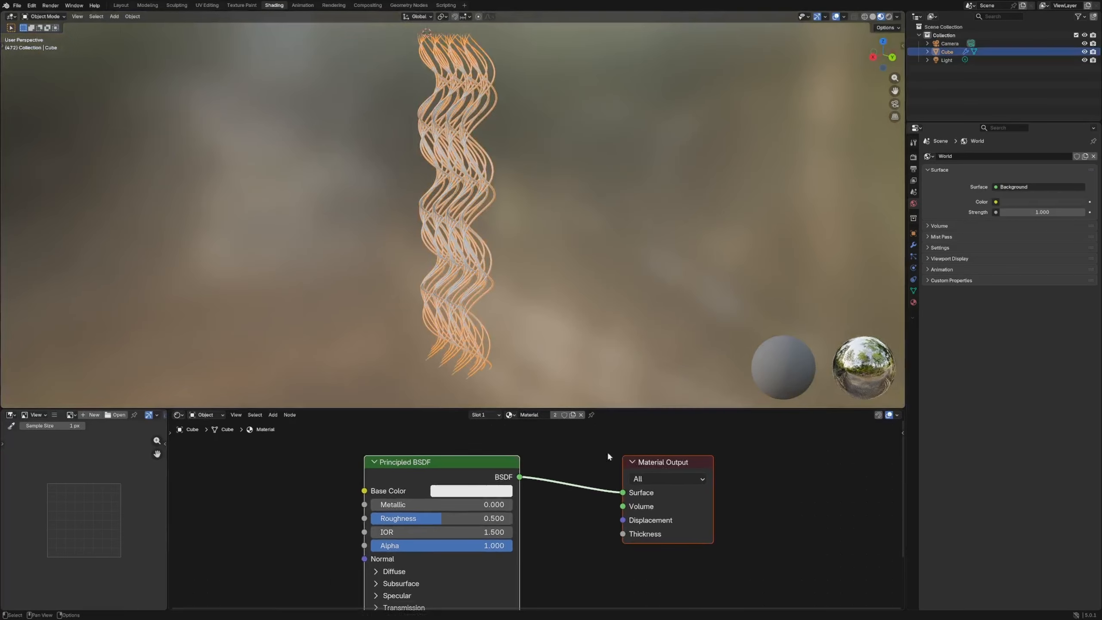
{"action": "left_click_drag", "start_coordinate": [609, 407], "coordinate": [595, 297]}
{"action": "left_click", "coordinate": [508, 164]}
{"action": "middle_click_drag", "start_coordinate": [508, 164], "coordinate": [480, 165]}
{"action": "left_click_drag", "start_coordinate": [654, 405], "coordinate": [762, 371]}
{"action": "left_click_drag", "start_coordinate": [460, 416], "coordinate": [472, 369]}
- Set the Principled BSDF's subsurface weight to 1 and its subsurface scale to 0.2 m
{"action": "left_click", "coordinate": [413, 482]}
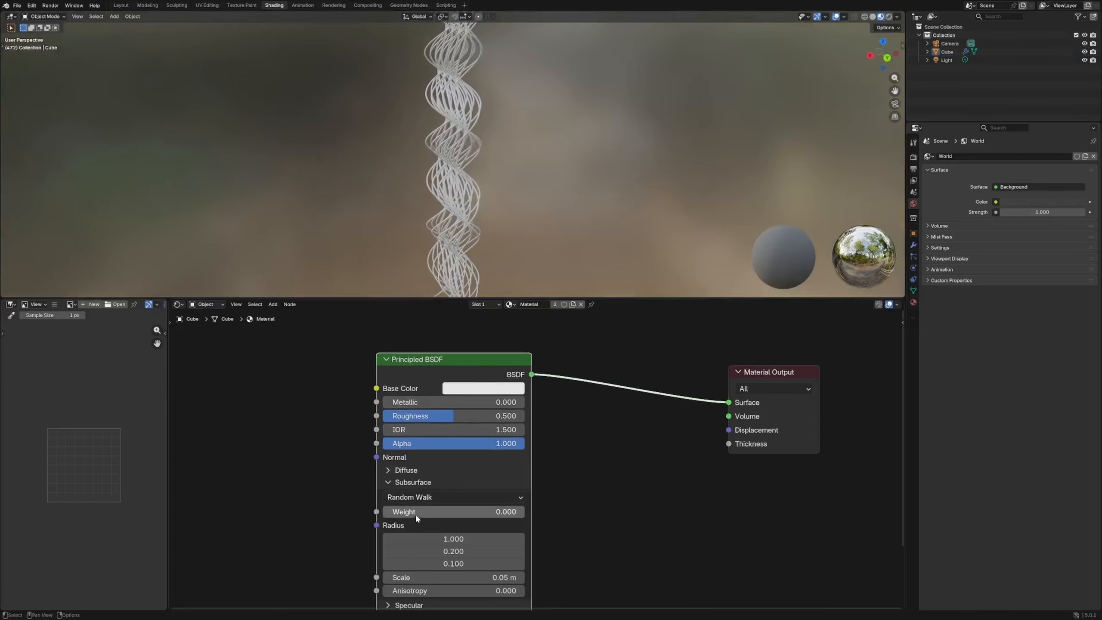
{"action": "double_click", "coordinate": [499, 577]}
{"action": "type", "text": "0.2"}
{"action": "key", "text": "Return"}
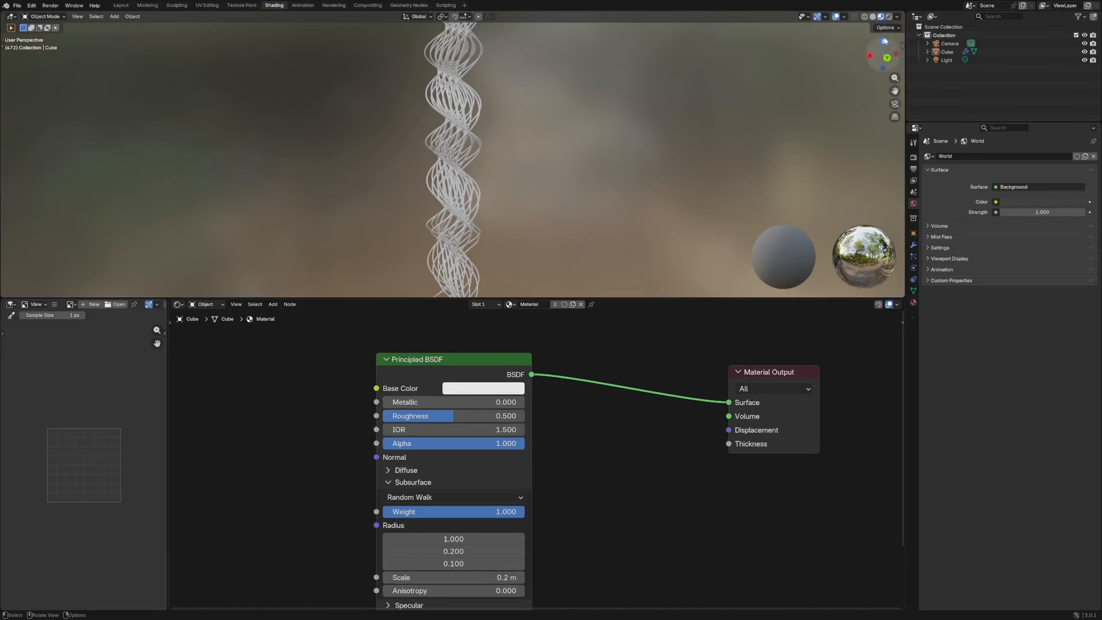
- Switch the viewport to rendered shading and enable Raytracing in the EEVEE render settings
{"action": "left_click", "coordinate": [888, 18]}
{"action": "scroll", "coordinate": [541, 152], "scroll_direction": "down", "scroll_amount": 6}
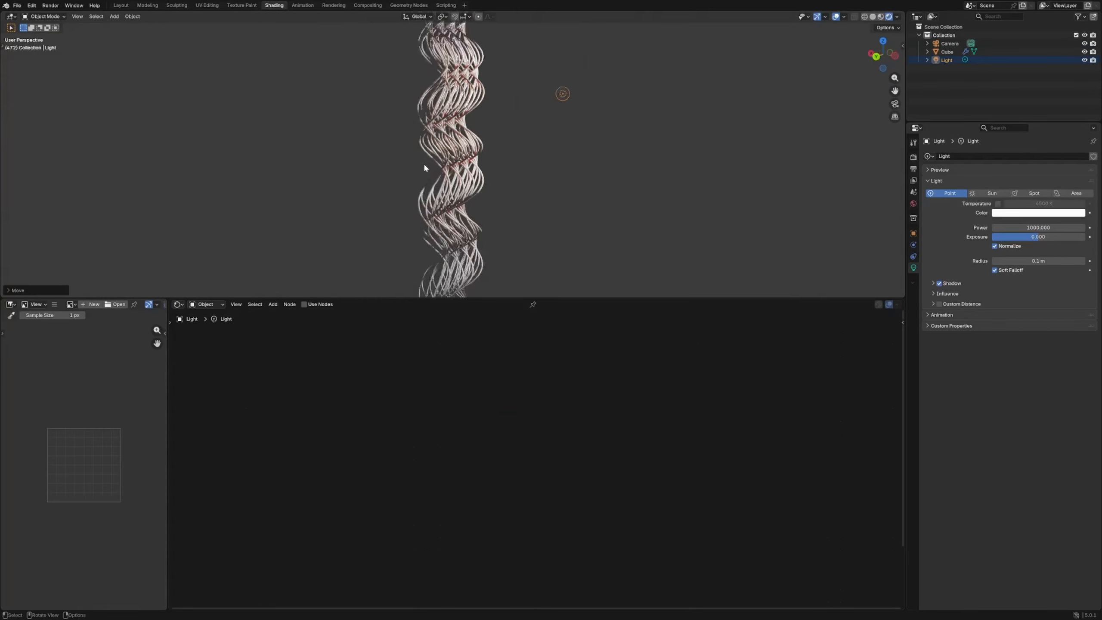
{"action": "left_click", "coordinate": [913, 158]}
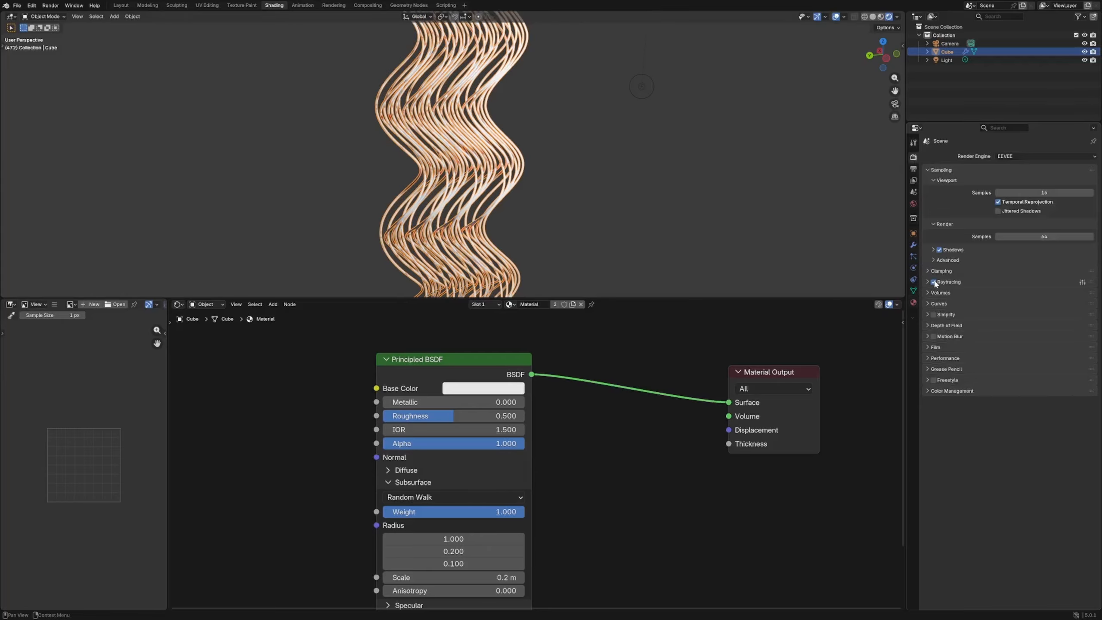
- Reposition the point light beside the tubes, then reselect the tube object to show its material nodes
{"action": "left_click", "coordinate": [642, 86]}
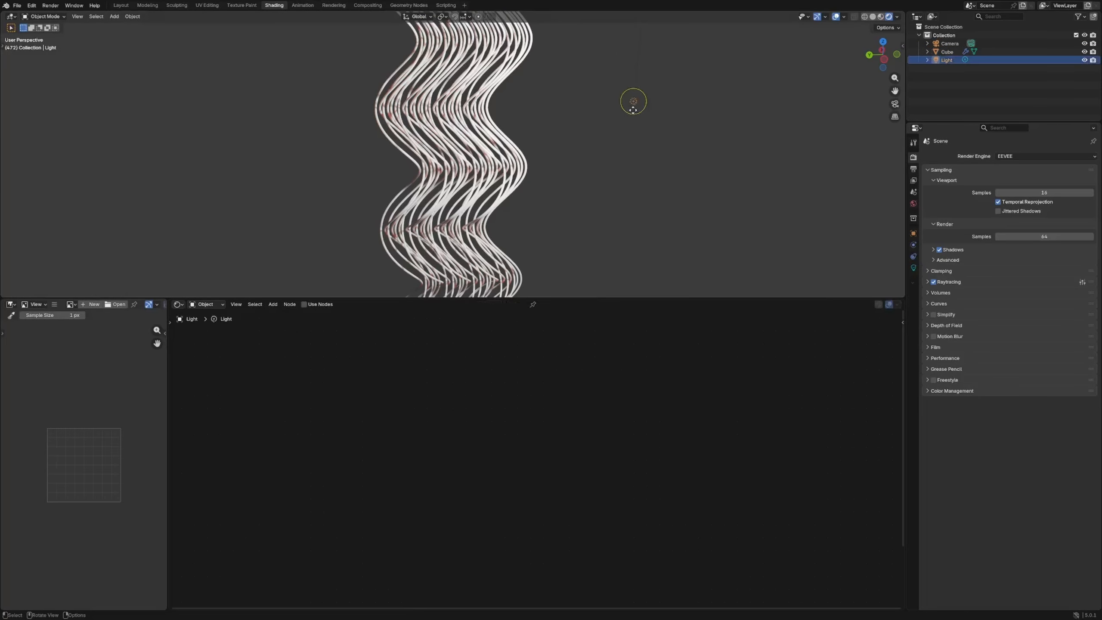
{"action": "scroll", "coordinate": [576, 149], "scroll_direction": "down", "scroll_amount": 4}
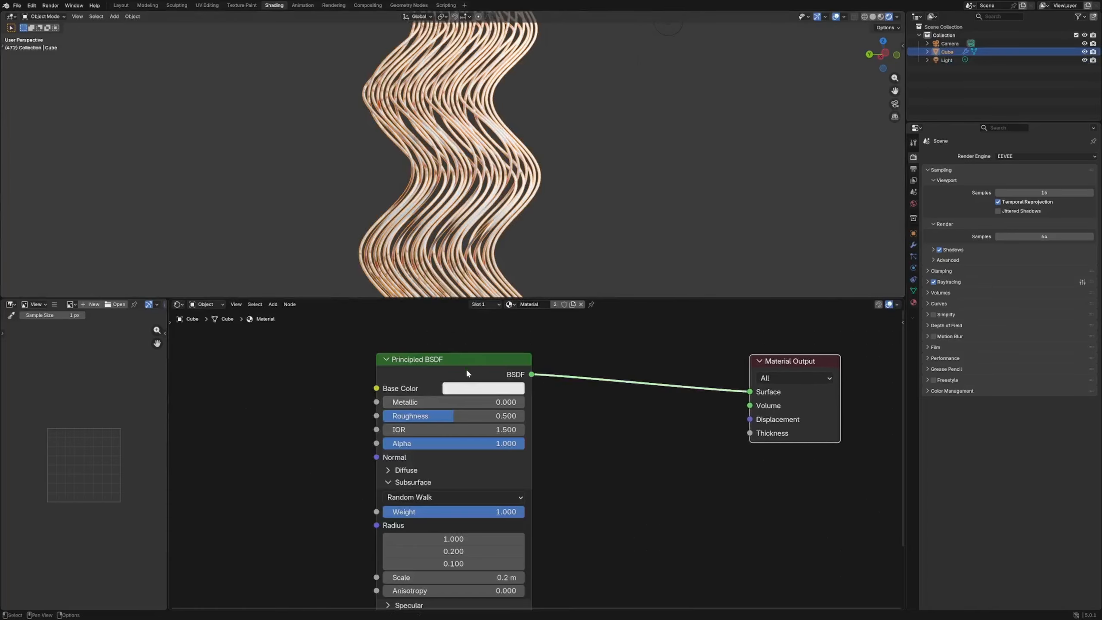
{"action": "left_click", "coordinate": [601, 446]}
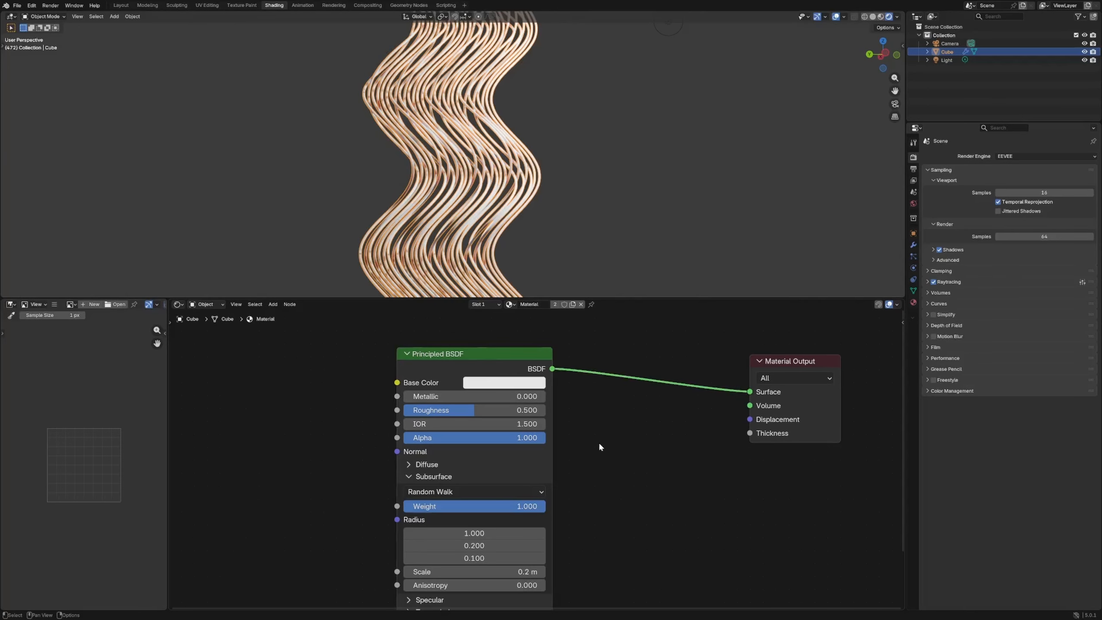
- Change the Principled BSDF's base color to a slightly darkened green and check it on the tubes
{"action": "left_click", "coordinate": [516, 382]}
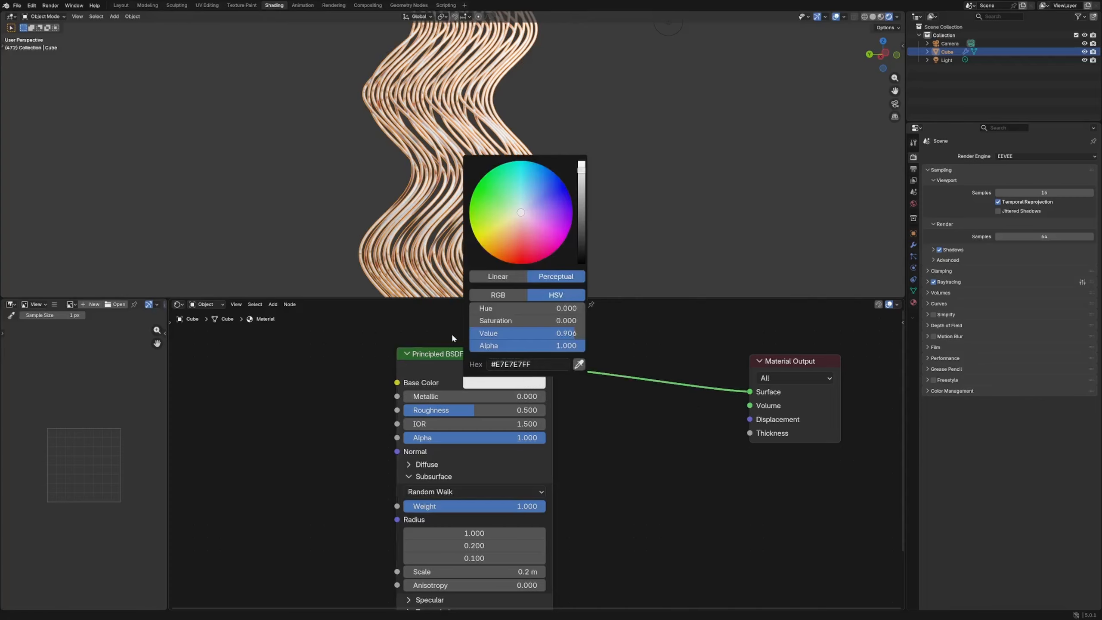
{"action": "left_click_drag", "start_coordinate": [524, 208], "coordinate": [501, 176]}
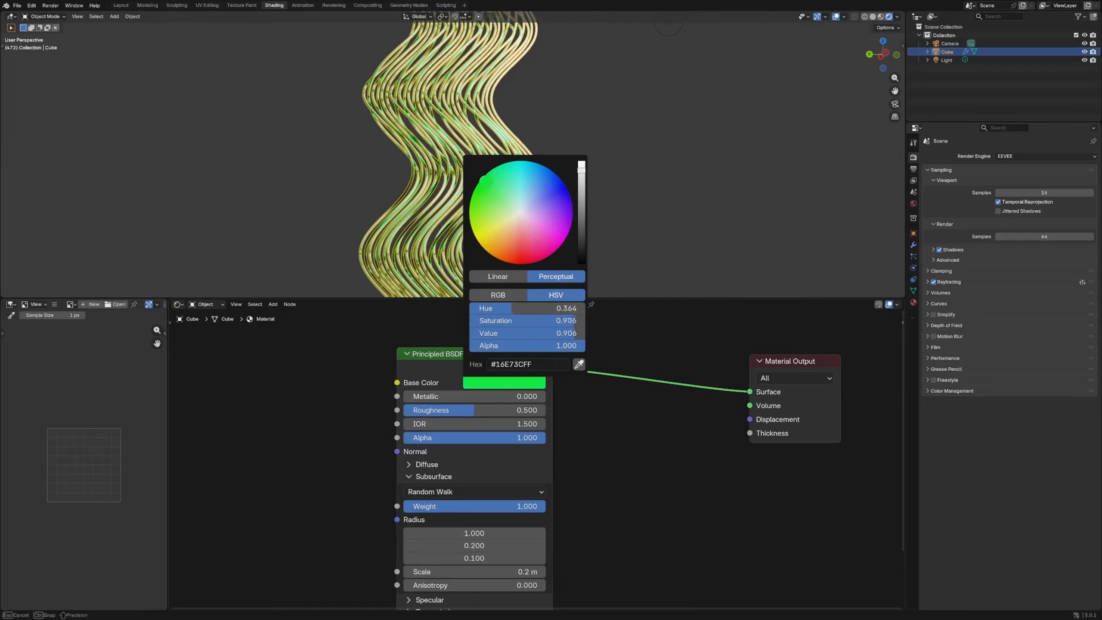
{"action": "left_click_drag", "start_coordinate": [582, 170], "coordinate": [582, 202]}
{"action": "middle_click_drag", "start_coordinate": [538, 173], "coordinate": [460, 176]}
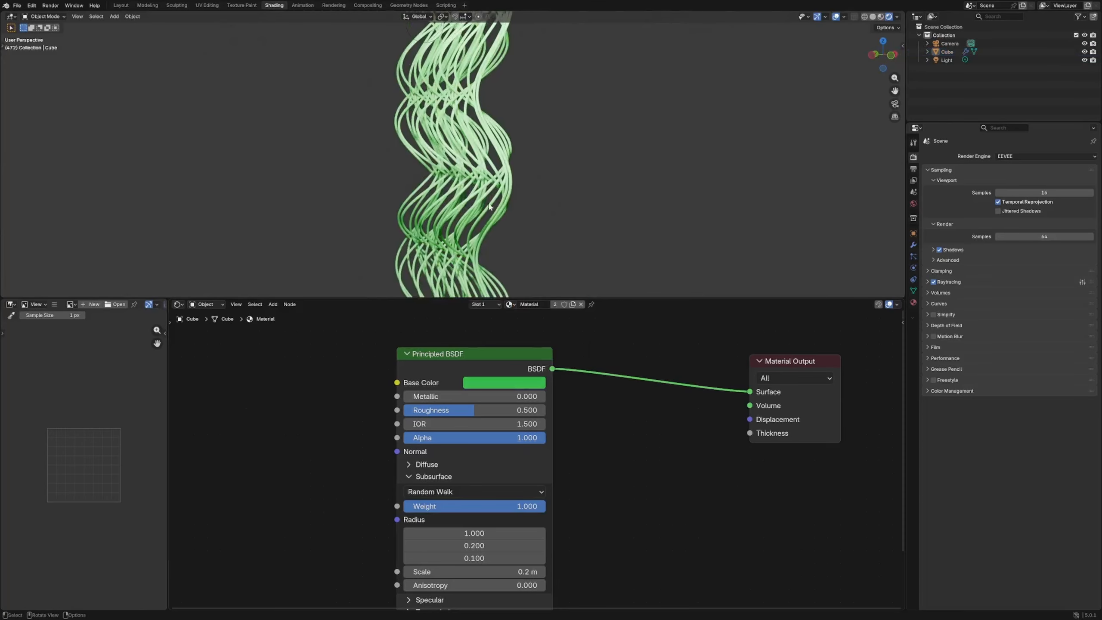
{"action": "left_click", "coordinate": [460, 175]}
- Move the Principled BSDF and Material Output nodes apart to make room between them
{"action": "left_click_drag", "start_coordinate": [792, 358], "coordinate": [800, 351]}
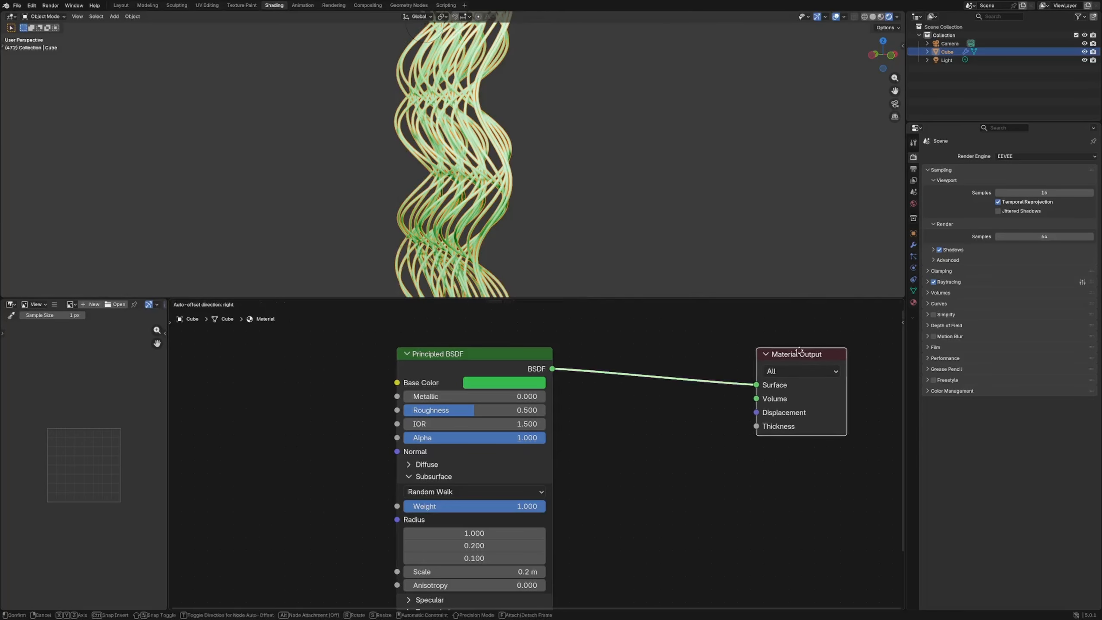
{"action": "left_click", "coordinate": [676, 391]}
{"action": "left_click_drag", "start_coordinate": [499, 356], "coordinate": [433, 338]}
{"action": "left_click", "coordinate": [618, 429]}
- Try a red Principled Volume connected to the Material Output's Volume input, and remove it again
{"action": "key", "text": "shift+a"}
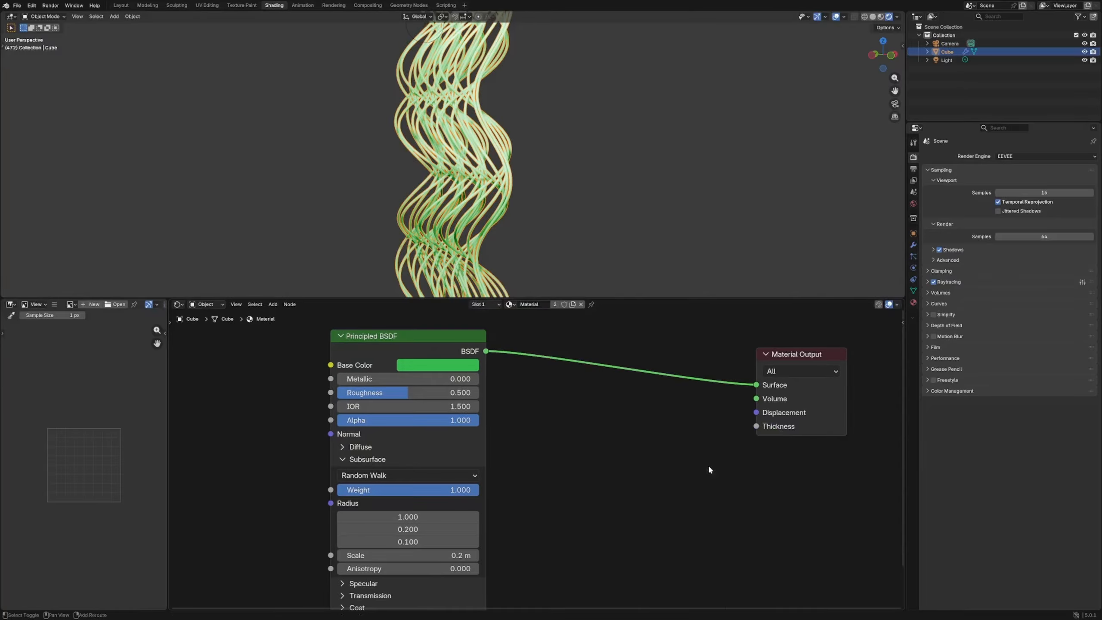
{"action": "key", "text": "shift+a"}
{"action": "type", "text": "princ"}
{"action": "key", "text": "Down"}
{"action": "key", "text": "Return"}
{"action": "left_click", "coordinate": [609, 448]}
{"action": "left_click_drag", "start_coordinate": [759, 462], "coordinate": [757, 399]}
{"action": "left_click", "coordinate": [548, 198]}
{"action": "left_click", "coordinate": [711, 477]}
{"action": "left_click", "coordinate": [728, 346]}
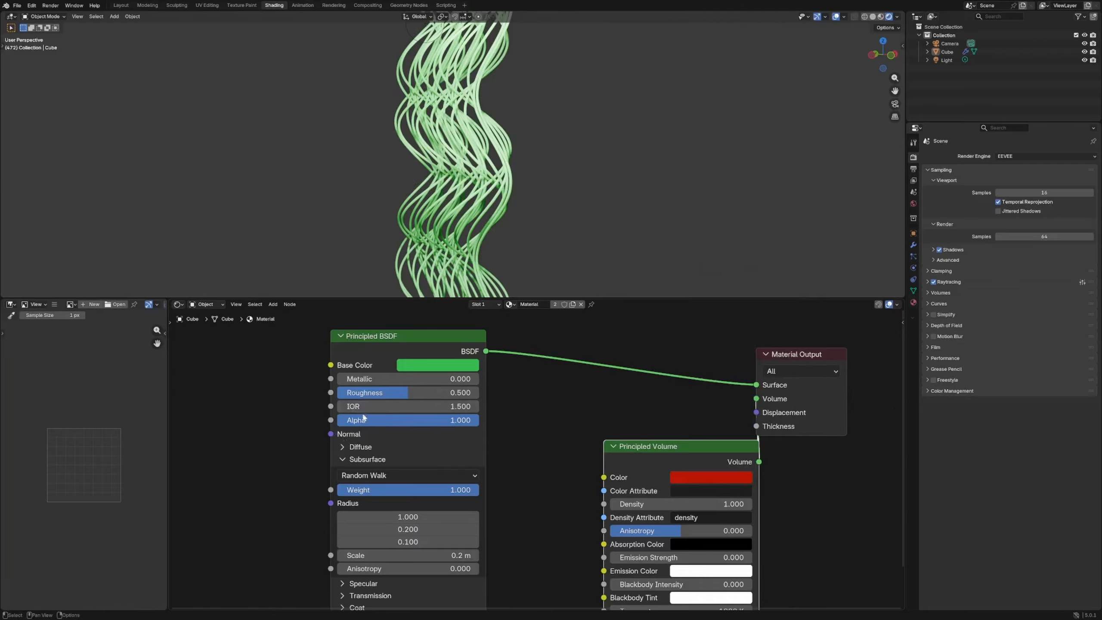
{"action": "left_click_drag", "start_coordinate": [446, 424], "coordinate": [612, 424]}
{"action": "left_click_drag", "start_coordinate": [675, 446], "coordinate": [616, 414]}
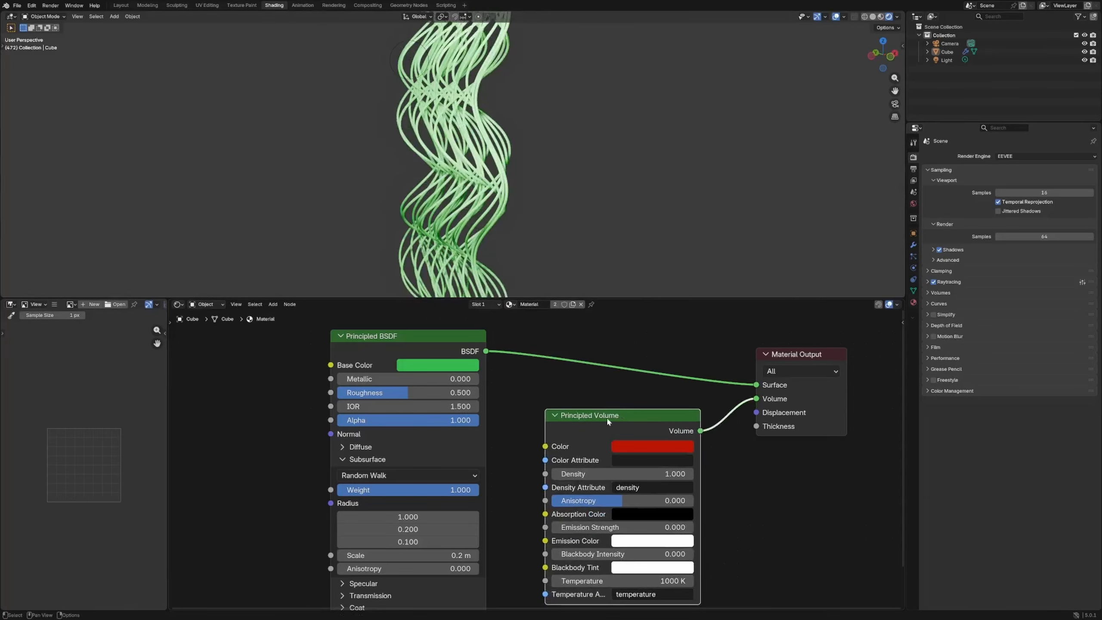
{"action": "key", "text": "x"}
- Reselect the tube object and add a Color node connected to the Principled BSDF's subsurface Radius
{"action": "left_click_drag", "start_coordinate": [764, 353], "coordinate": [772, 350]}
{"action": "middle_click_drag", "start_coordinate": [556, 174], "coordinate": [503, 215]}
{"action": "scroll", "coordinate": [567, 220], "scroll_direction": "down", "scroll_amount": 5}
{"action": "left_click", "coordinate": [496, 217]}
{"action": "left_click_drag", "start_coordinate": [449, 348], "coordinate": [477, 354]}
{"action": "middle_click_drag", "start_coordinate": [477, 355], "coordinate": [568, 306]}
{"action": "left_click", "coordinate": [316, 447]}
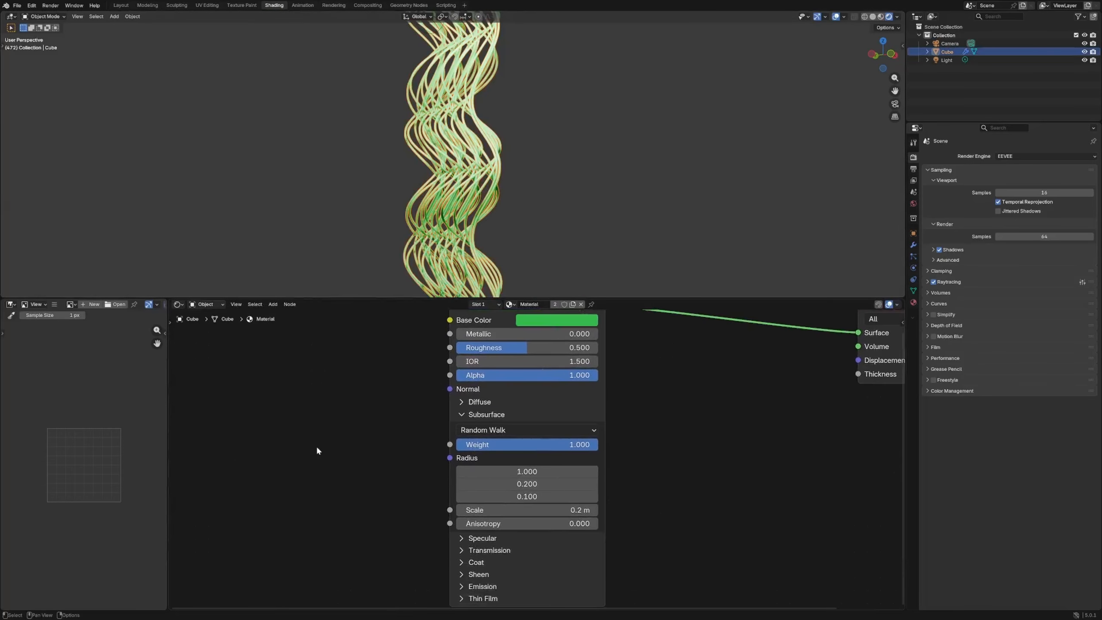
{"action": "key", "text": "shift+a"}
{"action": "type", "text": "colo"}
{"action": "key", "text": "Return"}
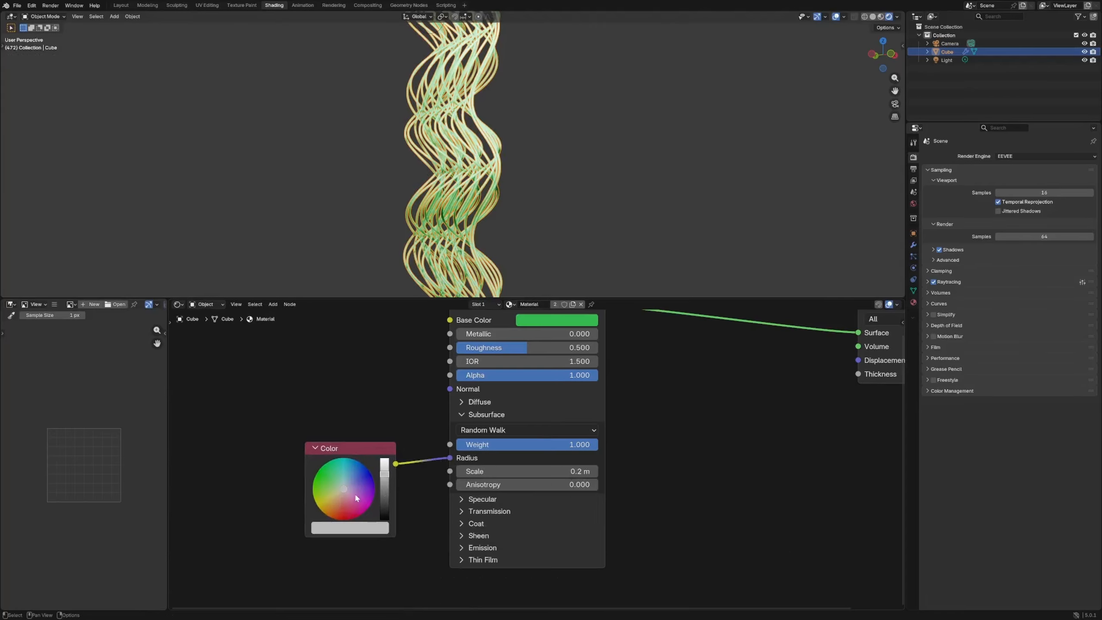
- Set the Color node to a bright violet and check the shading on the tubes from several angles
{"action": "left_click_drag", "start_coordinate": [362, 485], "coordinate": [372, 477]}
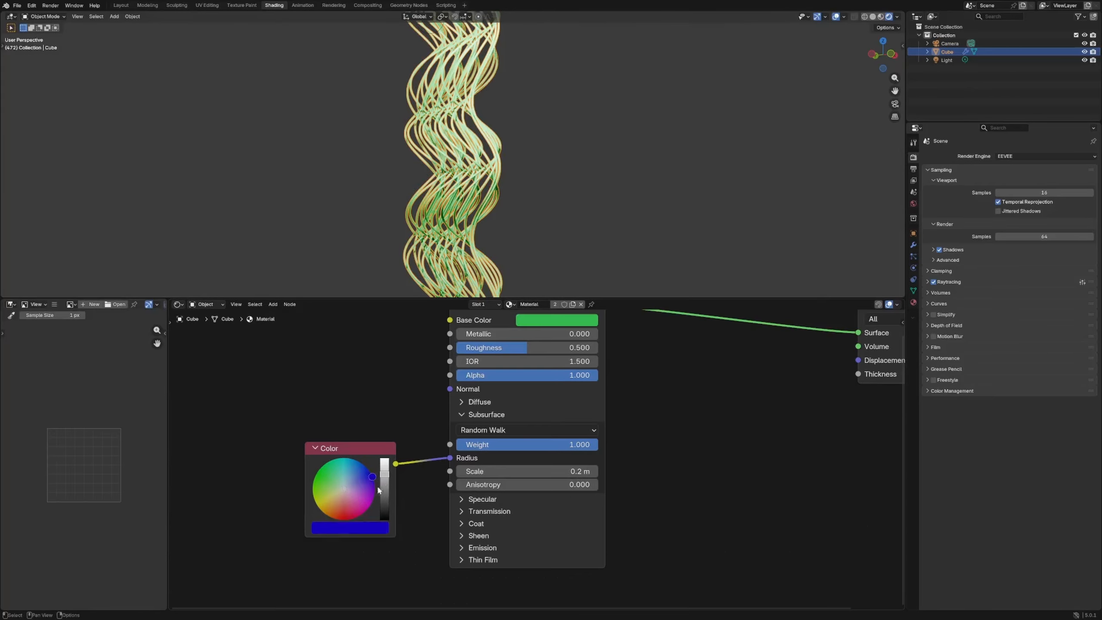
{"action": "left_click", "coordinate": [573, 182]}
{"action": "scroll", "coordinate": [573, 183], "scroll_direction": "up", "scroll_amount": 2}
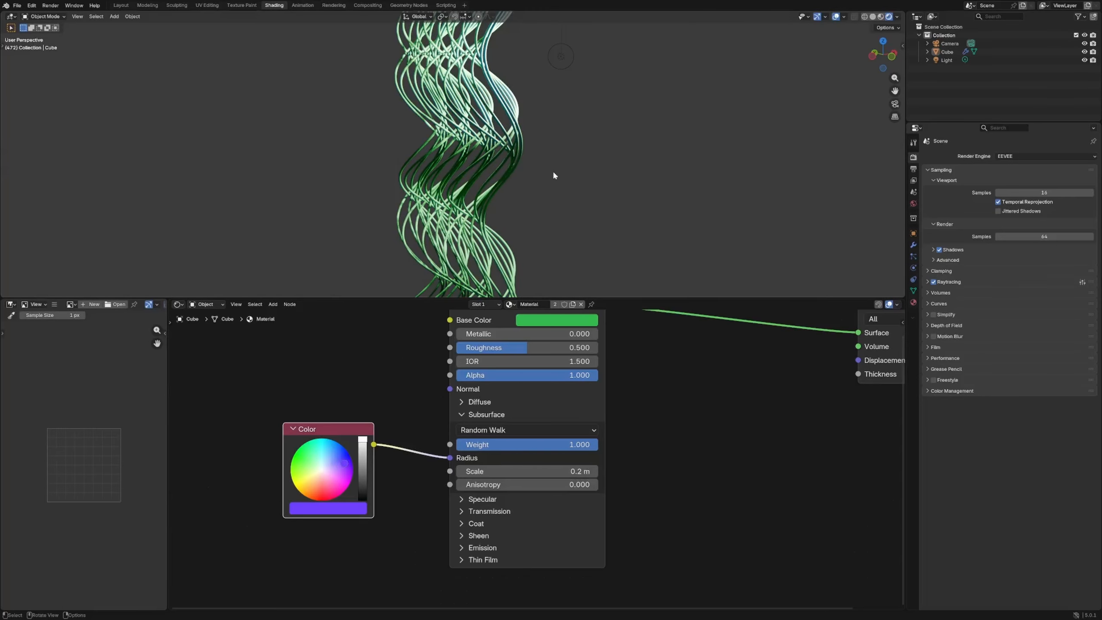
{"action": "middle_click_drag", "start_coordinate": [553, 175], "coordinate": [565, 60]}
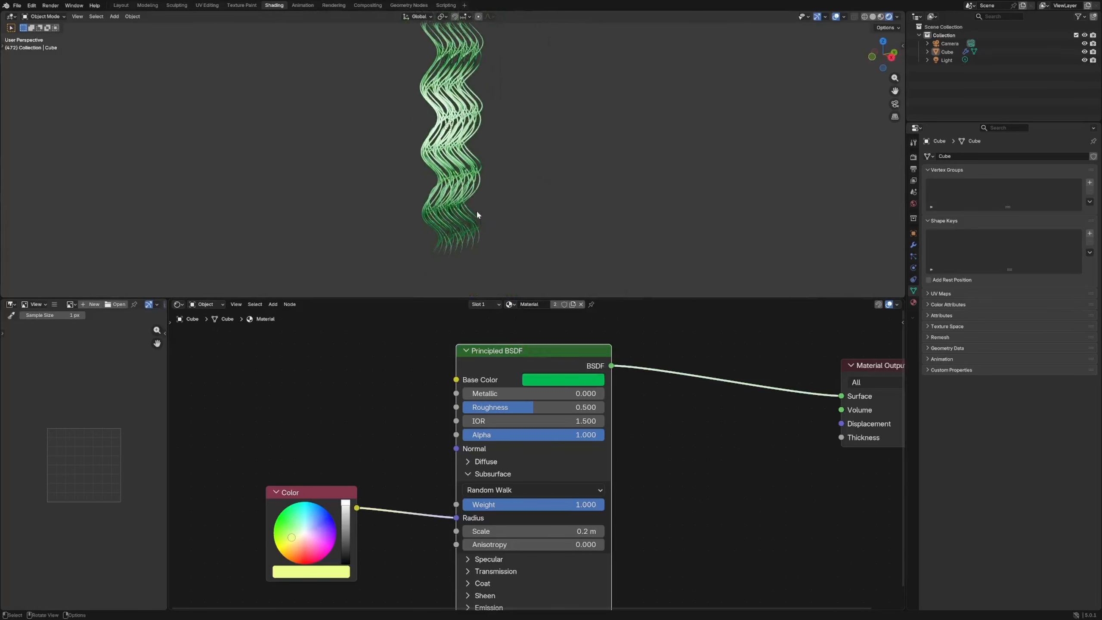
{"action": "left_click", "coordinate": [461, 172]}
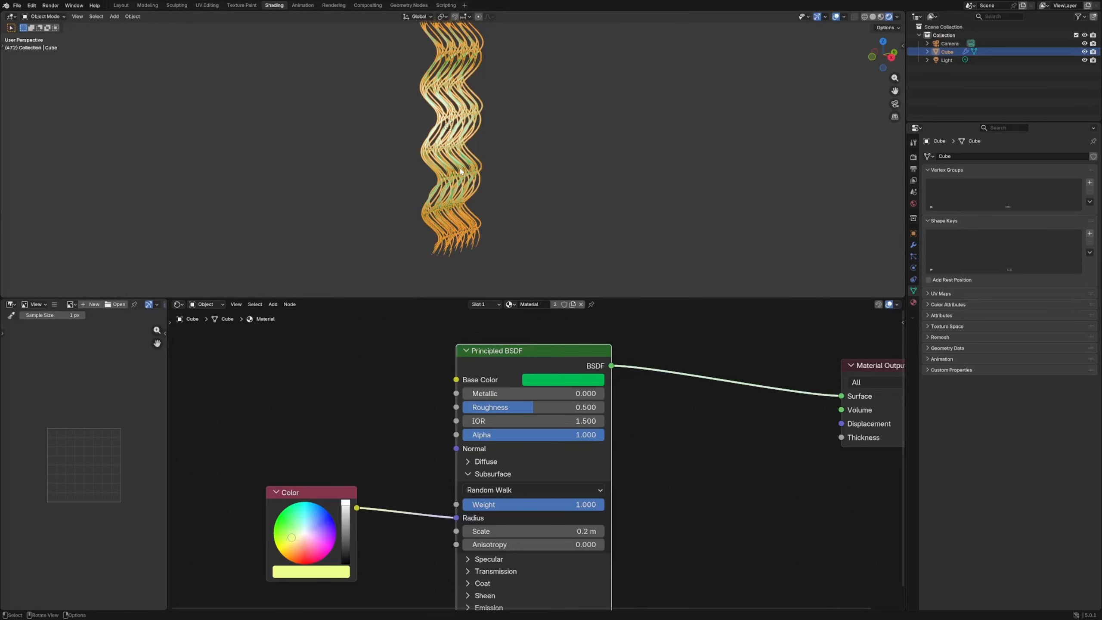
- Add a Store Named Attribute node between the Bake and Curve to Mesh nodes of the tubes' geometry node tree
{"action": "left_click", "coordinate": [408, 6]}
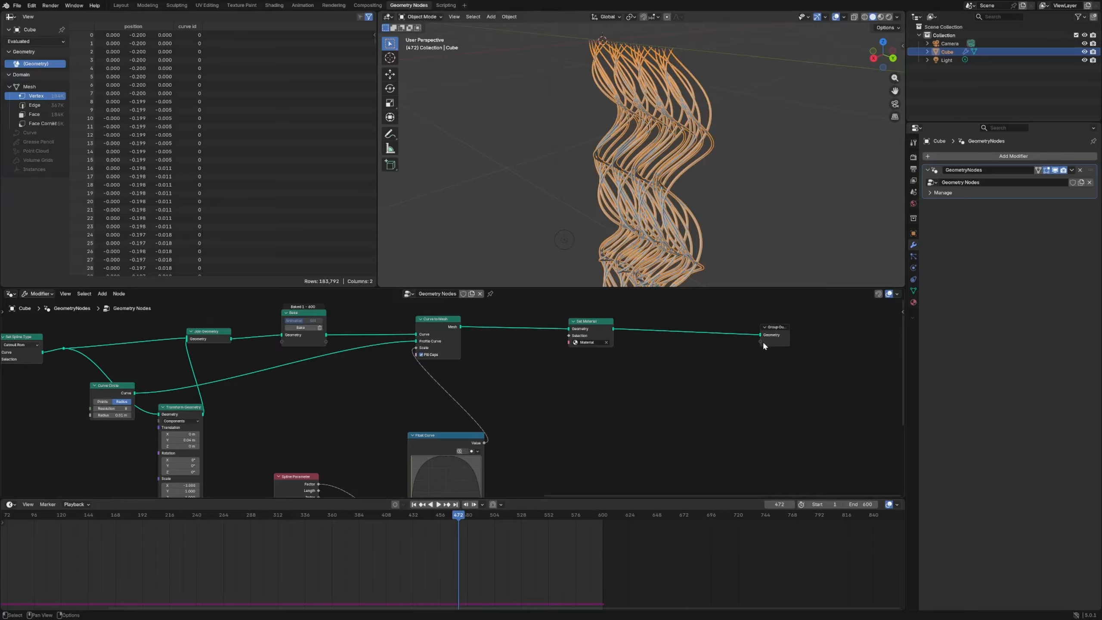
{"action": "left_click_drag", "start_coordinate": [590, 322], "coordinate": [612, 319]}
{"action": "left_click", "coordinate": [569, 394]}
{"action": "middle_click_drag", "start_coordinate": [525, 389], "coordinate": [581, 383], "text": "shift"}
{"action": "key", "text": "shift+a"}
{"action": "type", "text": "store"}
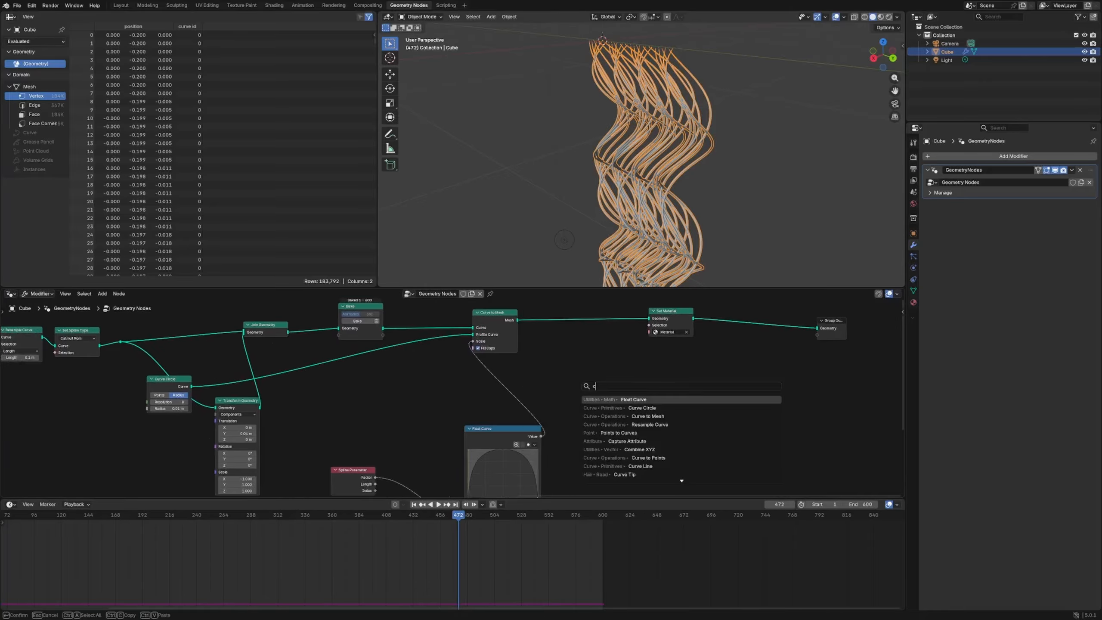
{"action": "key", "text": "Return"}
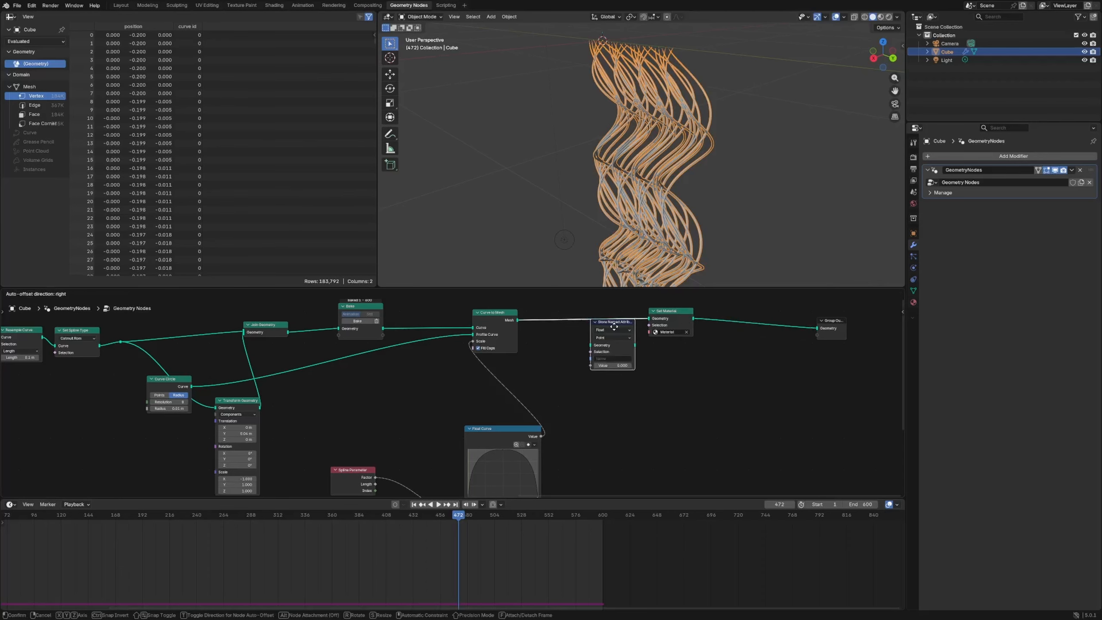
{"action": "left_click", "coordinate": [588, 303]}
{"action": "key", "text": "shift+a"}
{"action": "key", "text": "Escape"}
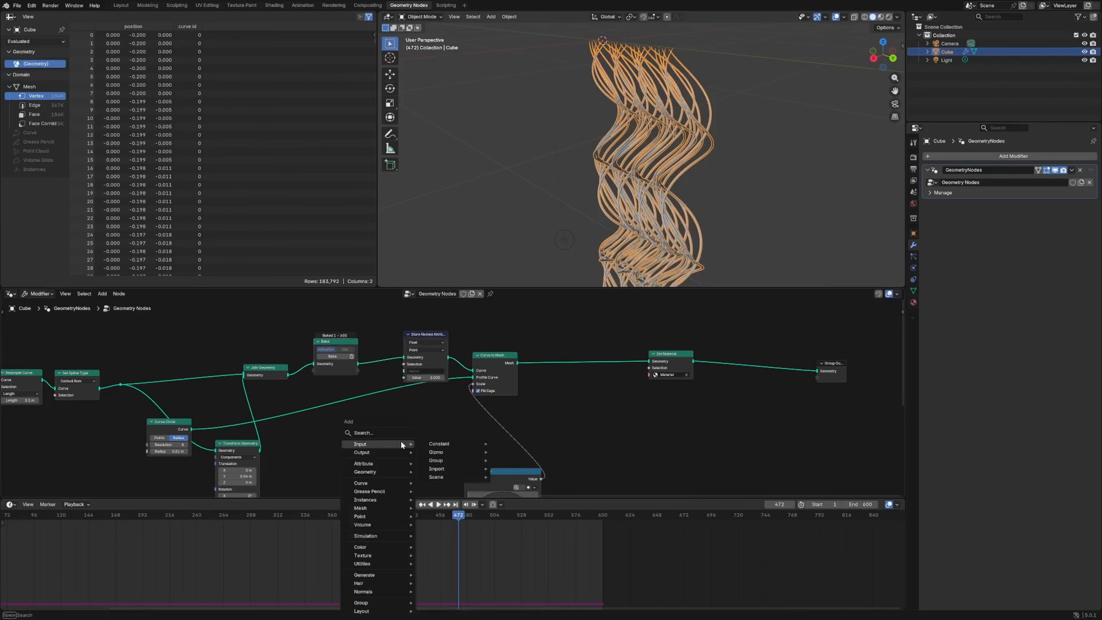
{"action": "type", "text": "floa"}
{"action": "key", "text": "Return"}
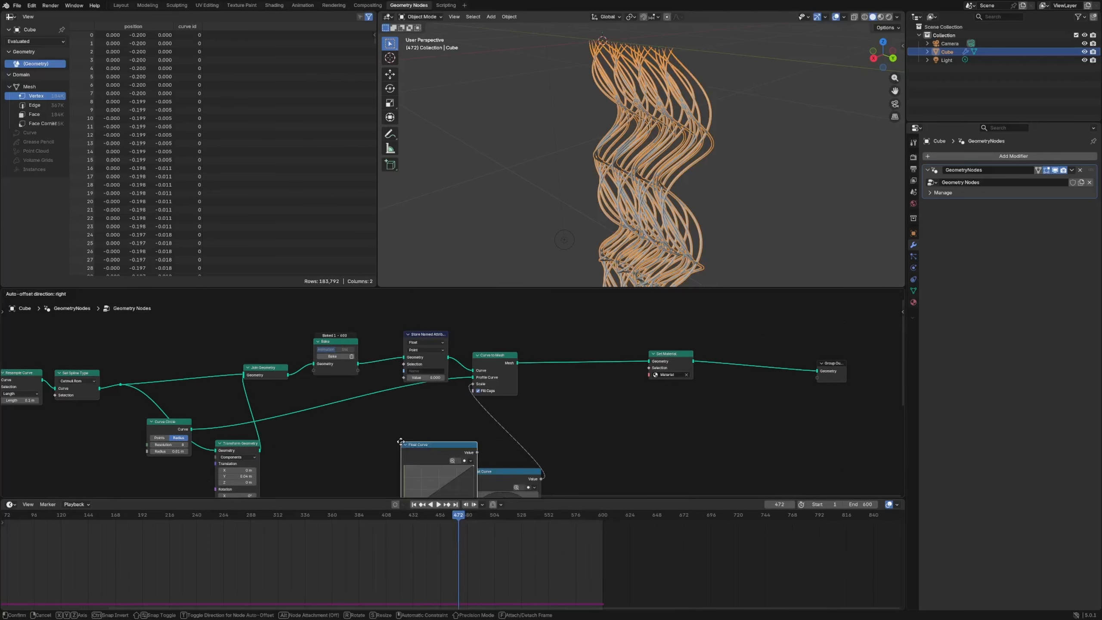
{"action": "left_click", "coordinate": [409, 431]}
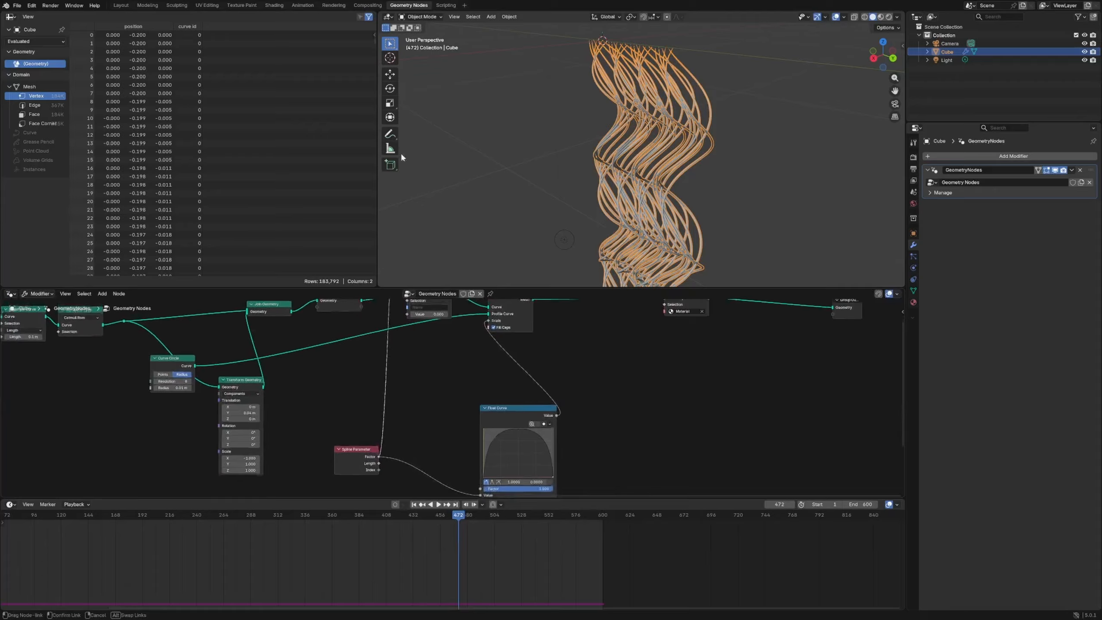
- Feed the Spline Parameter node into the Store Named Attribute's Value and name the attribute "spline factor"
{"action": "left_click_drag", "start_coordinate": [402, 159], "coordinate": [407, 379]}
{"action": "left_click", "coordinate": [428, 372]}
{"action": "type", "text": "spline factor"}
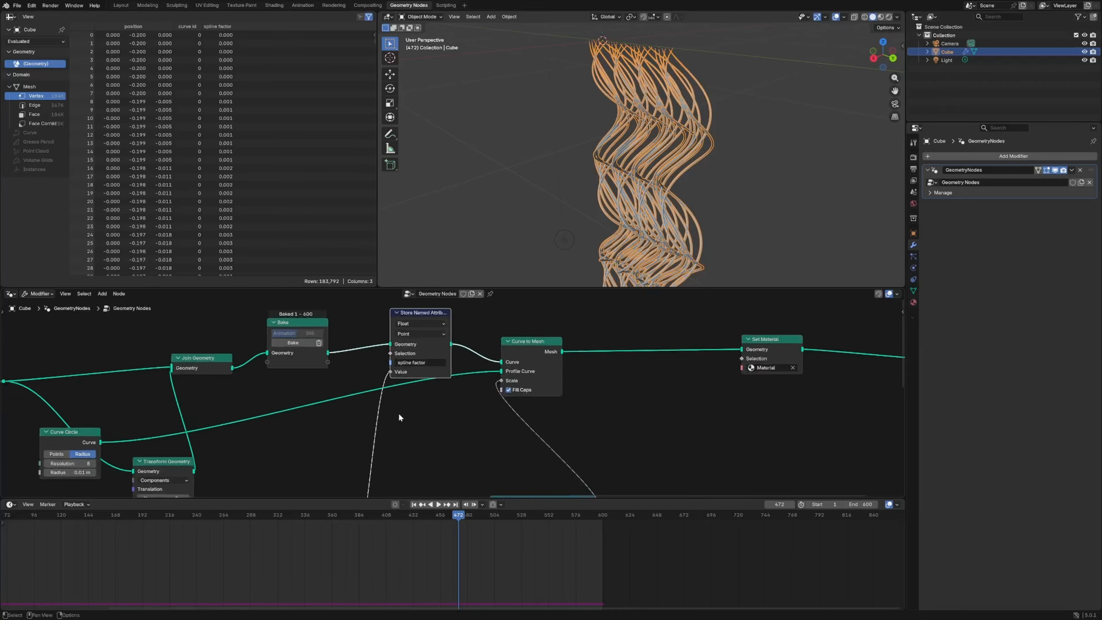
{"action": "key", "text": "Return"}
{"action": "scroll", "coordinate": [453, 397], "scroll_direction": "up", "scroll_amount": 4}
- Add an Attribute node reading "spline factor" to the tube material and preview its color through the Material Output
{"action": "left_click", "coordinate": [273, 5]}
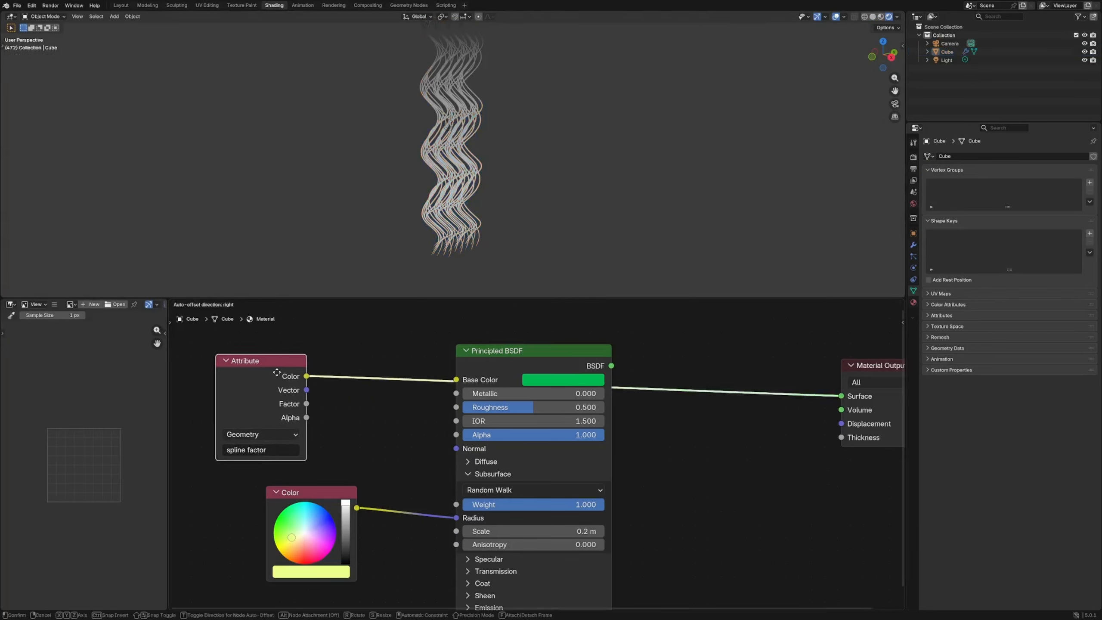
{"action": "scroll", "coordinate": [541, 419], "scroll_direction": "down", "scroll_amount": 3}
{"action": "left_click_drag", "start_coordinate": [542, 419], "coordinate": [573, 454], "text": "alt"}
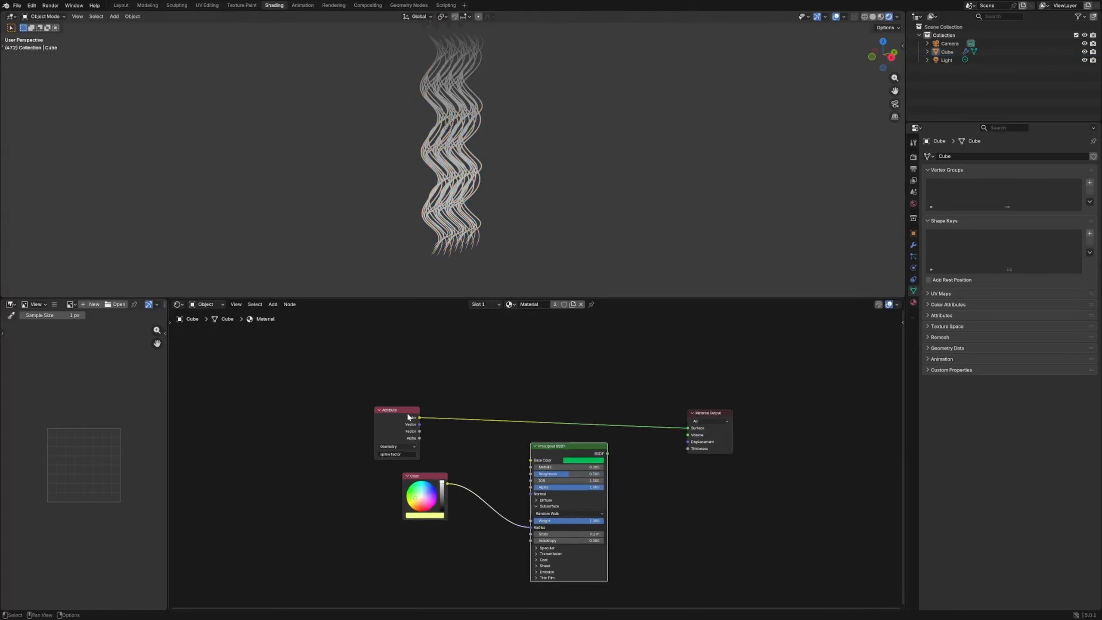
{"action": "left_click_drag", "start_coordinate": [407, 414], "coordinate": [354, 410]}
{"action": "left_click", "coordinate": [444, 386]}
- Insert a Math node after the Attribute node, set it to Multiply and its value to 5
{"action": "key", "text": "shift+a"}
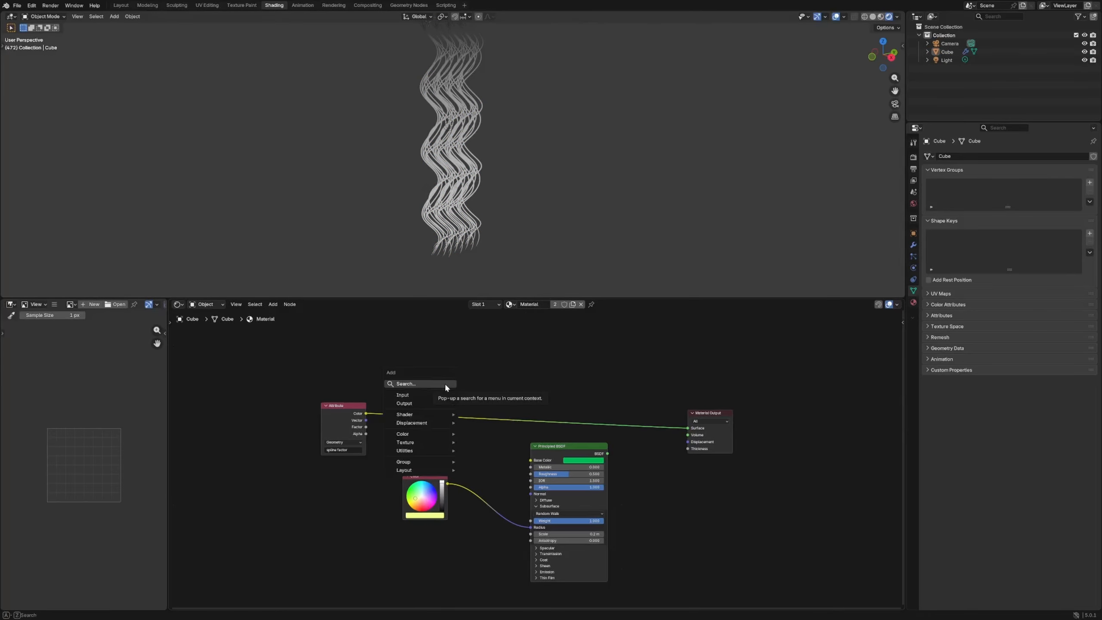
{"action": "type", "text": "math"}
{"action": "key", "text": "Return"}
{"action": "left_click", "coordinate": [414, 387]}
{"action": "left_click", "coordinate": [430, 400]}
{"action": "left_click", "coordinate": [434, 418]}
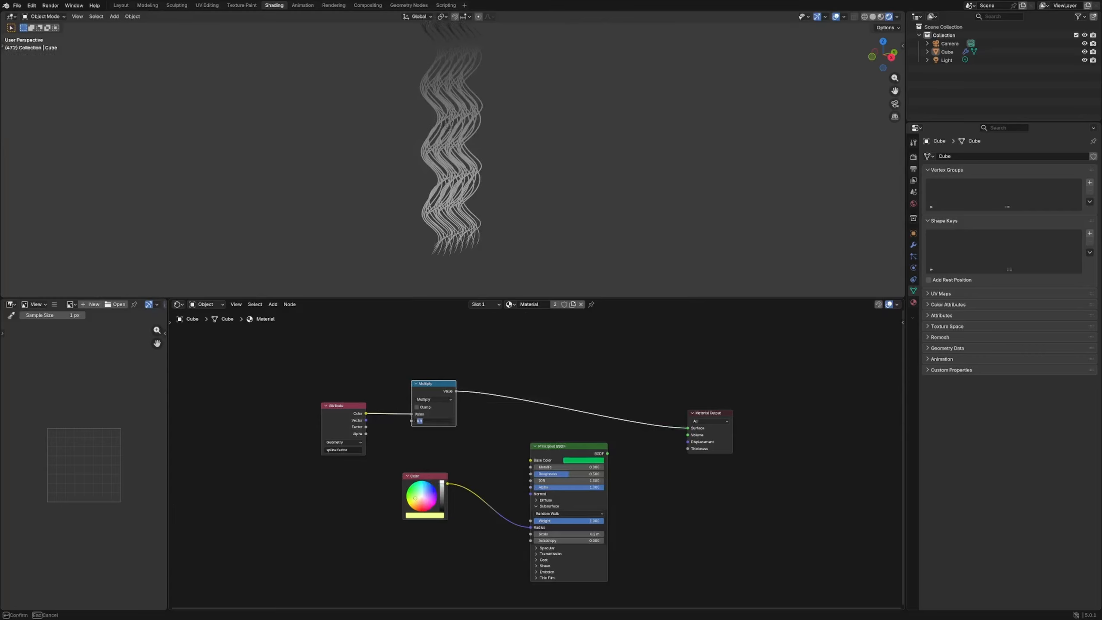
{"action": "type", "text": "5"}
{"action": "key", "text": "Return"}
- Duplicate the Multiply node, turn the copy into a Floored Modulo with value 1 and preview it on the tubes
{"action": "key", "text": "shift+d"}
{"action": "left_click", "coordinate": [485, 439]}
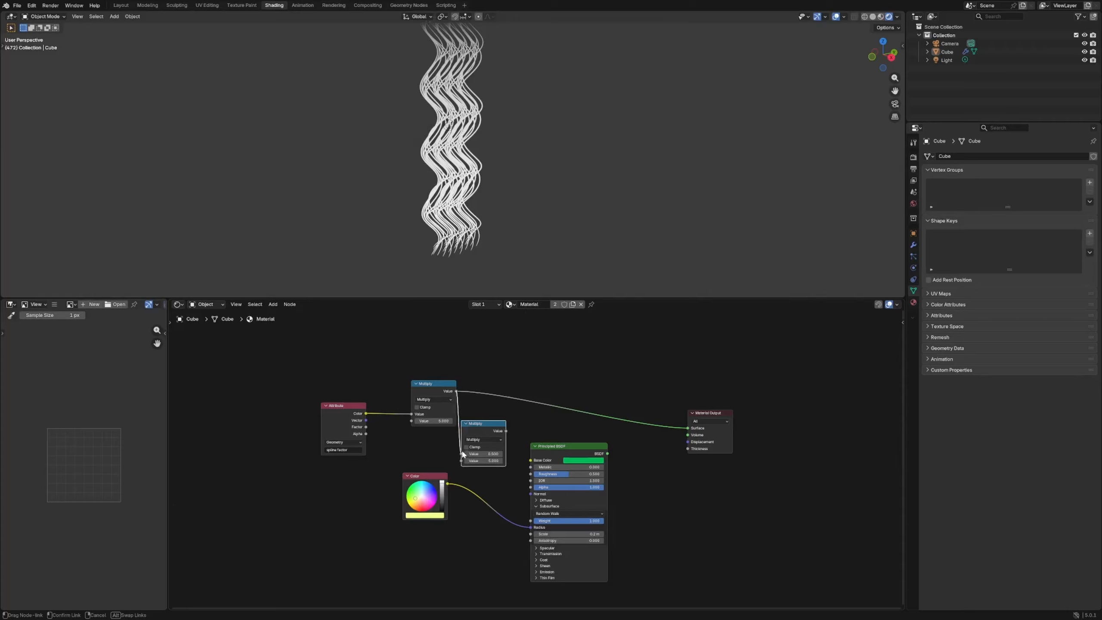
{"action": "left_click", "coordinate": [485, 440]}
{"action": "left_click", "coordinate": [582, 500]}
{"action": "scroll", "coordinate": [536, 459], "scroll_direction": "up", "scroll_amount": 2}
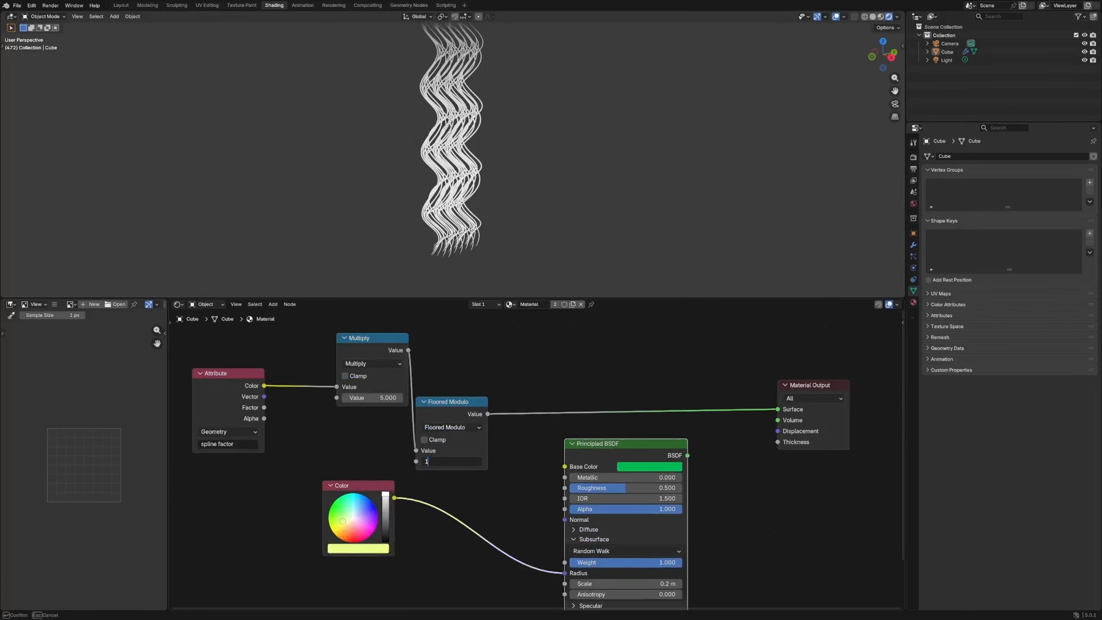
{"action": "middle_click_drag", "start_coordinate": [525, 178], "coordinate": [468, 175]}
{"action": "scroll", "coordinate": [468, 176], "scroll_direction": "up", "scroll_amount": 8}
- Spread out the Attribute, Multiply and Floored Modulo nodes and check the preview along the full tubes
{"action": "left_click_drag", "start_coordinate": [450, 404], "coordinate": [508, 347]}
{"action": "left_click_drag", "start_coordinate": [352, 344], "coordinate": [327, 369]}
{"action": "left_click_drag", "start_coordinate": [234, 374], "coordinate": [235, 367]}
{"action": "left_click_drag", "start_coordinate": [535, 347], "coordinate": [502, 359]}
{"action": "scroll", "coordinate": [536, 180], "scroll_direction": "down", "scroll_amount": 4}
{"action": "scroll", "coordinate": [536, 180], "scroll_direction": "down", "scroll_amount": 2}
{"action": "mouse_move", "coordinate": [519, 167]}
{"action": "middle_mouse_down"}
{"action": "mouse_move", "coordinate": [456, 172]}
{"action": "mouse_move", "coordinate": [518, 174]}
{"action": "middle_mouse_up"}
{"action": "scroll", "coordinate": [516, 174], "scroll_direction": "down", "scroll_amount": 3}
- Check the "spline factor" links in the geometry node tree and set the material's Floored Modulo value to 1
{"action": "left_click", "coordinate": [410, 5]}
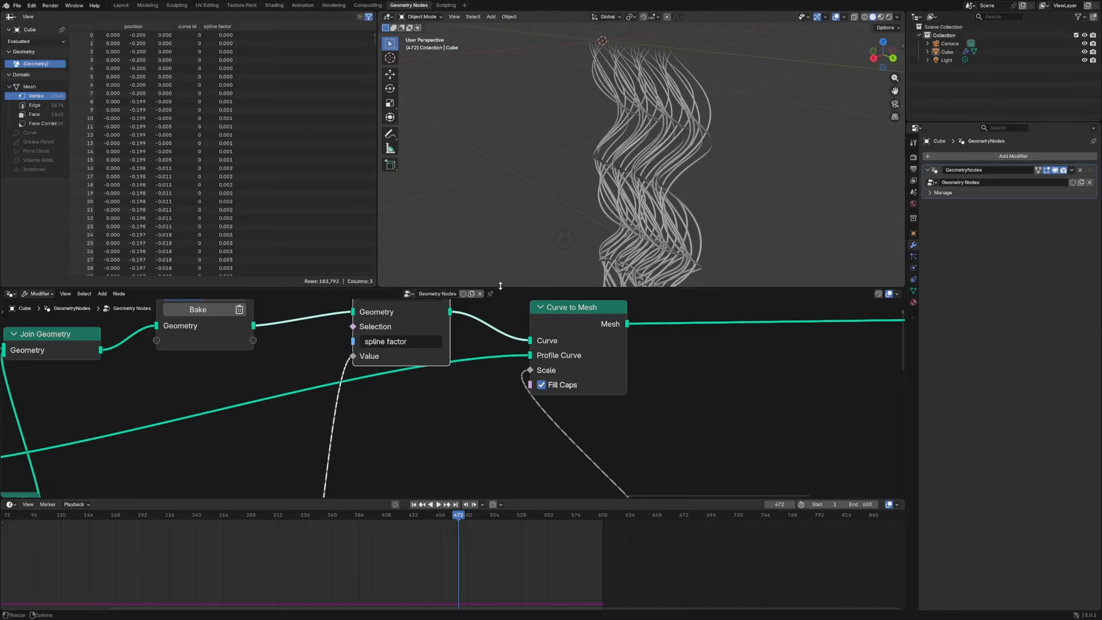
{"action": "scroll", "coordinate": [512, 382], "scroll_direction": "down", "scroll_amount": 5}
{"action": "middle_click_drag", "start_coordinate": [533, 441], "coordinate": [511, 382]}
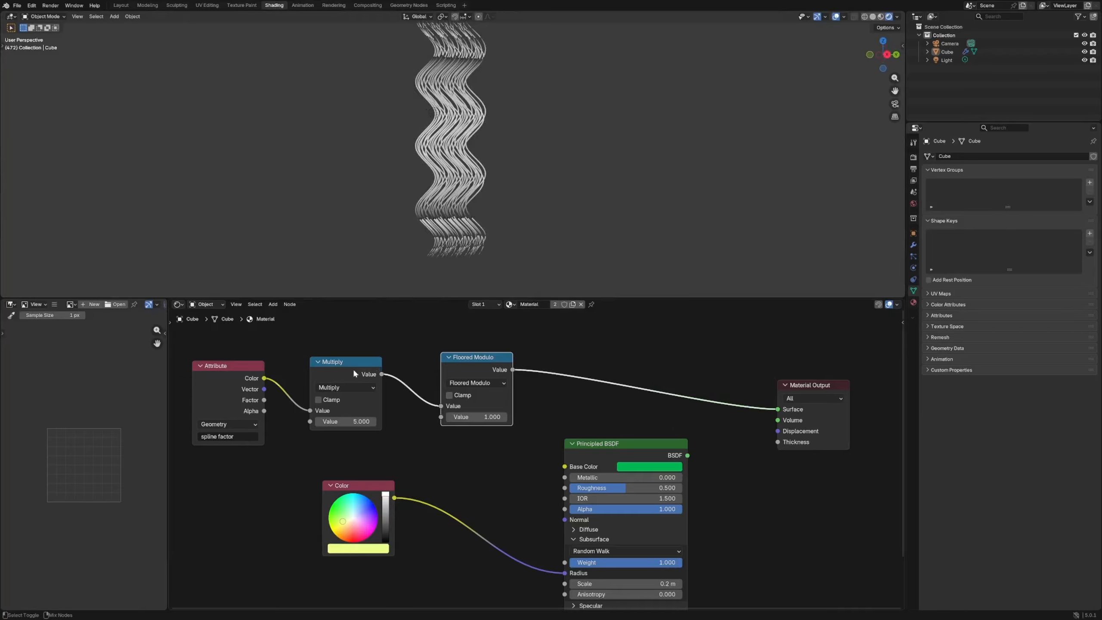
{"action": "double_click", "coordinate": [491, 412]}
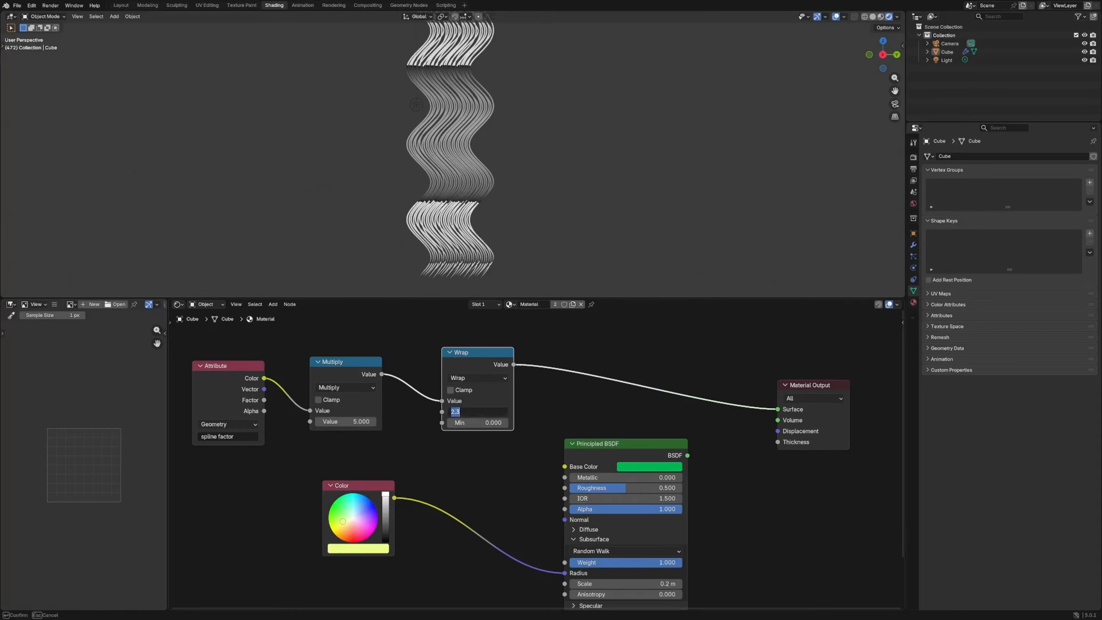
{"action": "type", "text": "1"}
{"action": "key", "text": "Return"}
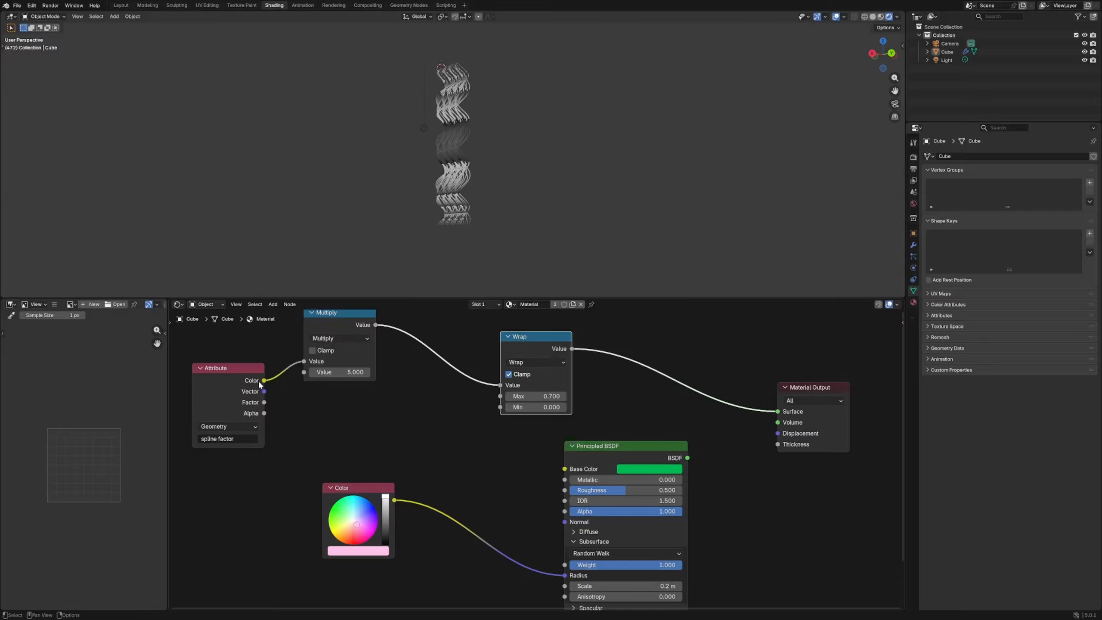
- Connect the Attribute color directly to the Wrap node and relink the Spline Parameter's Factor to the Store Named Attribute's Value
{"action": "left_click_drag", "start_coordinate": [264, 381], "coordinate": [500, 385]}
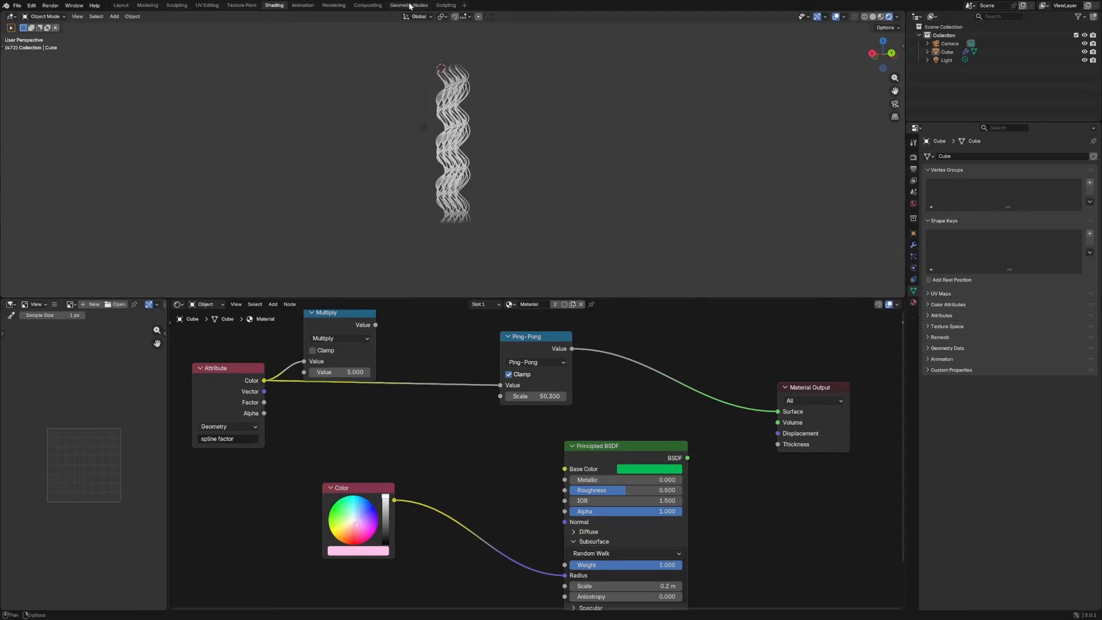
{"action": "left_click", "coordinate": [409, 6]}
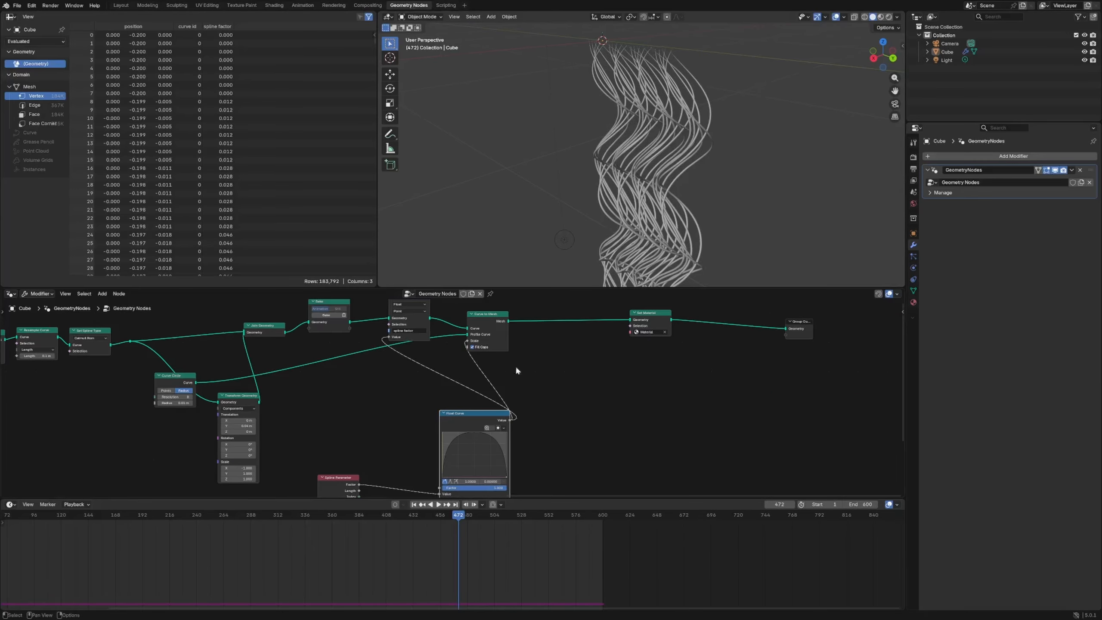
{"action": "scroll", "coordinate": [520, 405], "scroll_direction": "down", "scroll_amount": 5}
{"action": "middle_click_drag", "start_coordinate": [488, 443], "coordinate": [475, 382]}
{"action": "scroll", "coordinate": [382, 359], "scroll_direction": "up", "scroll_amount": 6}
{"action": "middle_click_drag", "start_coordinate": [380, 358], "coordinate": [405, 379]}
{"action": "scroll", "coordinate": [402, 413], "scroll_direction": "down", "scroll_amount": 3}
{"action": "left_click_drag", "start_coordinate": [389, 465], "coordinate": [412, 340]}
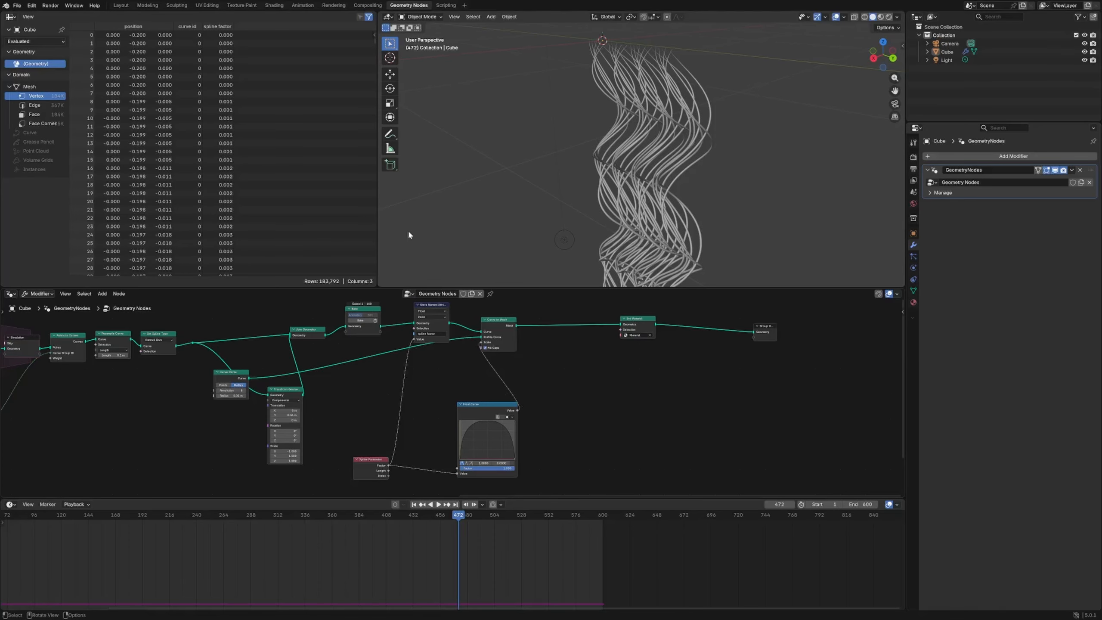
- Try a Ping-Pong operation in place of Wrap in the tube material and adjust its scale
{"action": "left_click", "coordinate": [274, 5]}
{"action": "left_click_drag", "start_coordinate": [551, 357], "coordinate": [531, 358]}
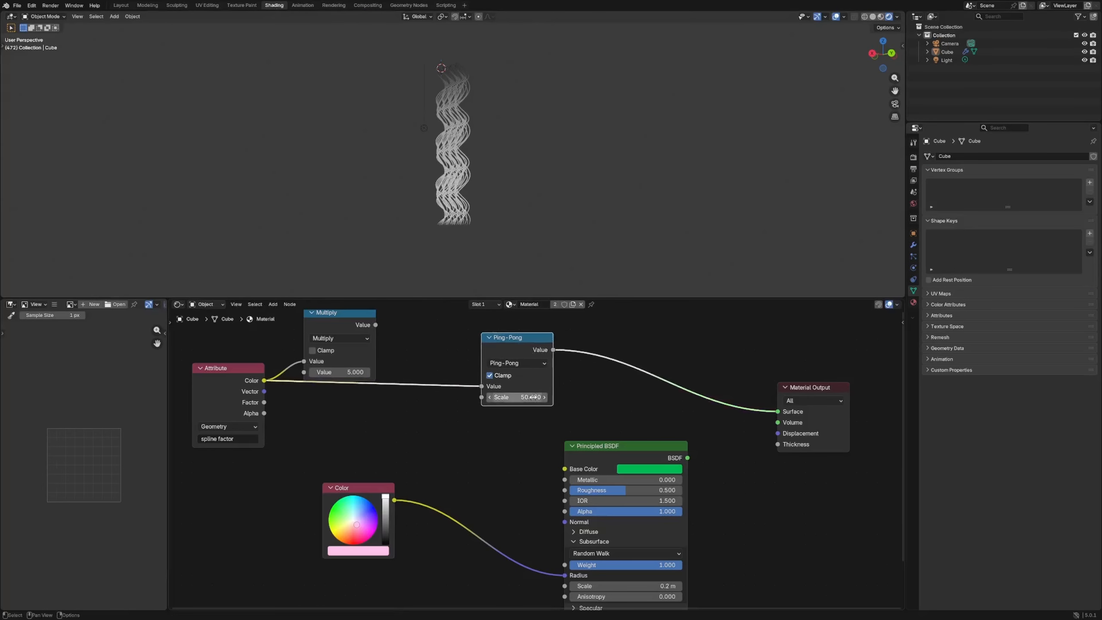
{"action": "left_click_drag", "start_coordinate": [525, 397], "coordinate": [518, 397]}
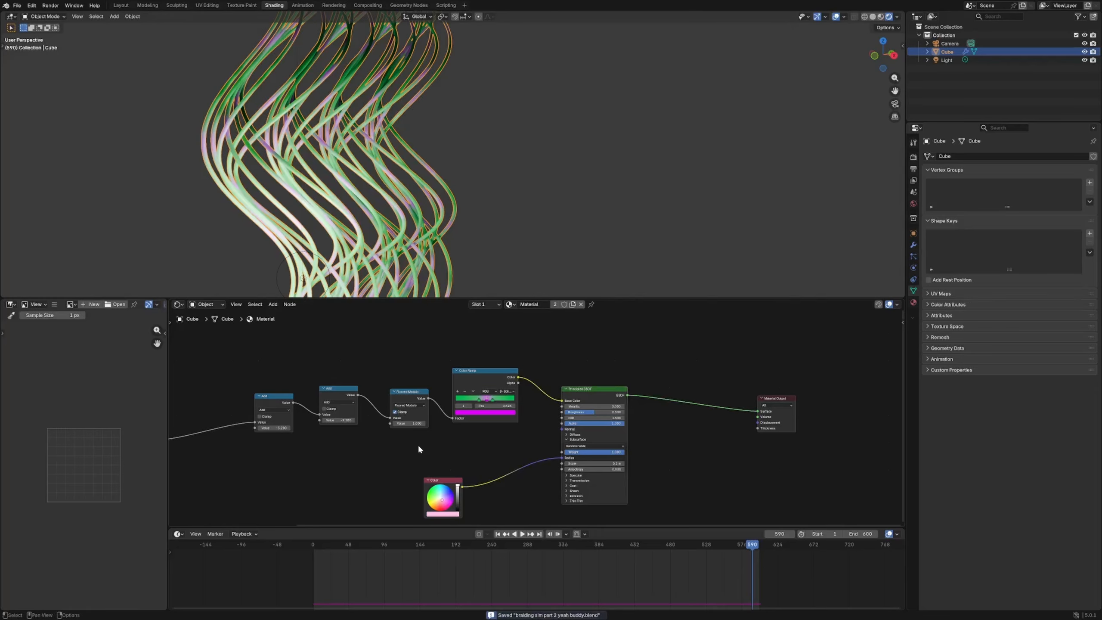
- Frame the whole material node tree and move the Attribute and Multiply nodes closer to the Add nodes
{"action": "key", "text": "Home"}
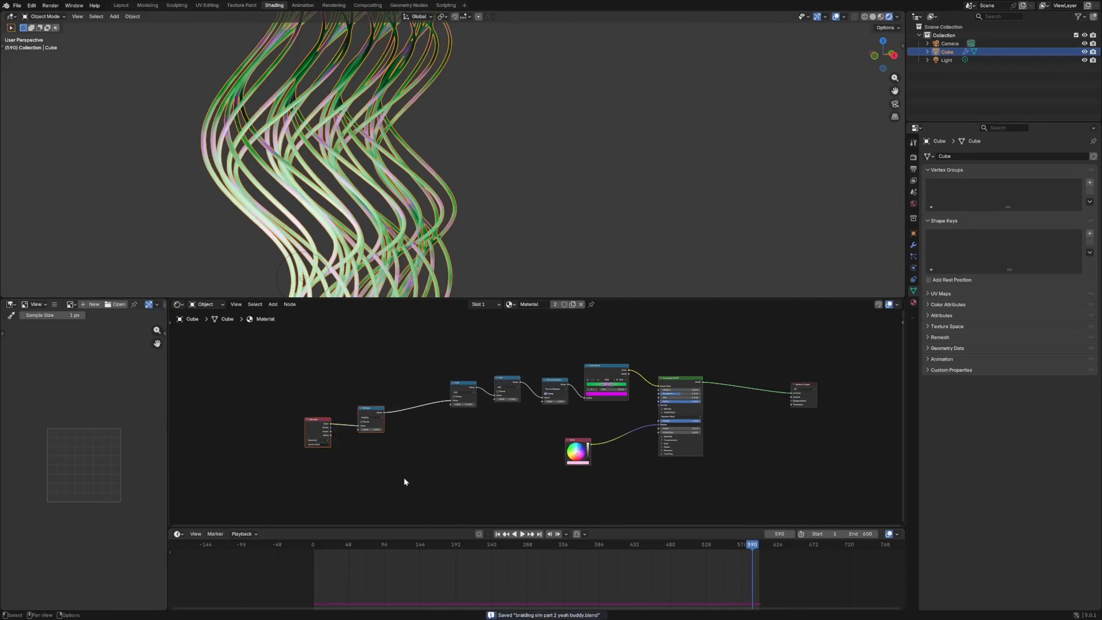
{"action": "key", "text": "g"}
{"action": "left_click", "coordinate": [449, 470]}
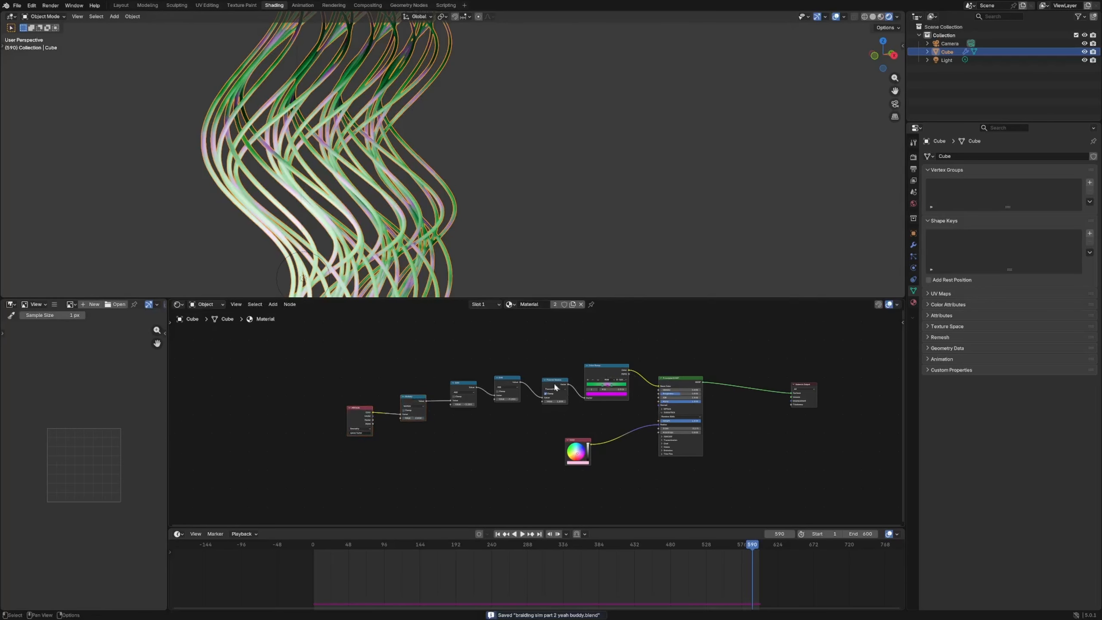
- Preview the Floored Modulo output on the tubes and line up the Multiply and Attribute nodes with the Add nodes
{"action": "scroll", "coordinate": [445, 438], "scroll_direction": "up", "scroll_amount": 3}
{"action": "middle_click_drag", "start_coordinate": [423, 445], "coordinate": [543, 442]}
{"action": "left_click", "coordinate": [399, 424]}
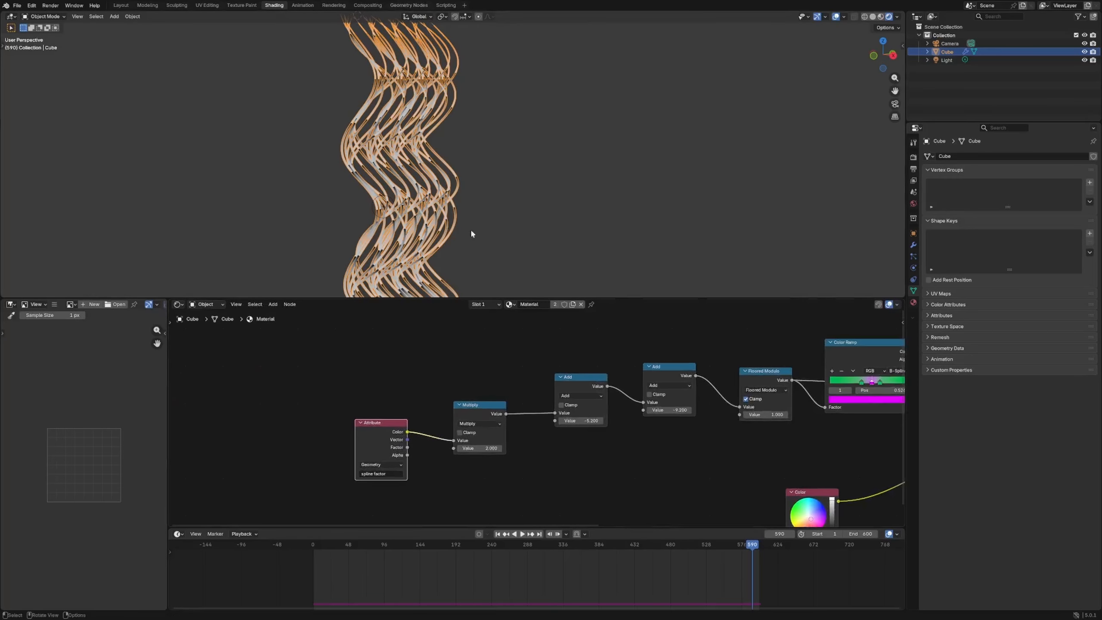
{"action": "scroll", "coordinate": [472, 235], "scroll_direction": "down", "scroll_amount": 3}
{"action": "left_click_drag", "start_coordinate": [502, 406], "coordinate": [508, 379]}
{"action": "left_click_drag", "start_coordinate": [403, 422], "coordinate": [413, 415]}
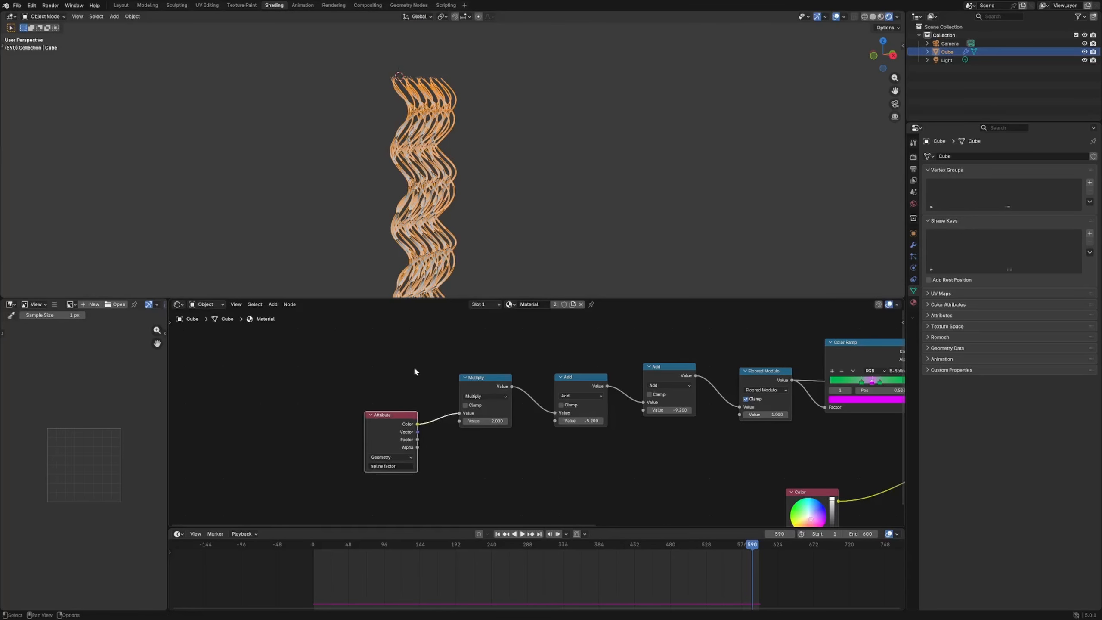
- Check the links into the Store Named Attribute nodes of the geometry node tree and reposition the Spline Parameter node
{"action": "left_click", "coordinate": [415, 5]}
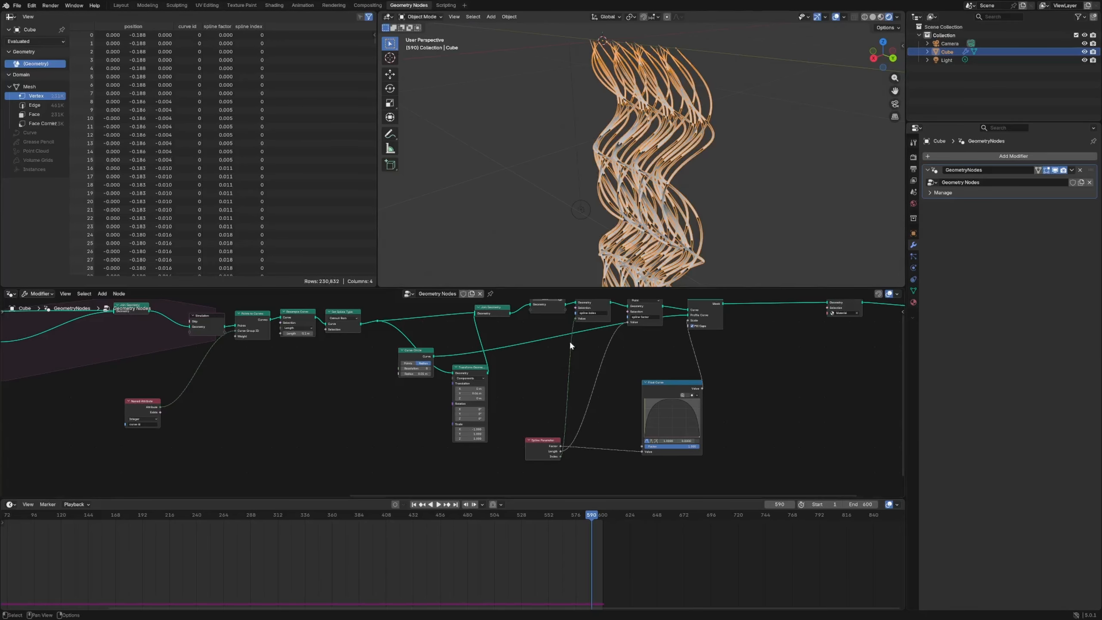
{"action": "middle_click_drag", "start_coordinate": [561, 391], "coordinate": [496, 386]}
{"action": "left_click_drag", "start_coordinate": [486, 435], "coordinate": [485, 424]}
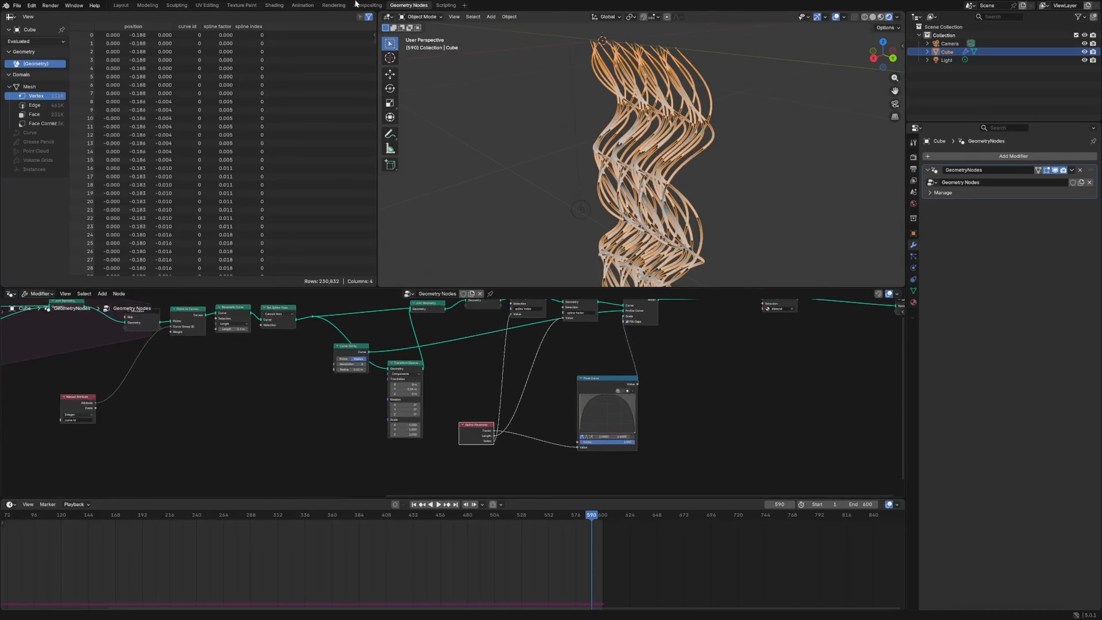
- Return to the tube material's node tree and tidy the placement of the Attribute and Multiply nodes
{"action": "left_click", "coordinate": [274, 6]}
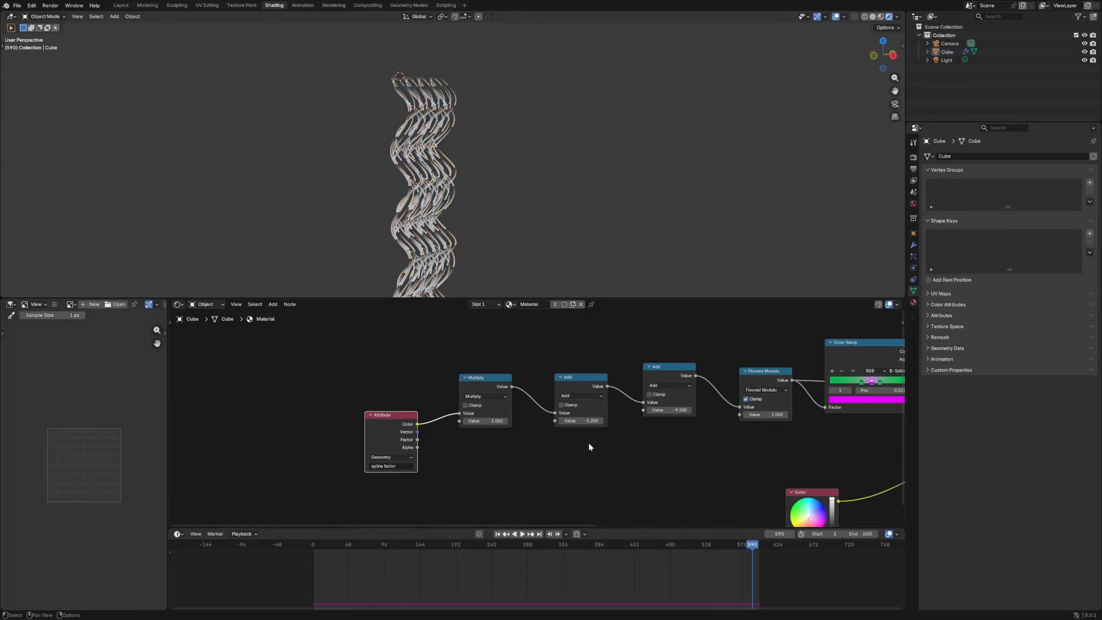
{"action": "scroll", "coordinate": [570, 377], "scroll_direction": "right", "scroll_amount": 5, "text": "ctrl"}
{"action": "left_click_drag", "start_coordinate": [478, 381], "coordinate": [481, 378]}
{"action": "left_click_drag", "start_coordinate": [390, 378], "coordinate": [401, 374]}
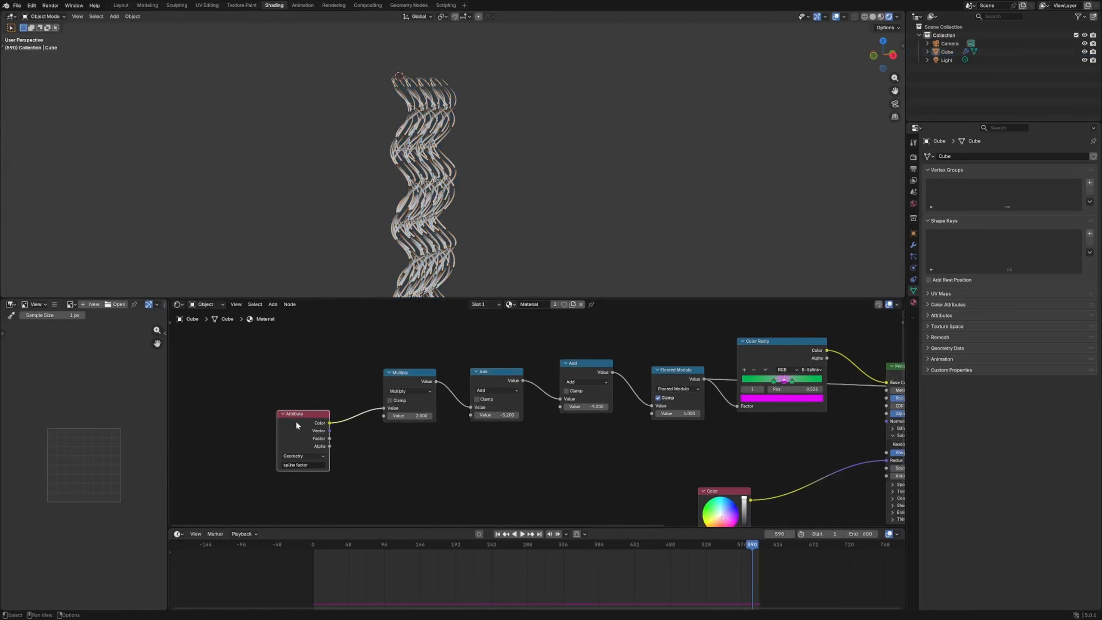
{"action": "left_click_drag", "start_coordinate": [297, 422], "coordinate": [285, 412]}
{"action": "left_click_drag", "start_coordinate": [415, 381], "coordinate": [414, 378]}
- Remove the first Add node while keeping the link chain intact, and test the remaining Add node's offset down to -12
{"action": "left_click_drag", "start_coordinate": [592, 407], "coordinate": [566, 408]}
{"action": "left_click", "coordinate": [512, 377]}
{"action": "key", "text": "ctrl+x"}
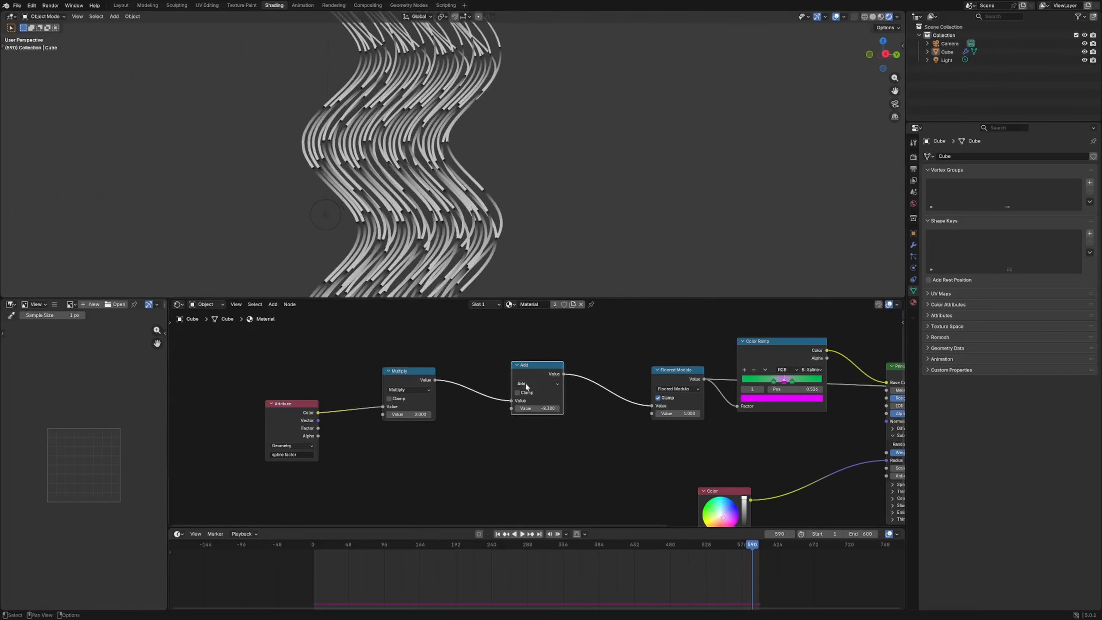
{"action": "left_click_drag", "start_coordinate": [539, 408], "coordinate": [511, 408]}
- Move the Floored Modulo node closer to the Add node and test sliding the Add offset with the Color Ramp output previewed
{"action": "left_click_drag", "start_coordinate": [687, 379], "coordinate": [654, 377]}
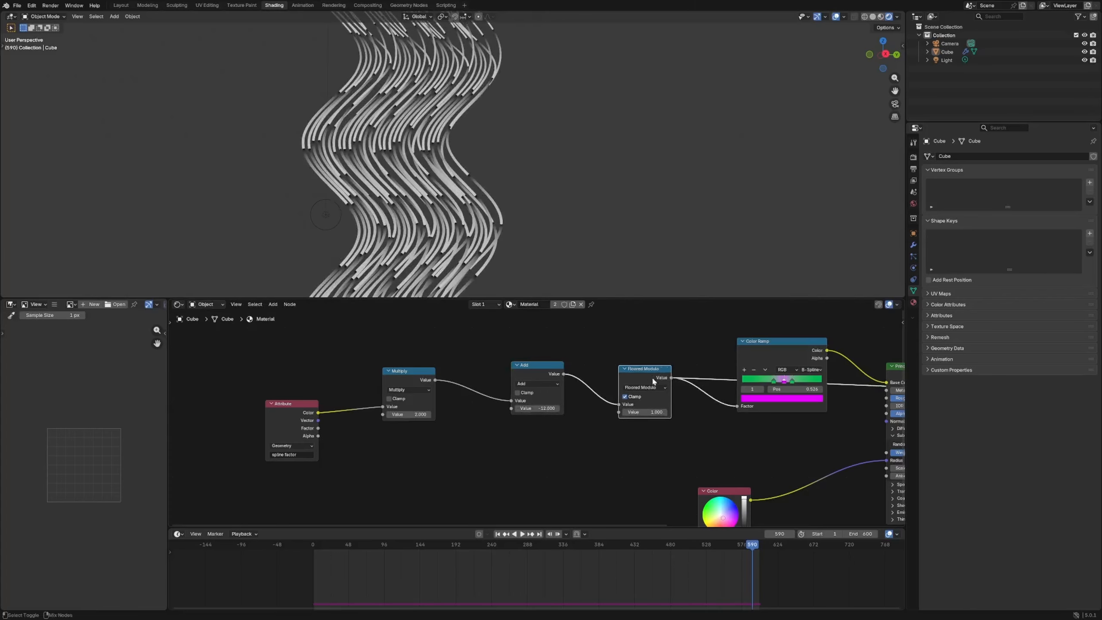
{"action": "middle_click_drag", "start_coordinate": [654, 381], "coordinate": [506, 362]}
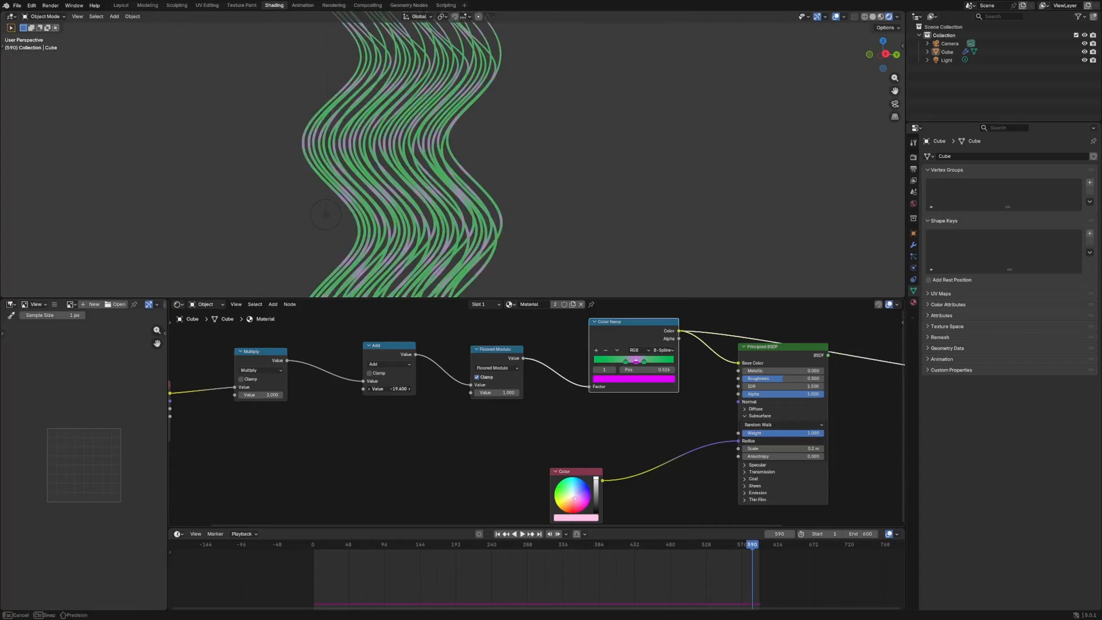
{"action": "left_click_drag", "start_coordinate": [392, 389], "coordinate": [391, 390]}
- Add a Value node below the Add node and drive its value with the current frame number
{"action": "left_click", "coordinate": [433, 426]}
{"action": "key", "text": "shift+a"}
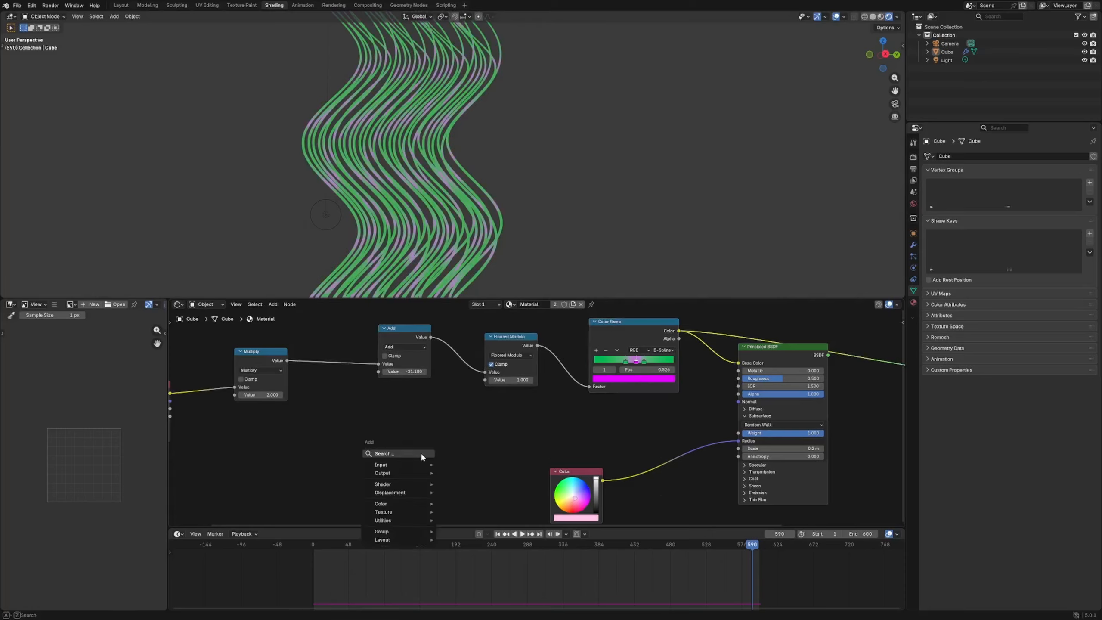
{"action": "type", "text": "spl"}
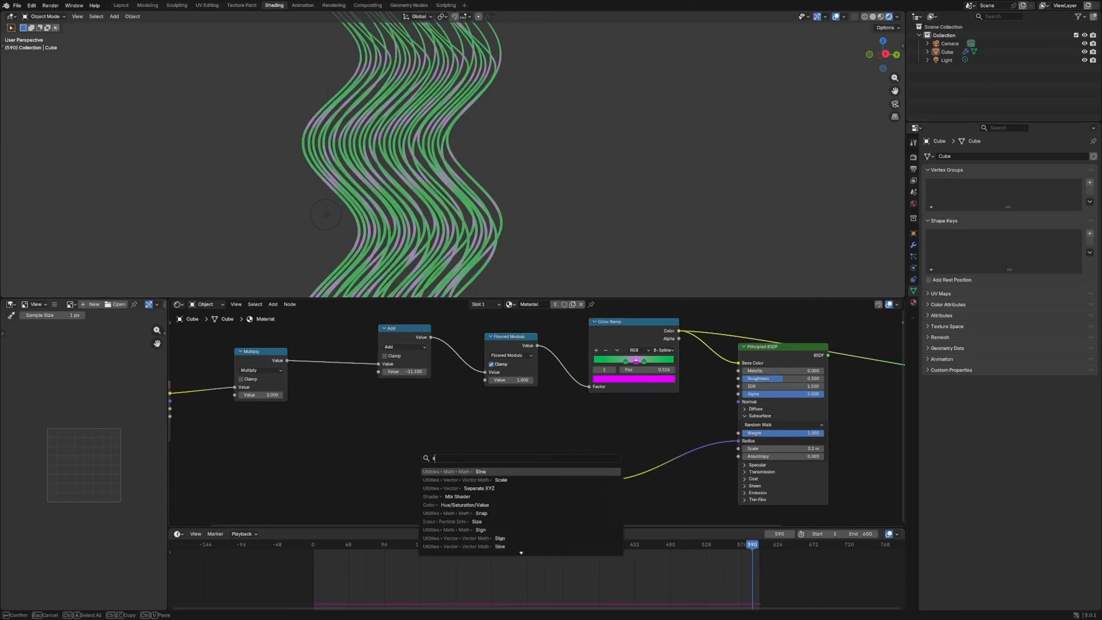
{"action": "key", "text": "BackSpace"}
{"action": "key", "text": "BackSpace"}
{"action": "key", "text": "BackSpace"}
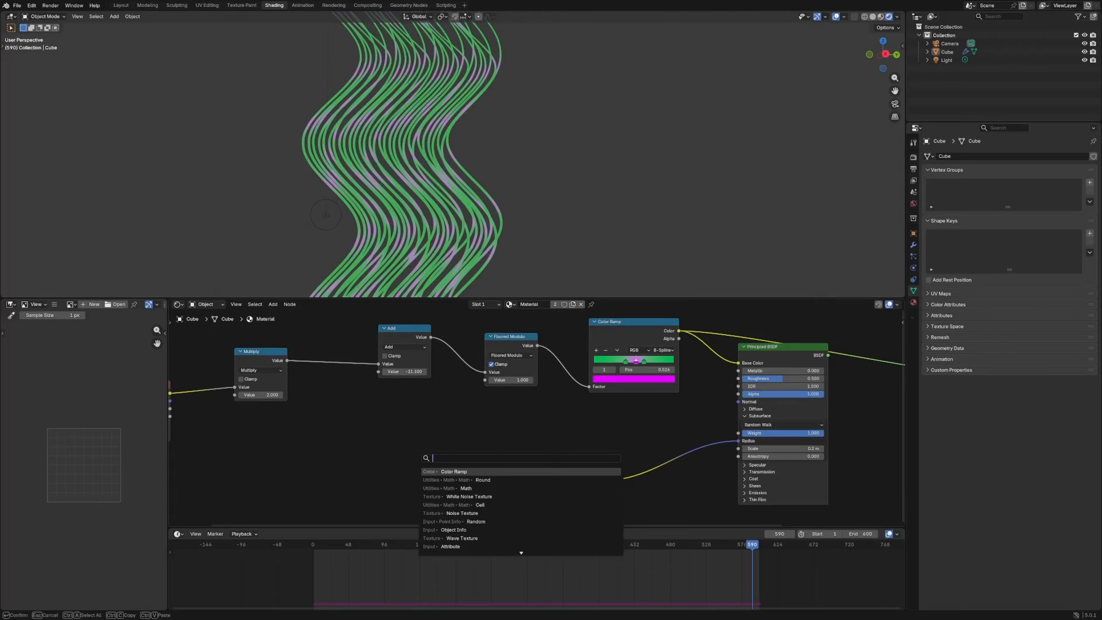
{"action": "type", "text": "val"}
{"action": "key", "text": "Return"}
{"action": "left_click", "coordinate": [421, 452]}
{"action": "left_click", "coordinate": [439, 467]}
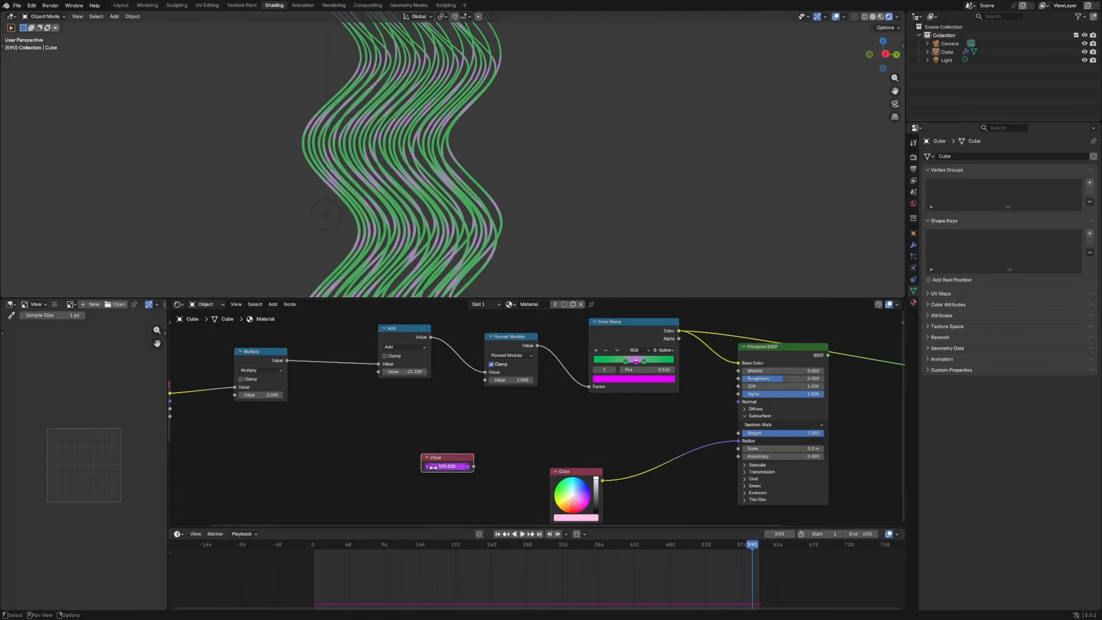
- Divide the frame-driven value by 20 with a new Math node and feed the result into the Add node's second value
{"action": "mouse_move", "coordinate": [439, 458]}
{"action": "left_mouse_down"}
{"action": "mouse_move", "coordinate": [315, 454]}
{"action": "mouse_move", "coordinate": [424, 455]}
{"action": "left_mouse_up"}
{"action": "left_click", "coordinate": [345, 462]}
{"action": "left_click", "coordinate": [443, 487]}
{"action": "left_click", "coordinate": [438, 467]}
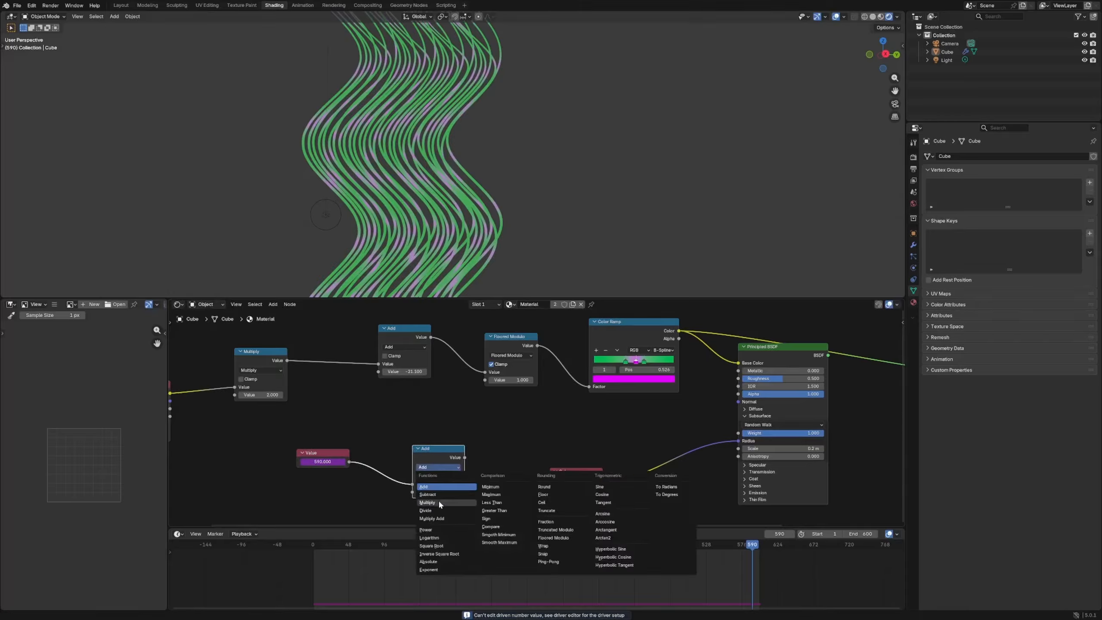
{"action": "left_click", "coordinate": [444, 464]}
{"action": "key", "text": "Return"}
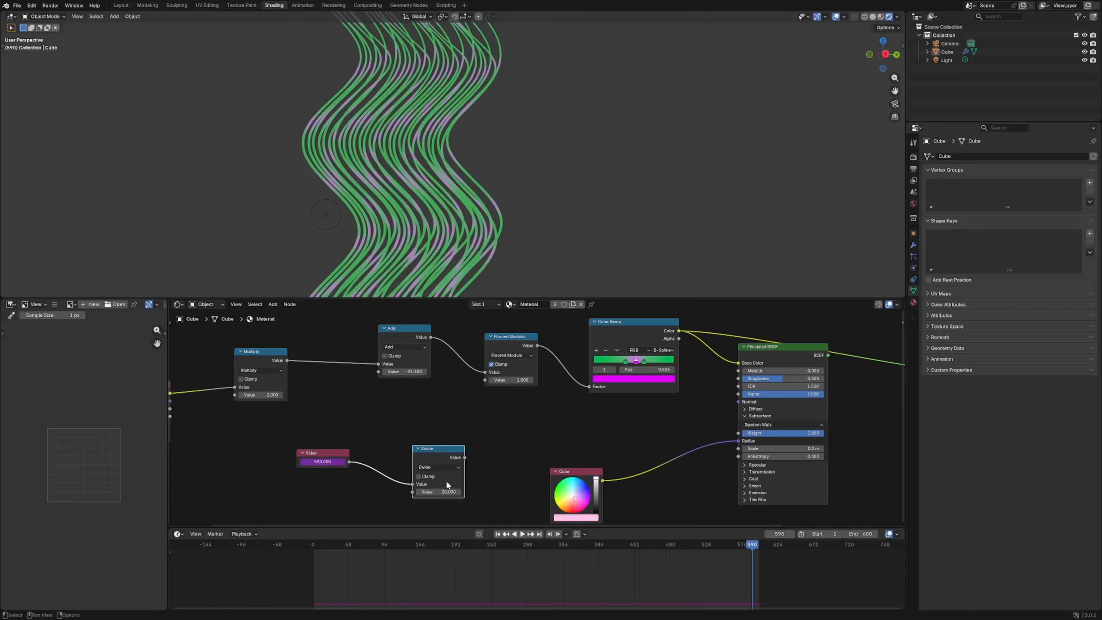
{"action": "left_click_drag", "start_coordinate": [464, 458], "coordinate": [379, 372]}
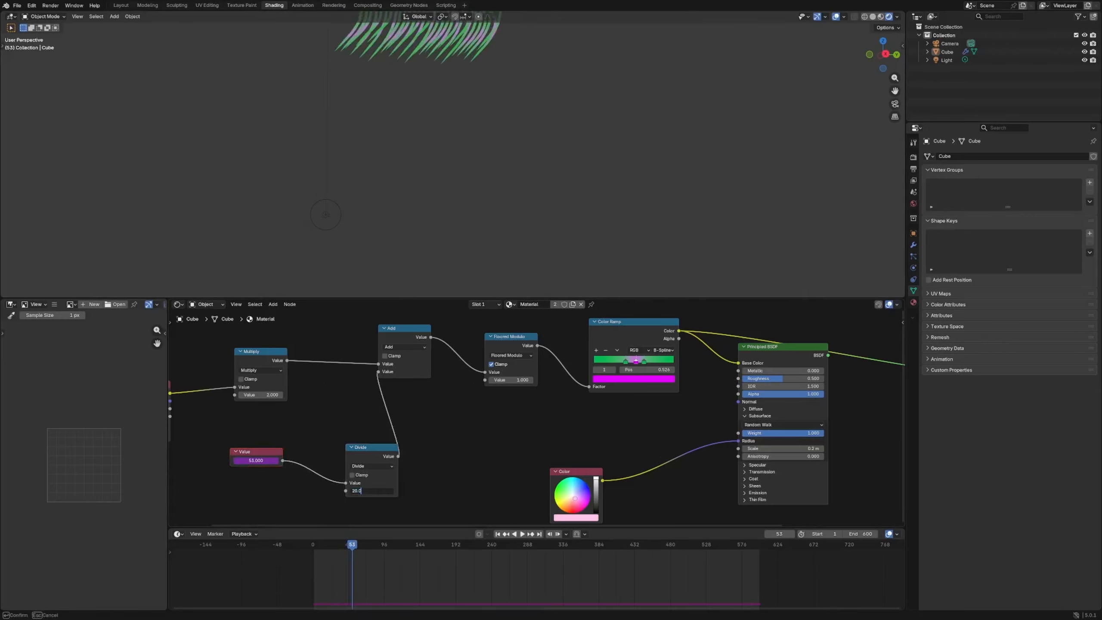
- Adjust the Divide node's divisor to tune the speed of the moving color bands
{"action": "key", "text": "Return"}
{"action": "scroll", "coordinate": [375, 489], "scroll_direction": "down", "scroll_amount": 1}
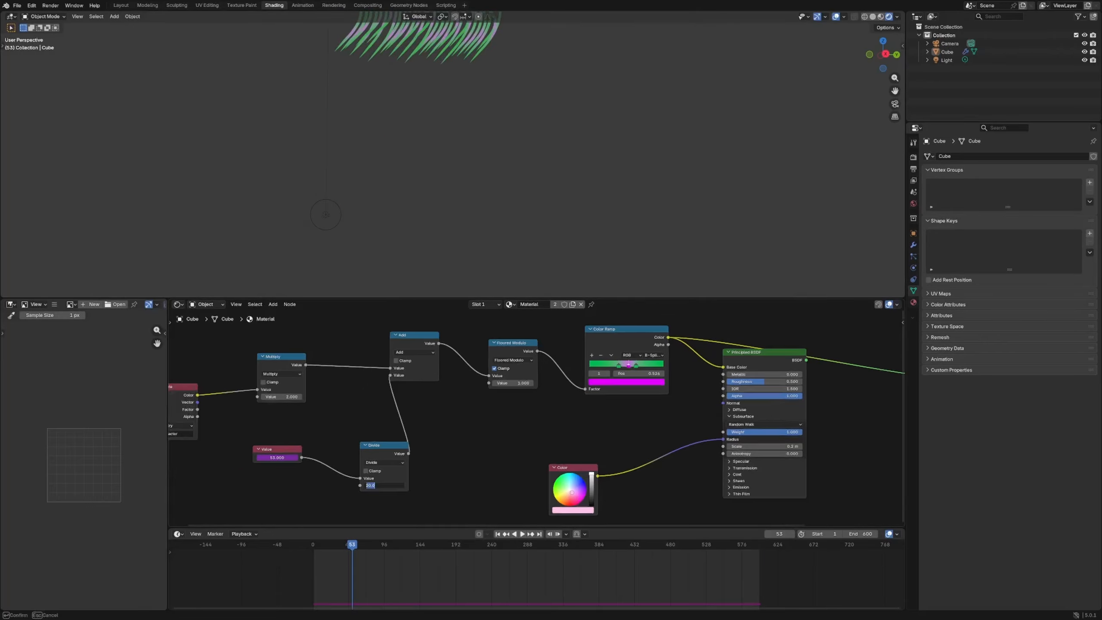
{"action": "double_click", "coordinate": [384, 485]}
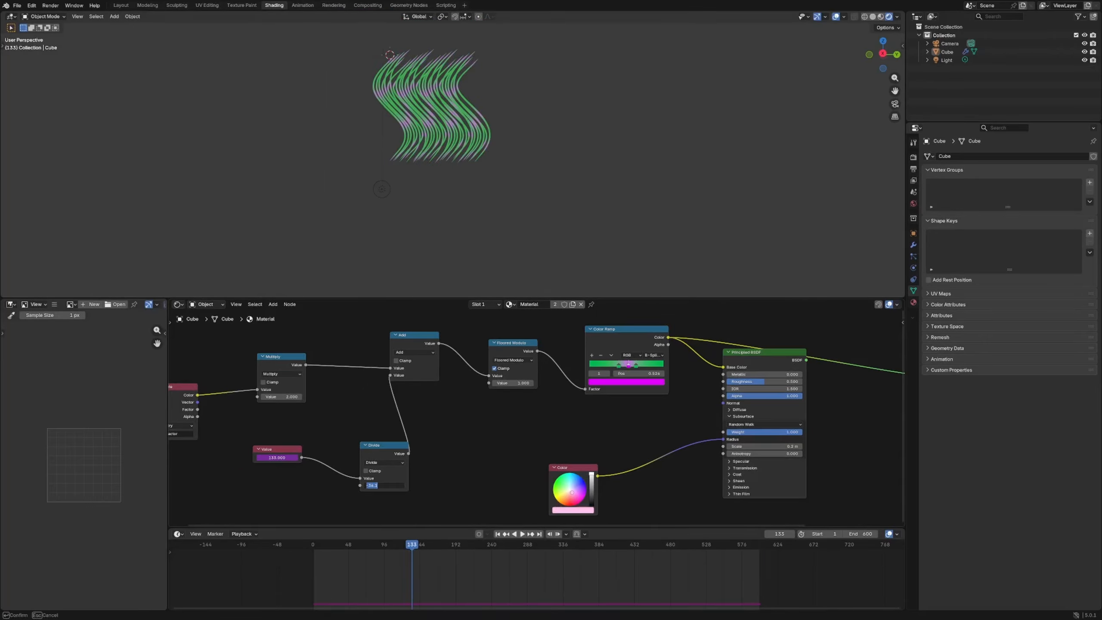